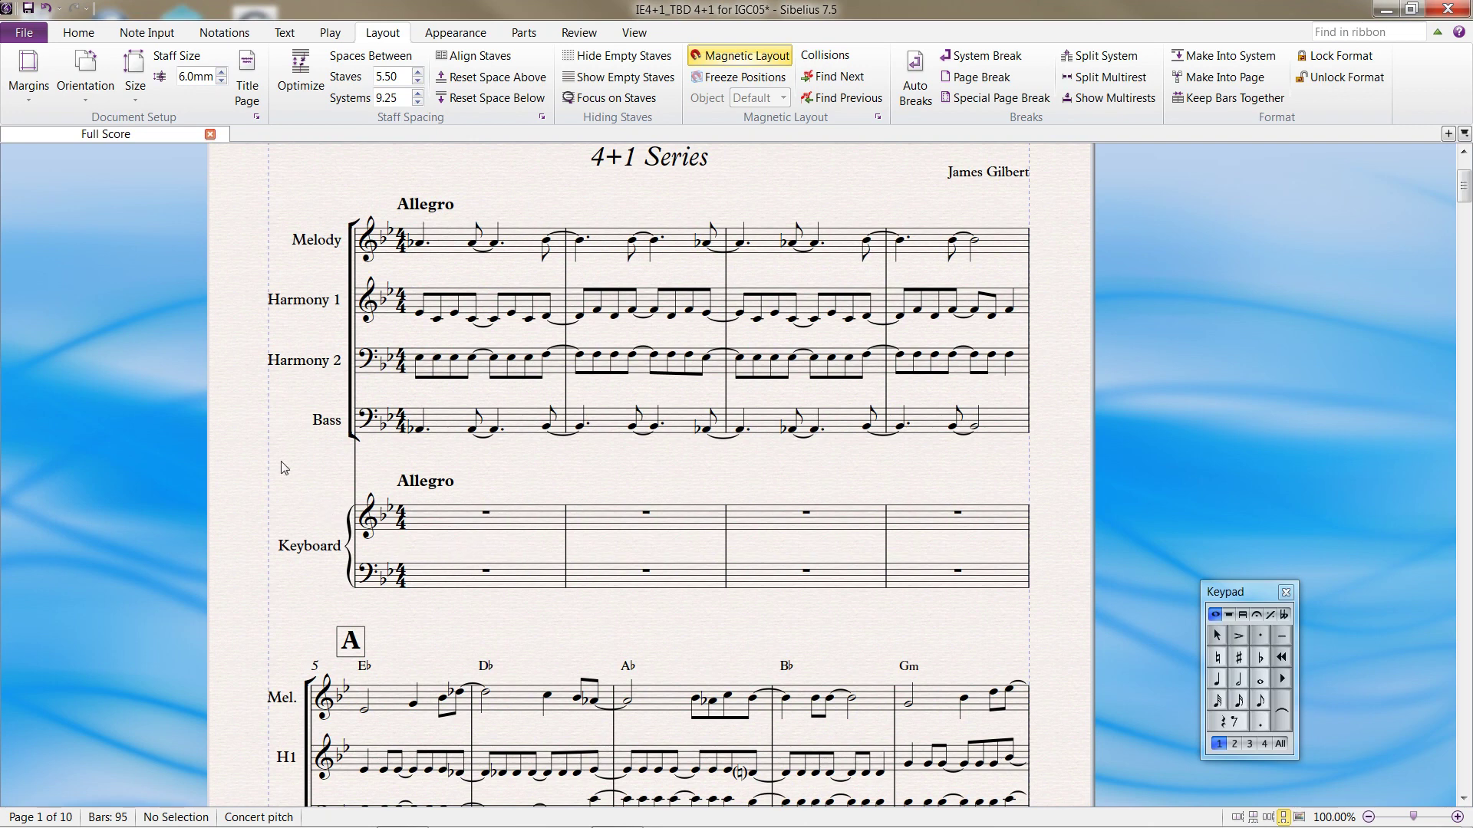
Open the Melody C part from the full score in its own tab.
scroll(281, 461, "down", 5)
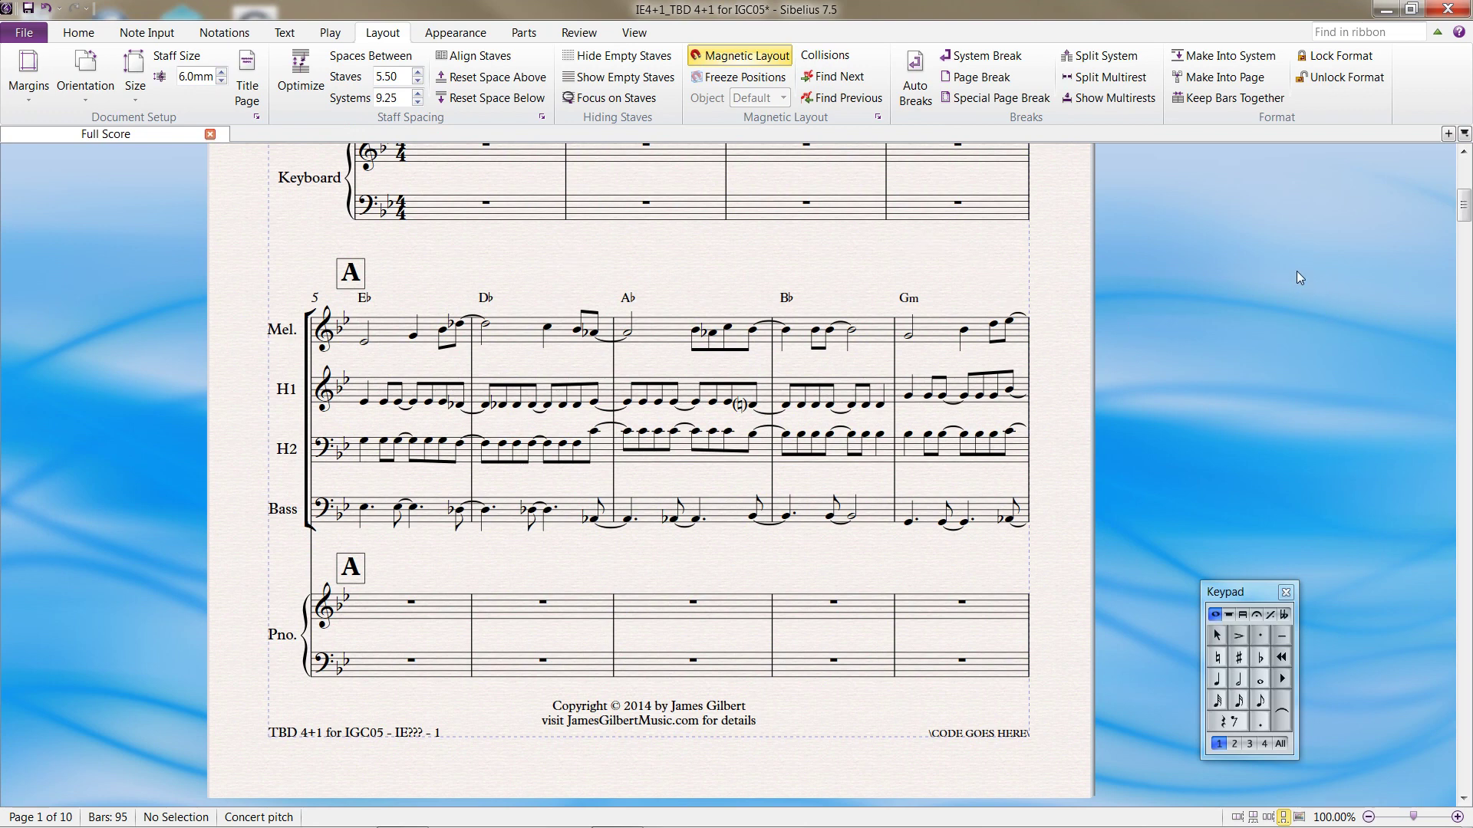
left_click(529, 34)
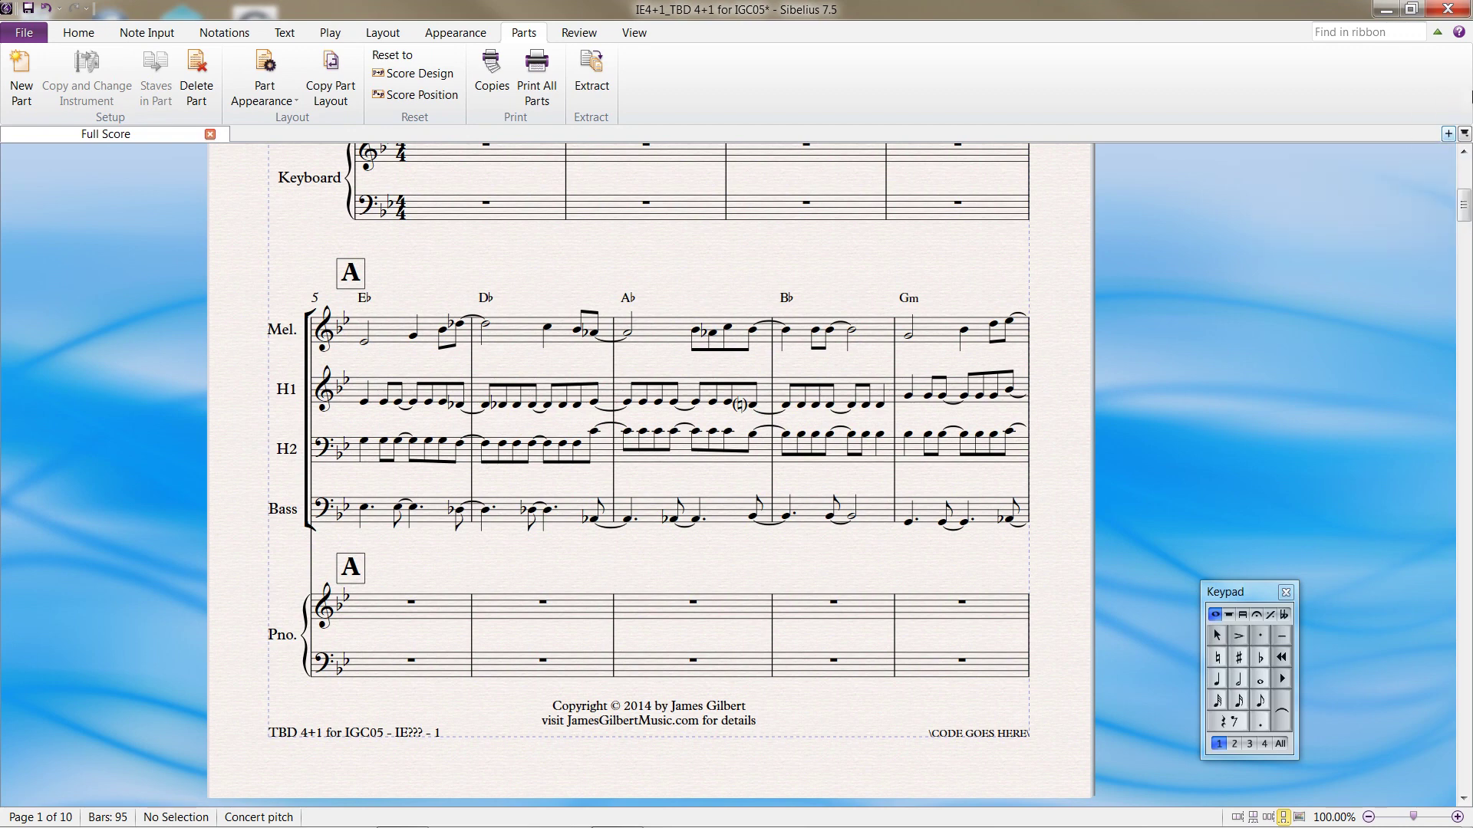
left_click(1448, 134)
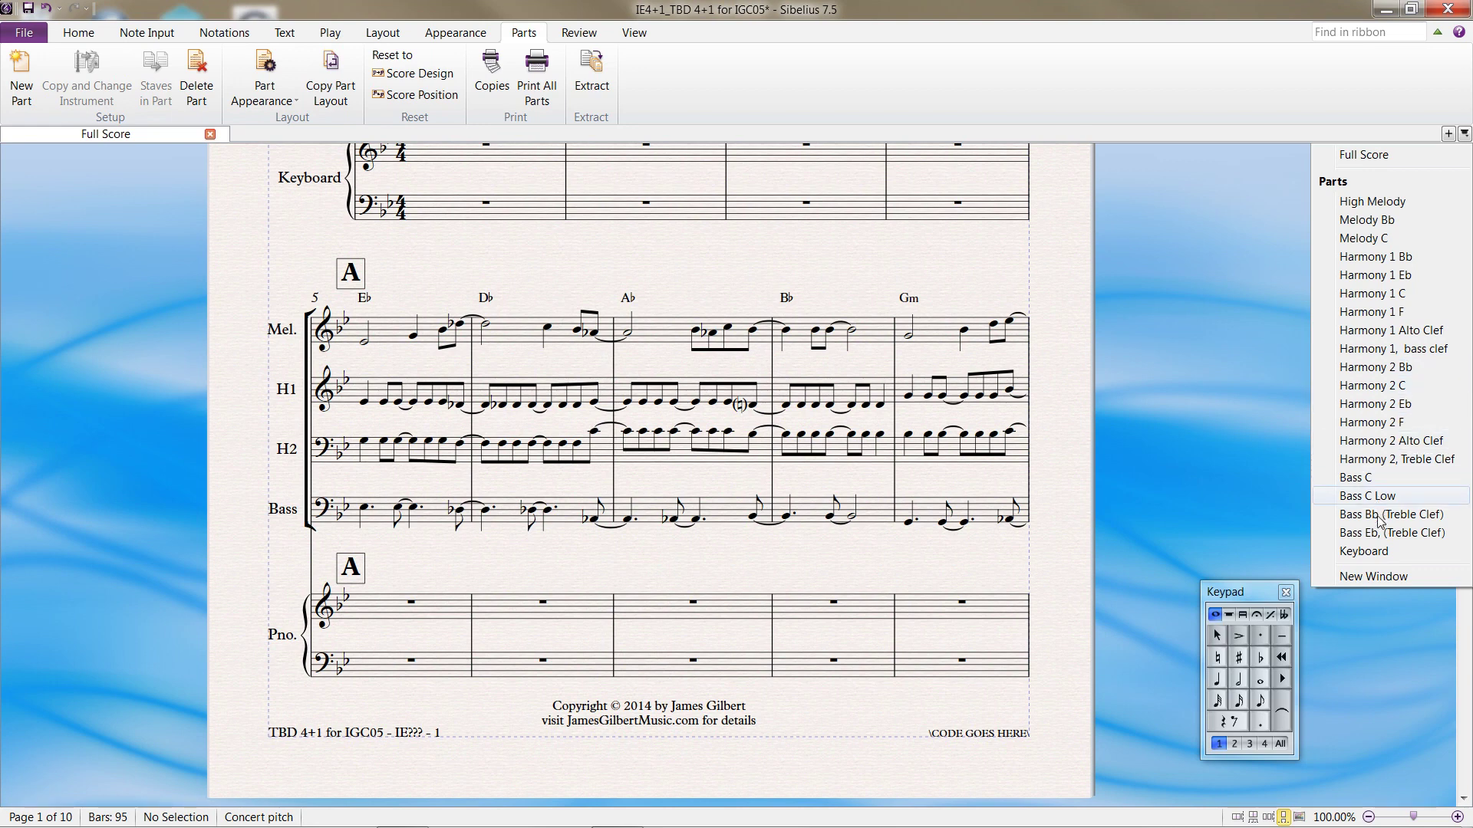
left_click(1363, 238)
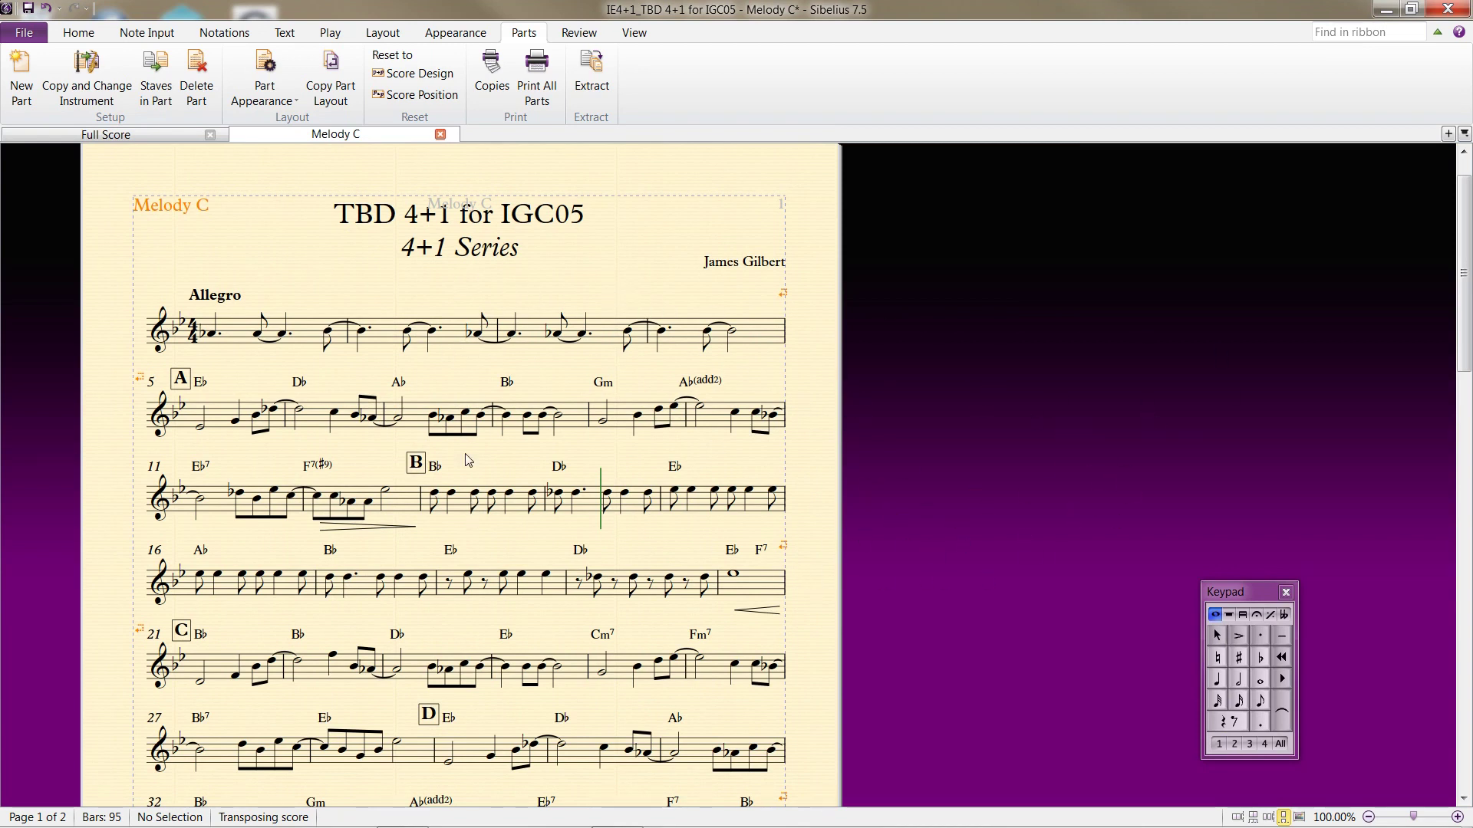
left_click_drag(498, 454, 630, 438)
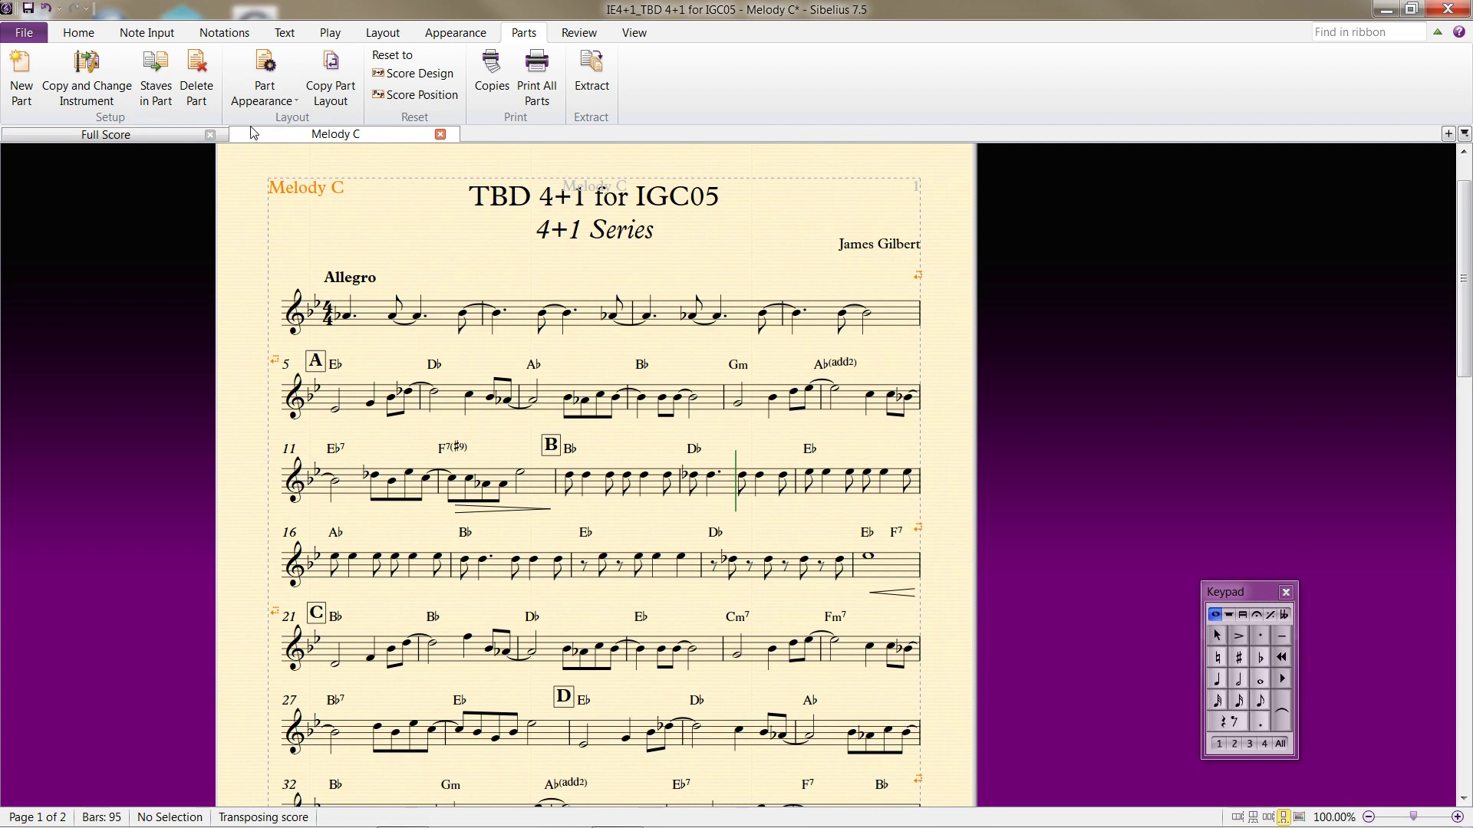
Open the appearance settings for the current part and set its page size to Letter instead of matching the score.
left_click(285, 106)
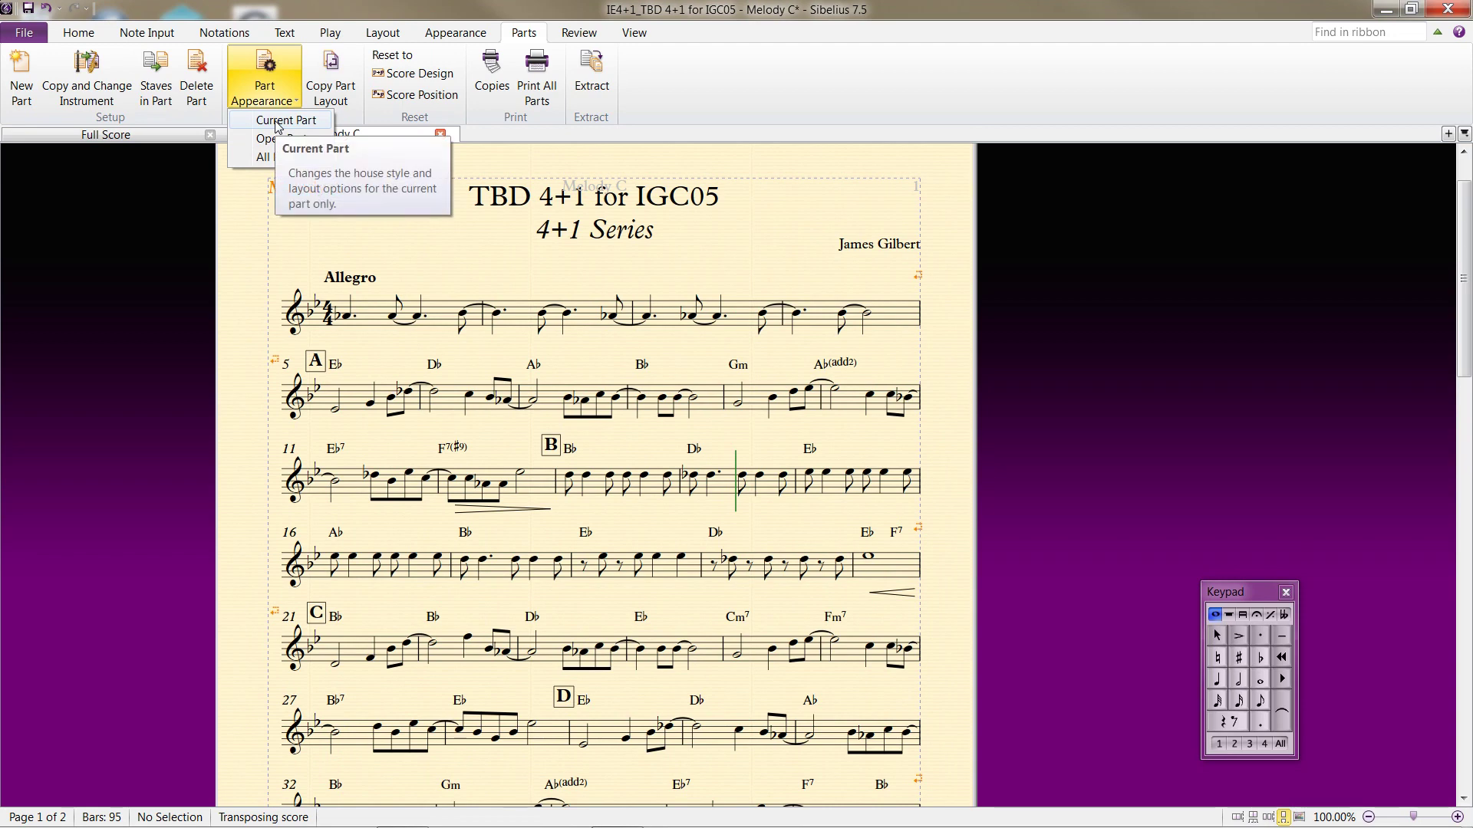
left_click(277, 123)
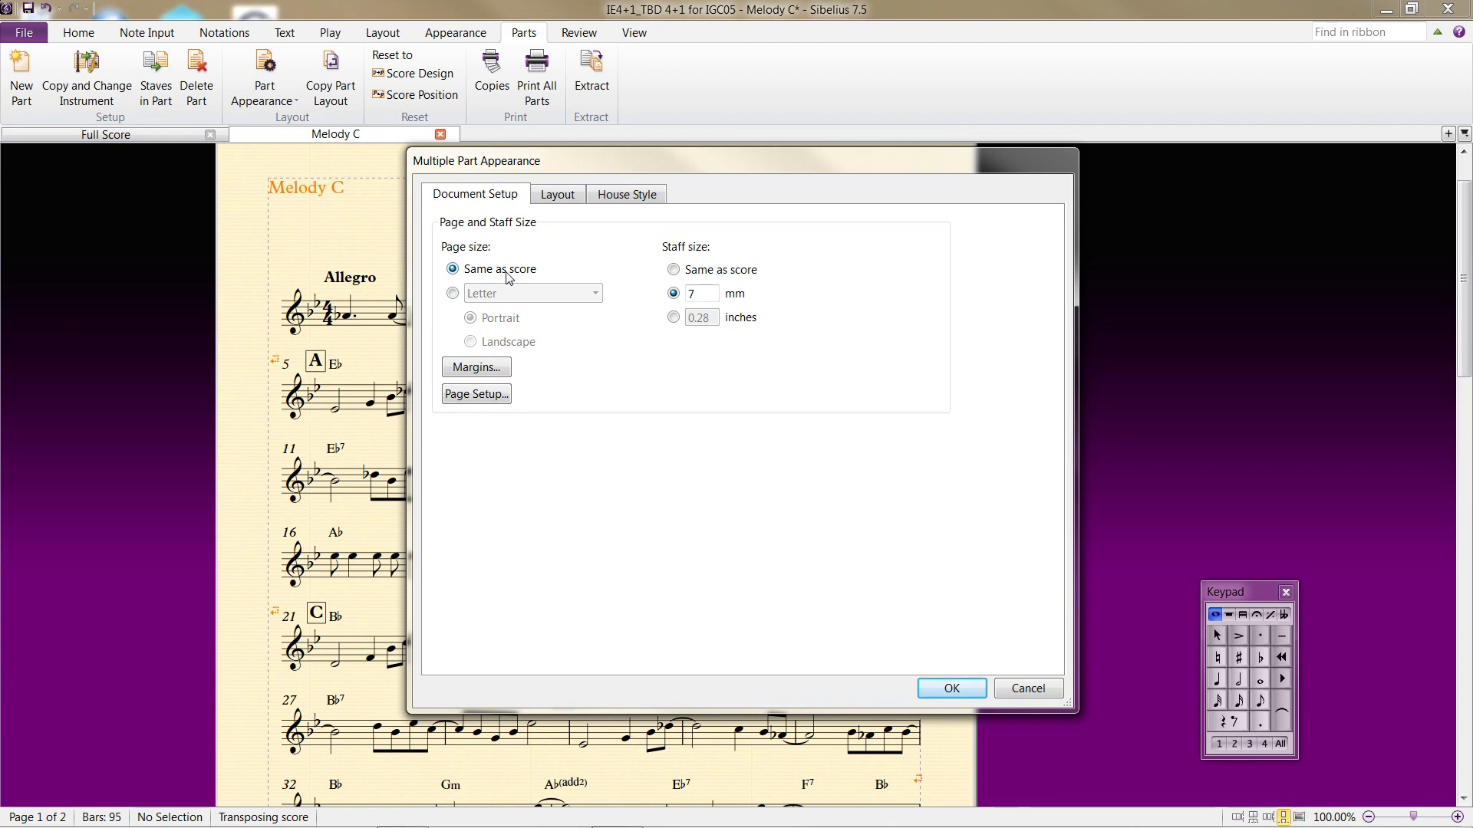
left_click(452, 293)
left_click(529, 296)
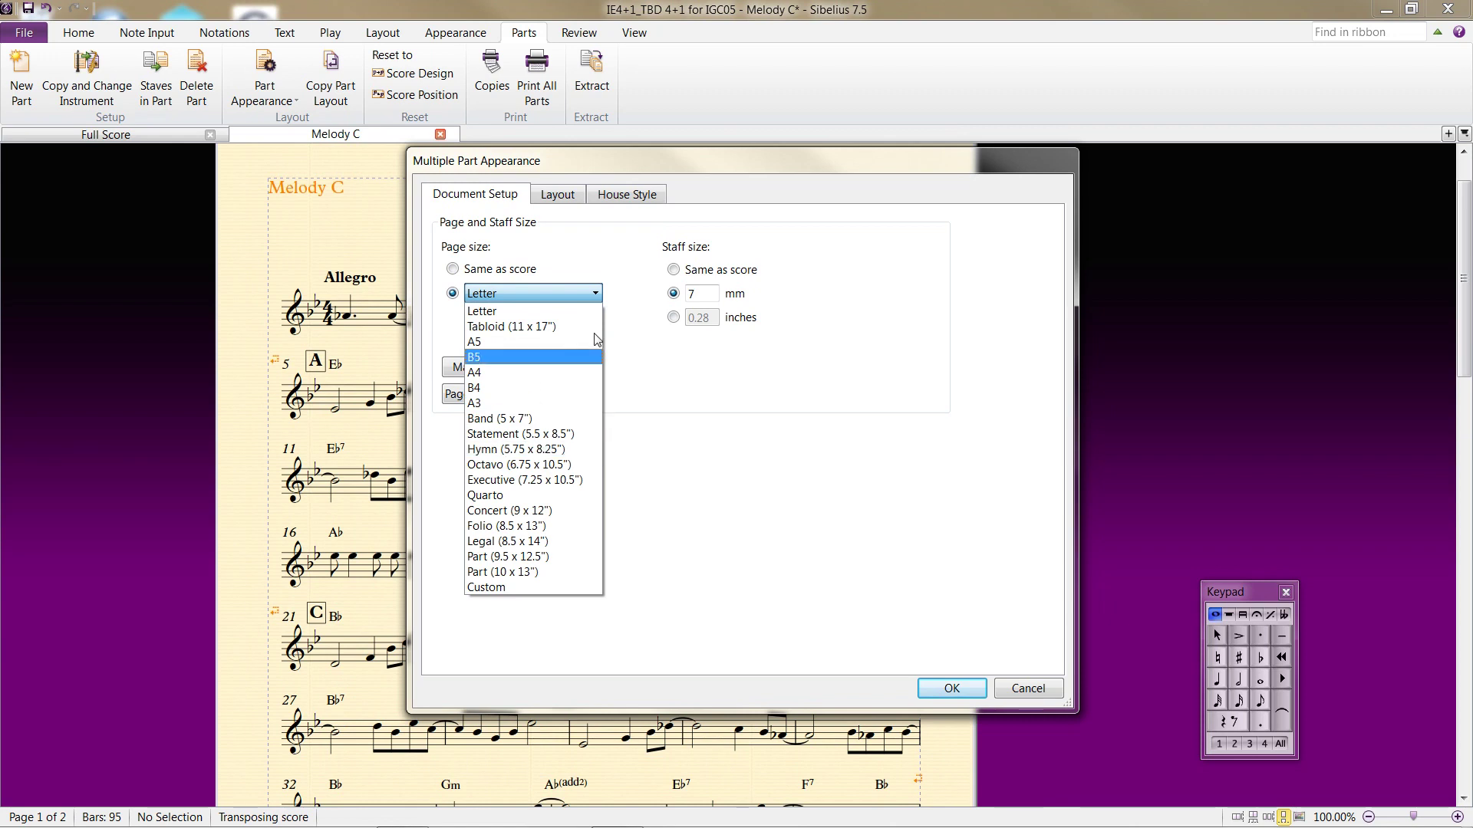
left_click(628, 282)
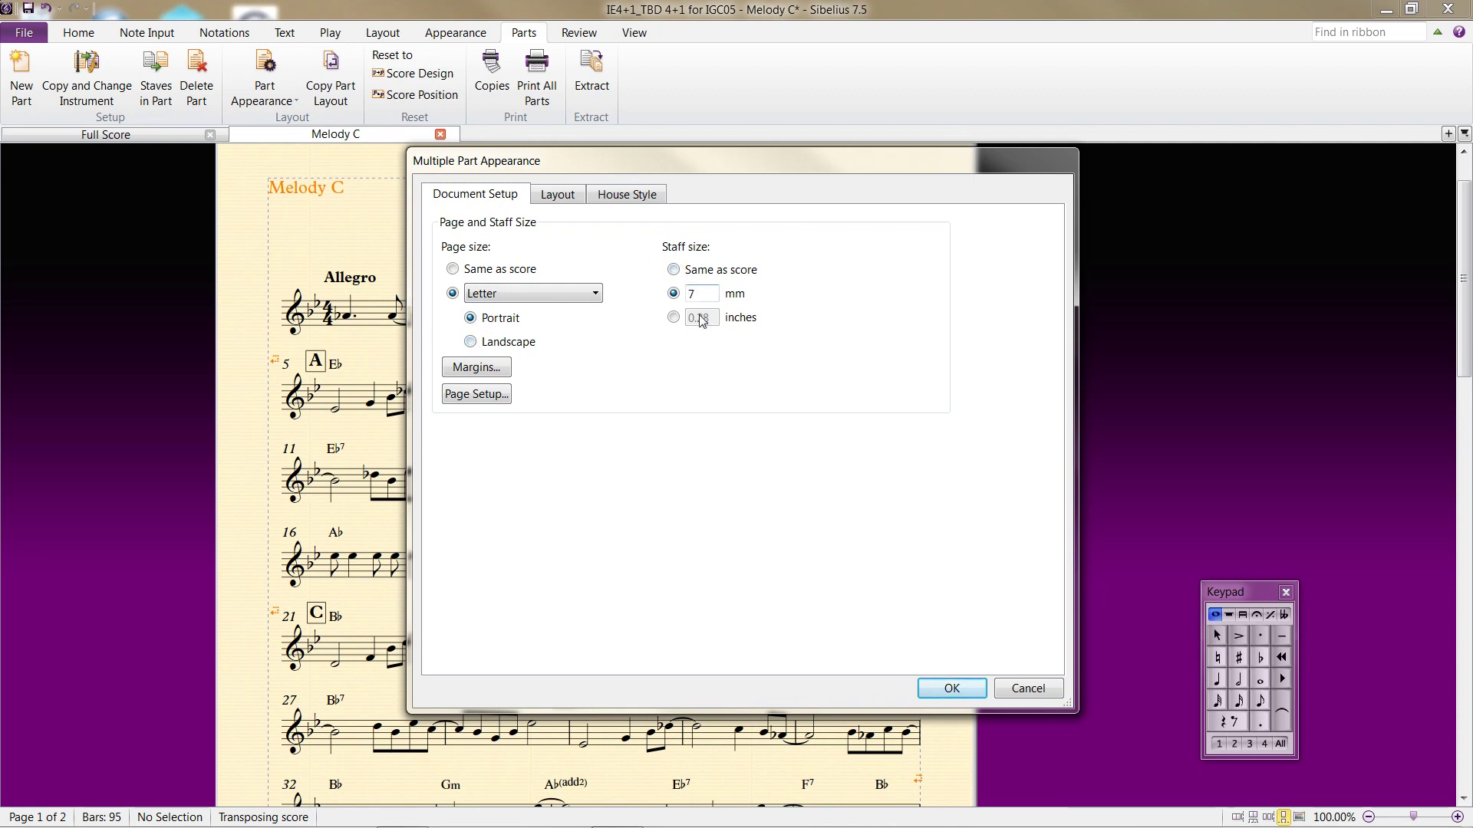
Review the Melody C part's margins and page setup settings without changing them.
left_click(473, 367)
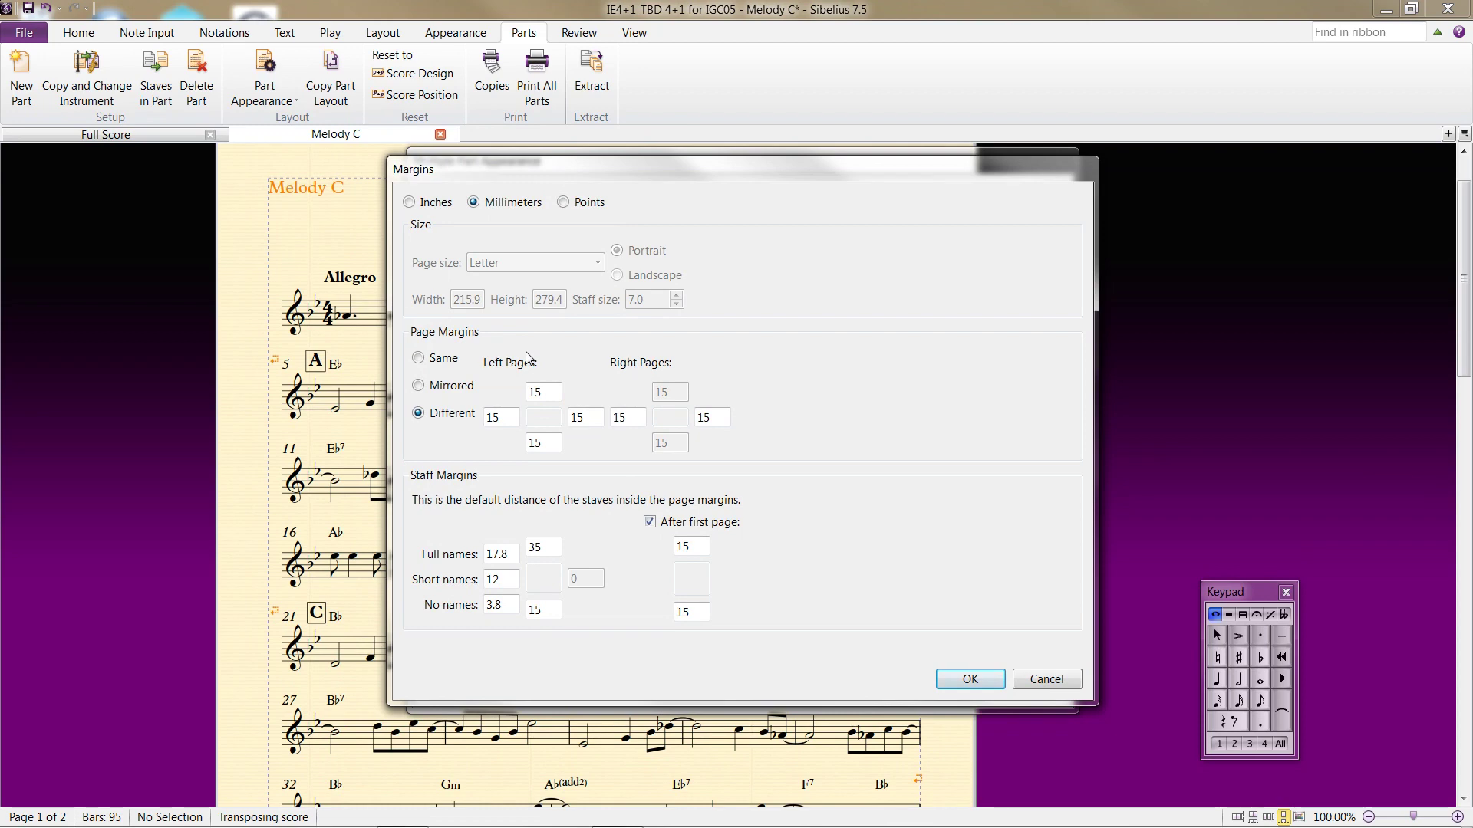
left_click(1064, 685)
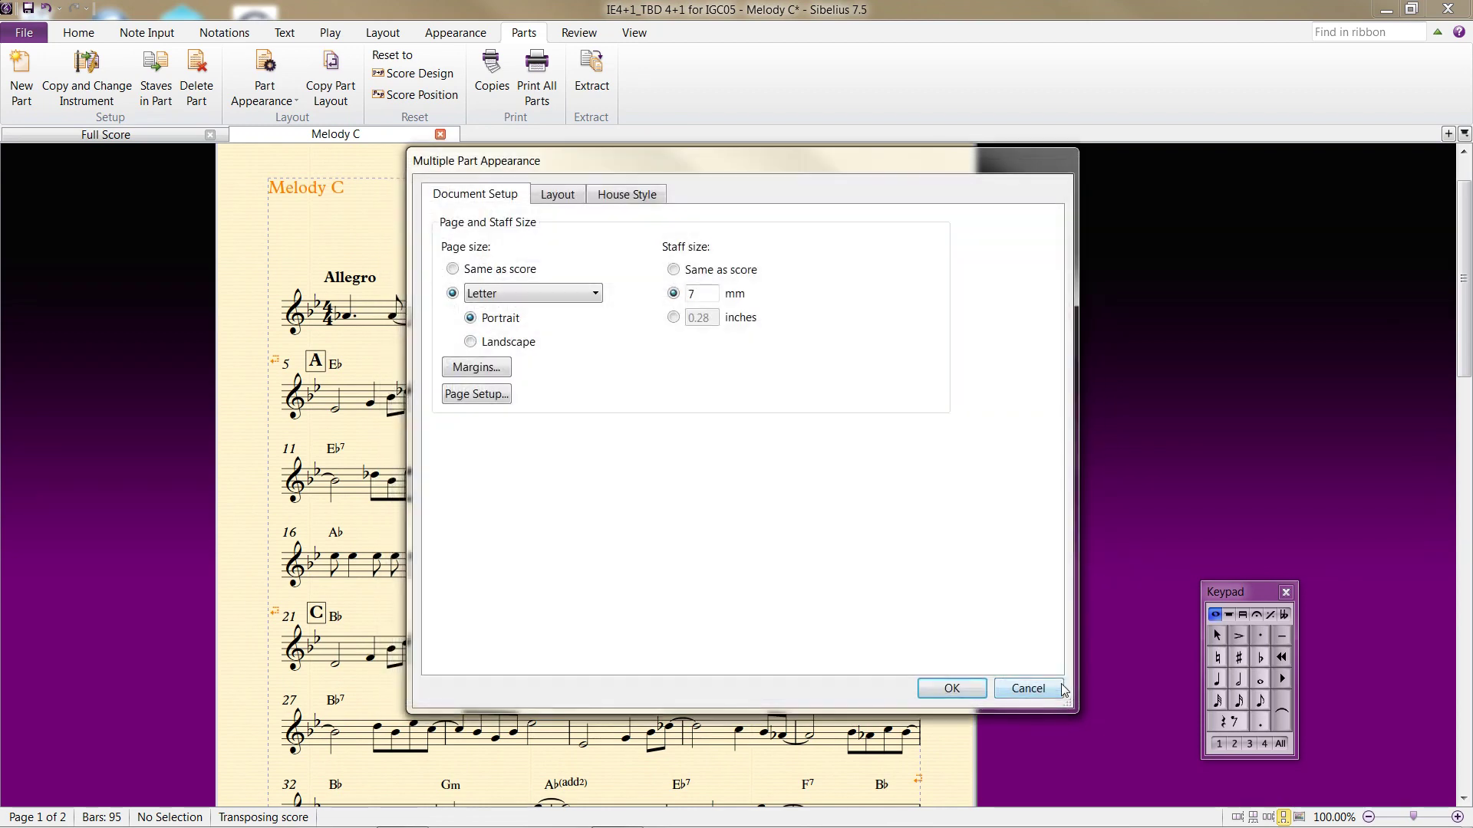
left_click(476, 394)
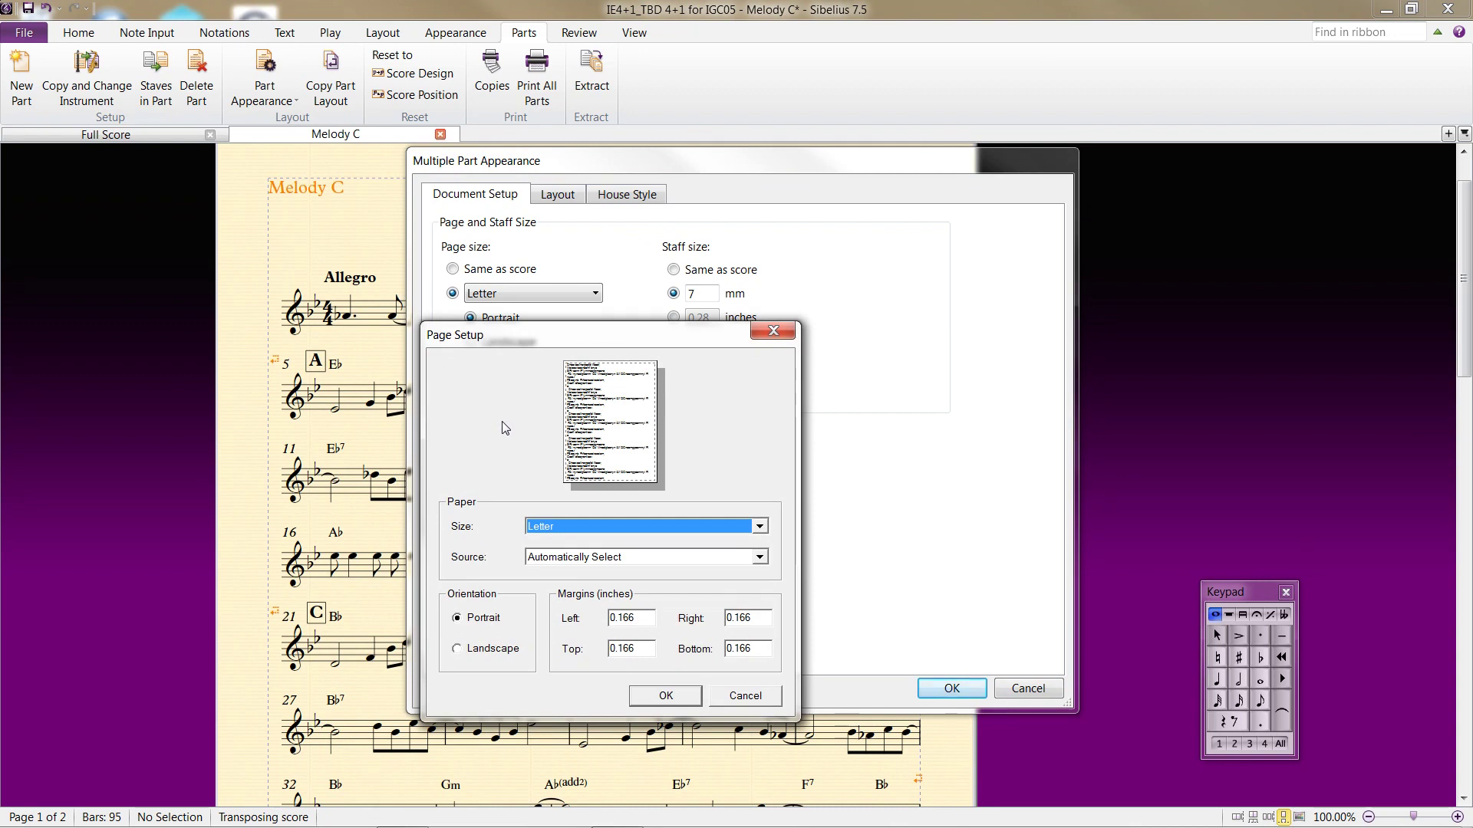
left_click(729, 698)
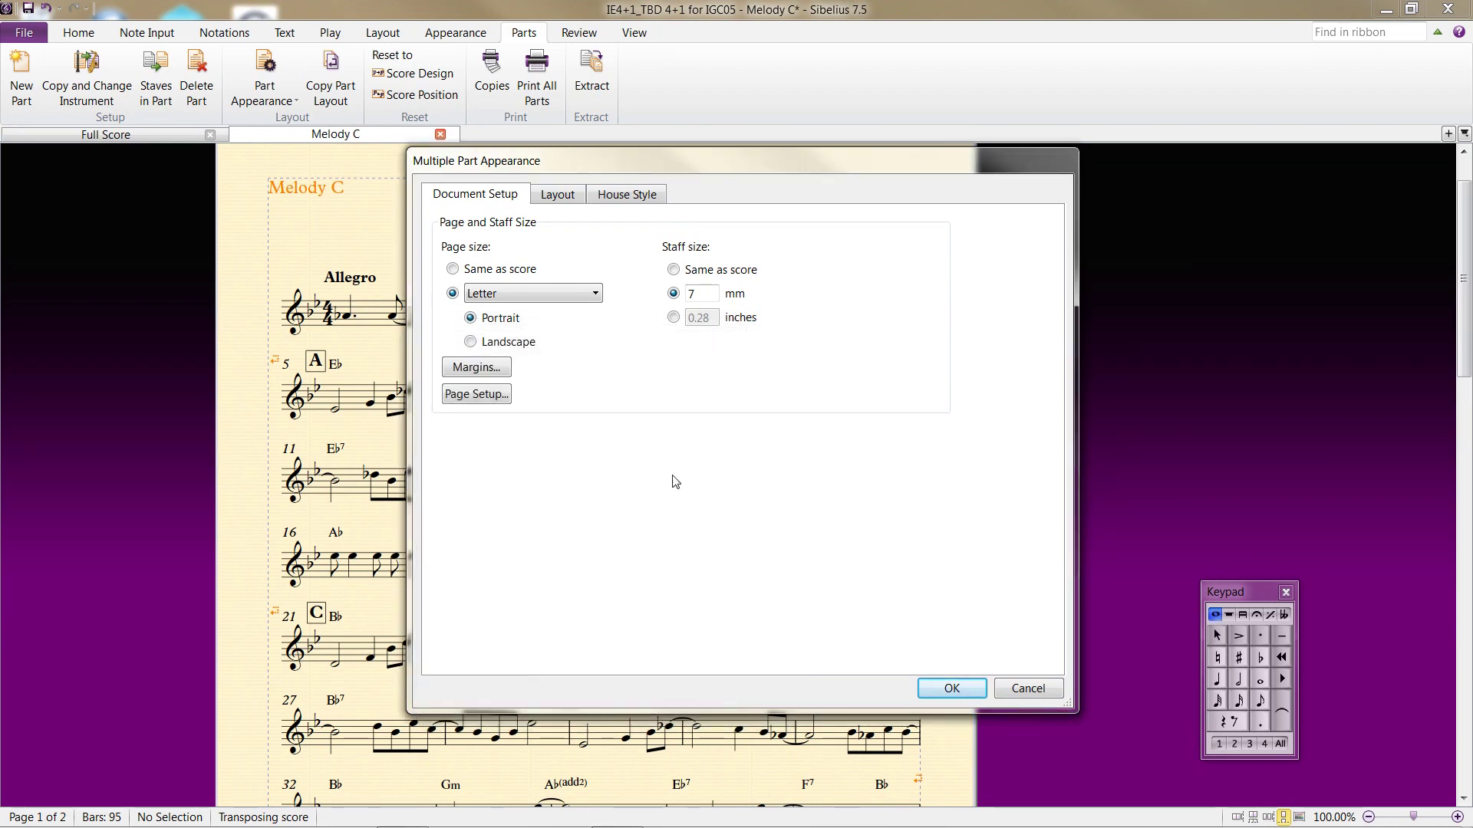
Try system breaks every 4 bars in the part's Auto Breaks settings, then discard the changes.
left_click(556, 196)
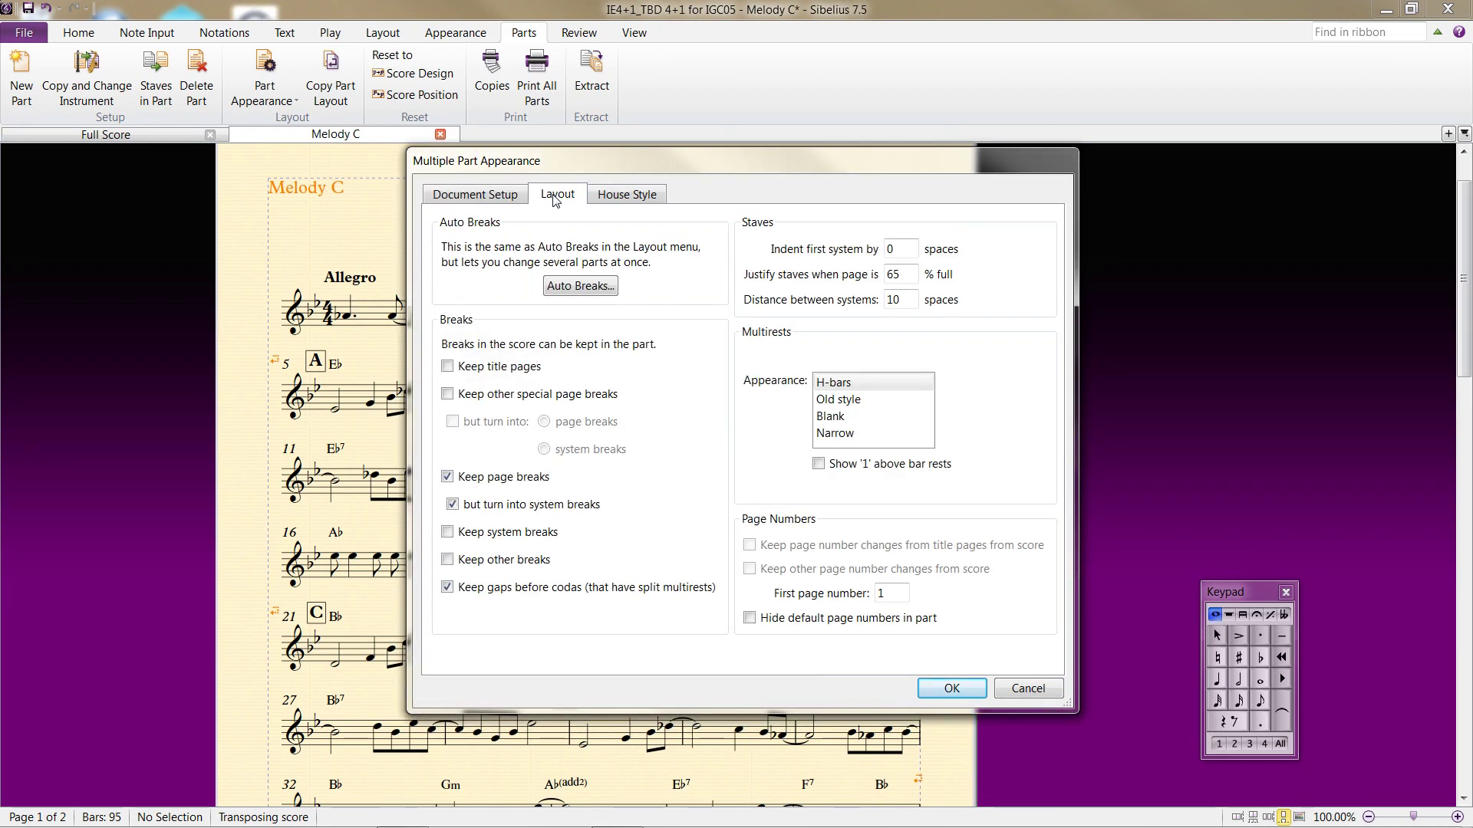
left_click(578, 286)
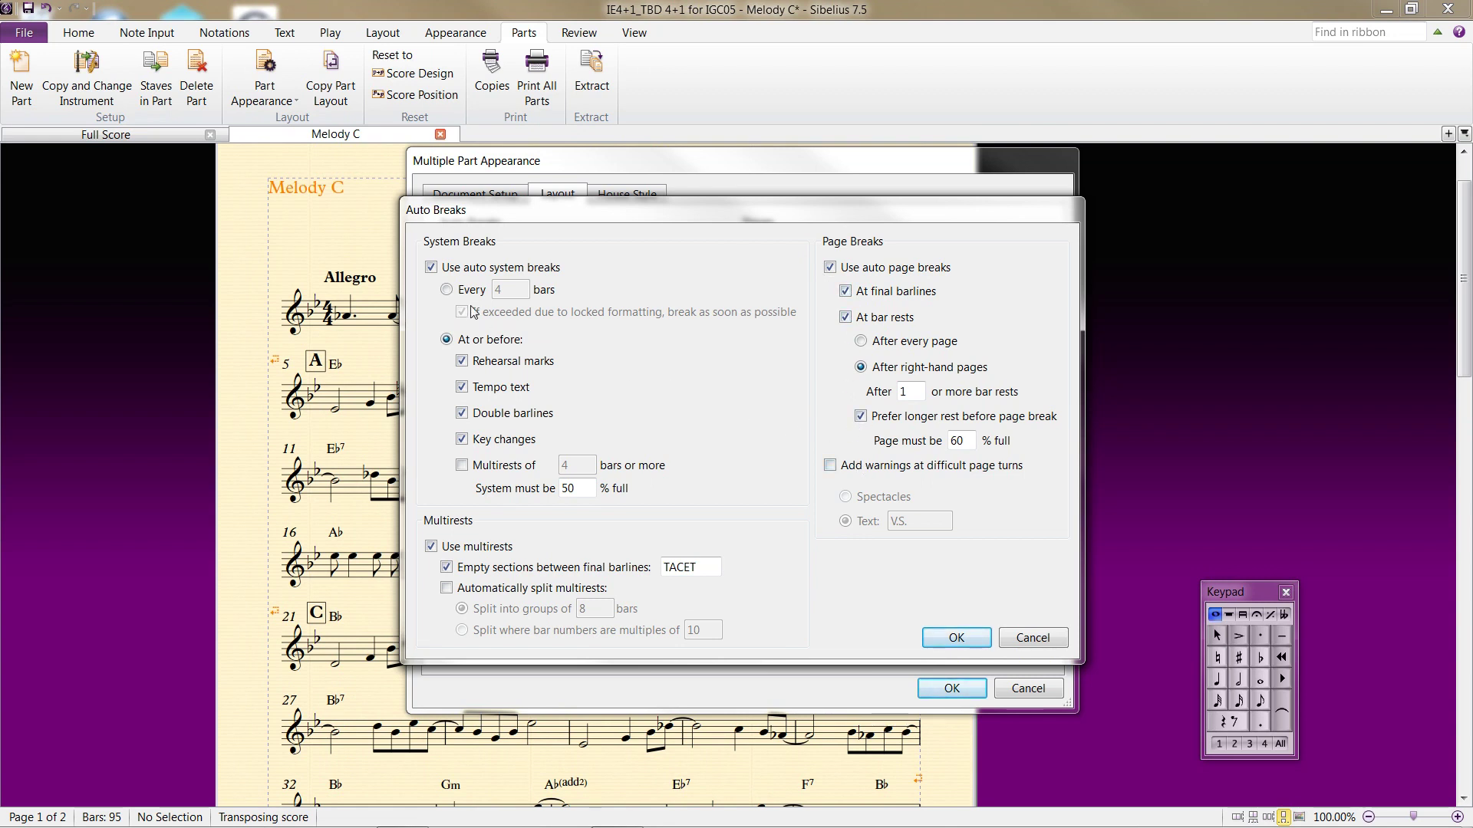
left_click(448, 291)
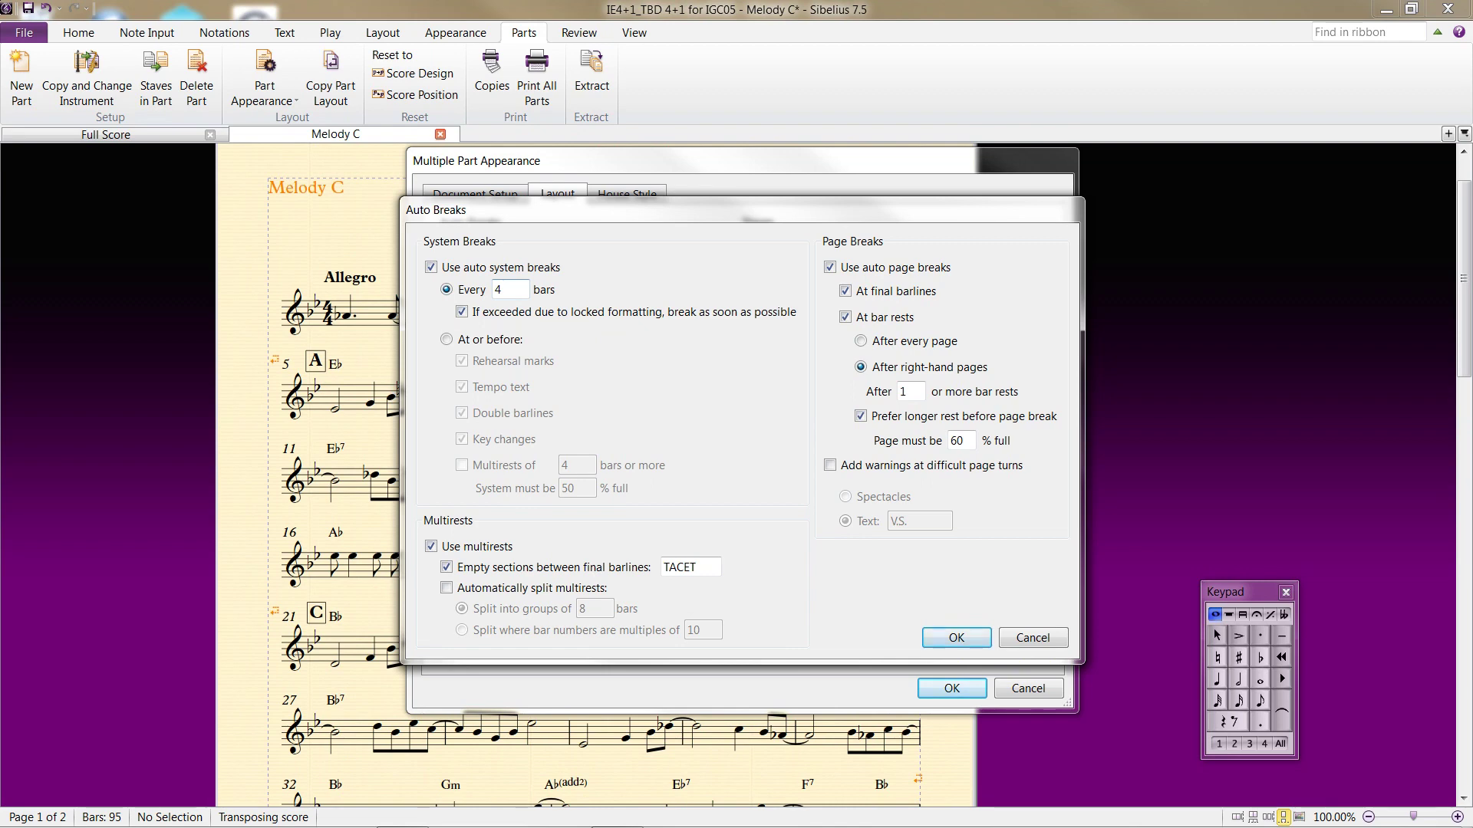
left_click(446, 339)
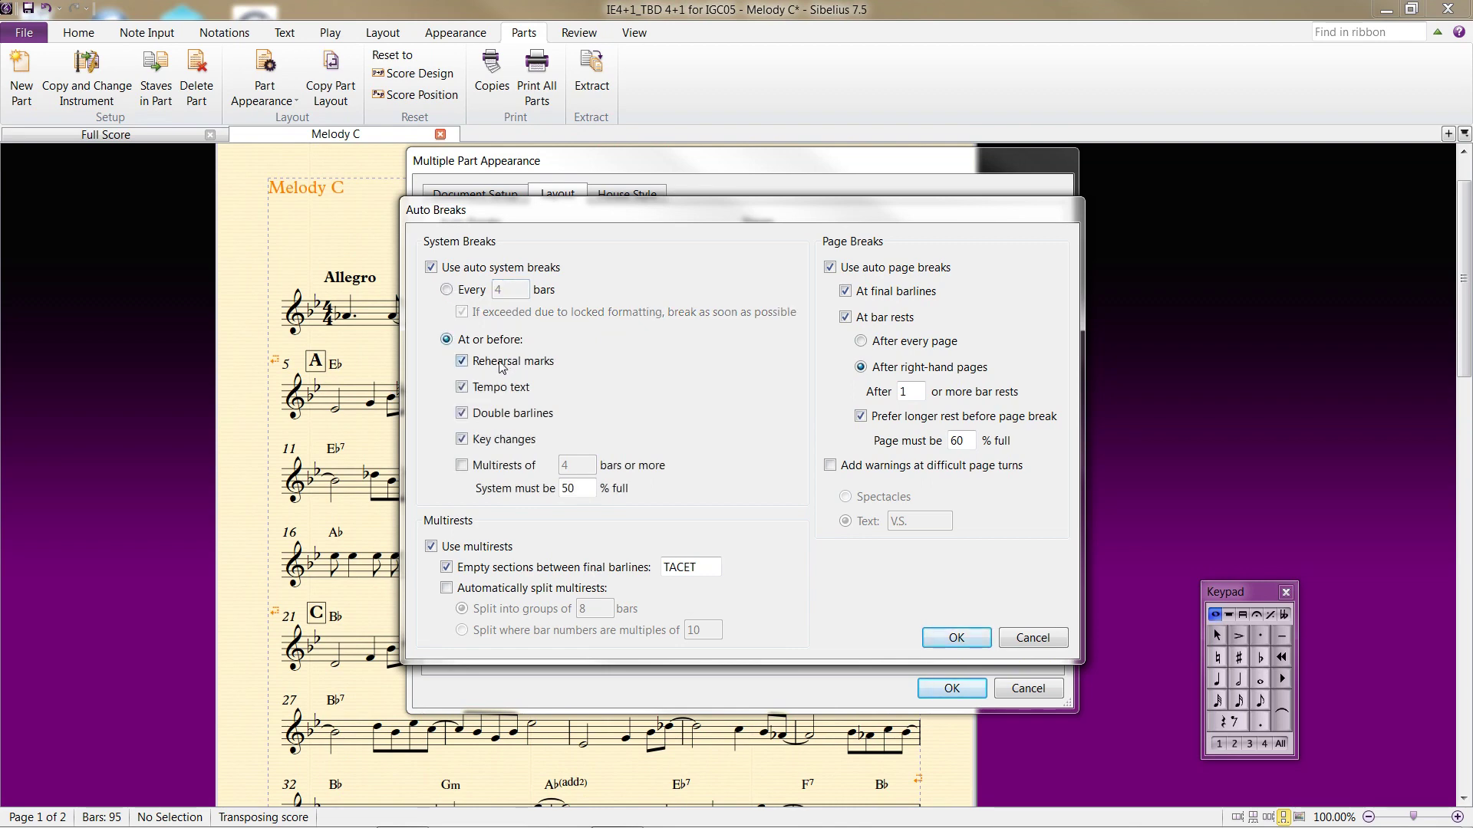
left_click(1030, 639)
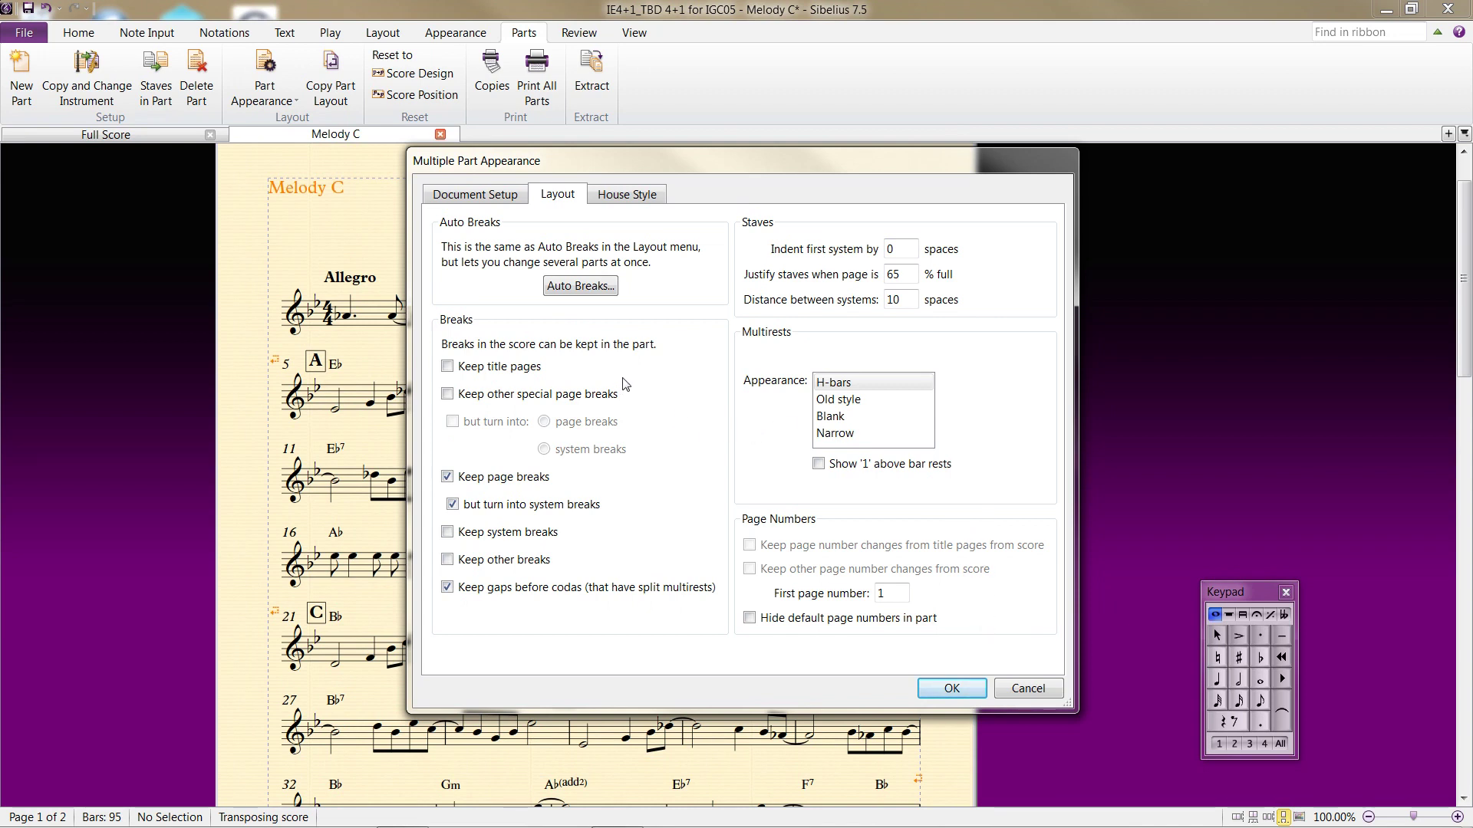
Try keeping title pages and turning other special page breaks into system breaks, then switch both keep options off again.
left_click(448, 367)
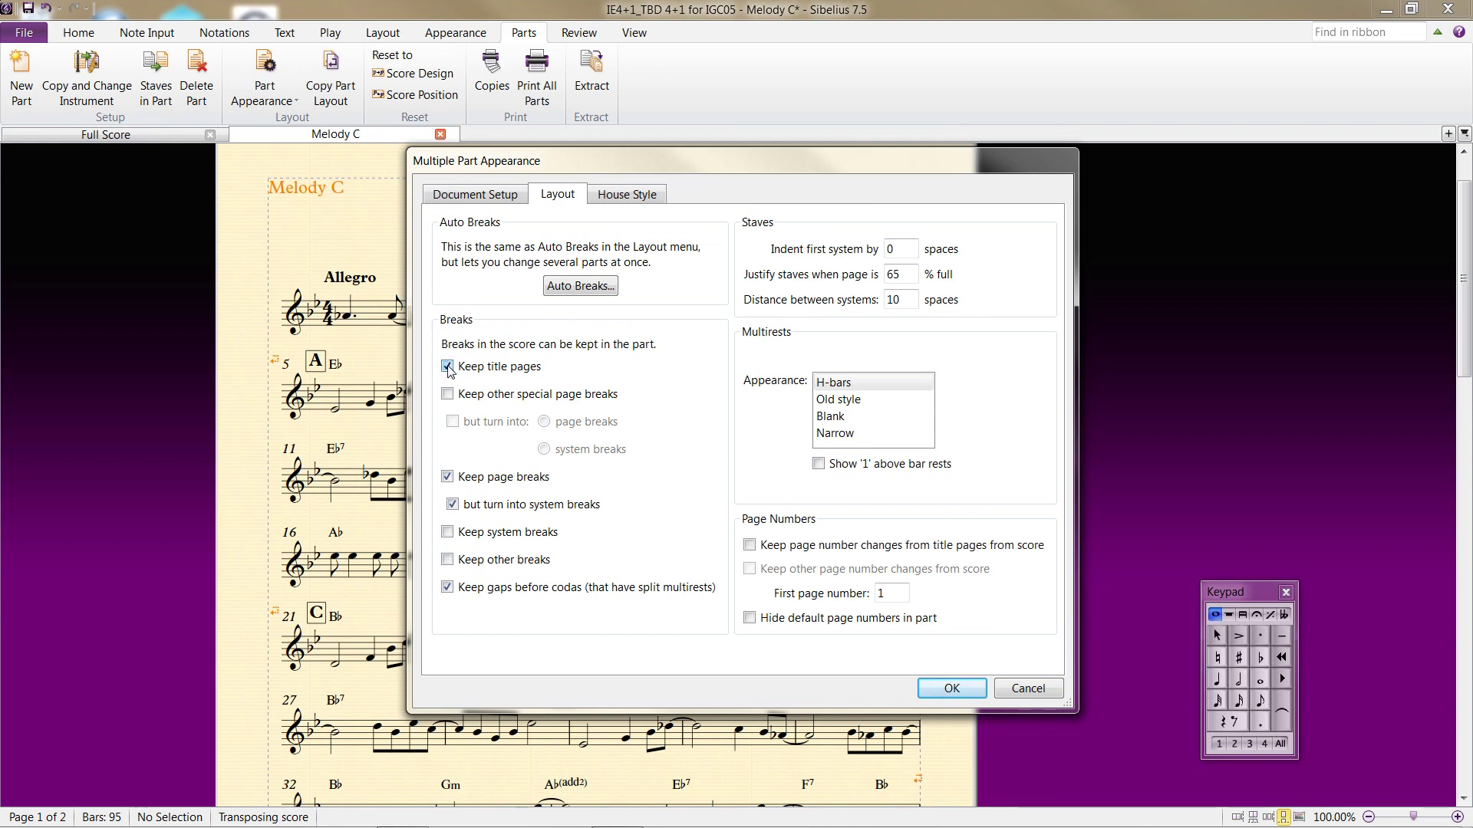
left_click(448, 368)
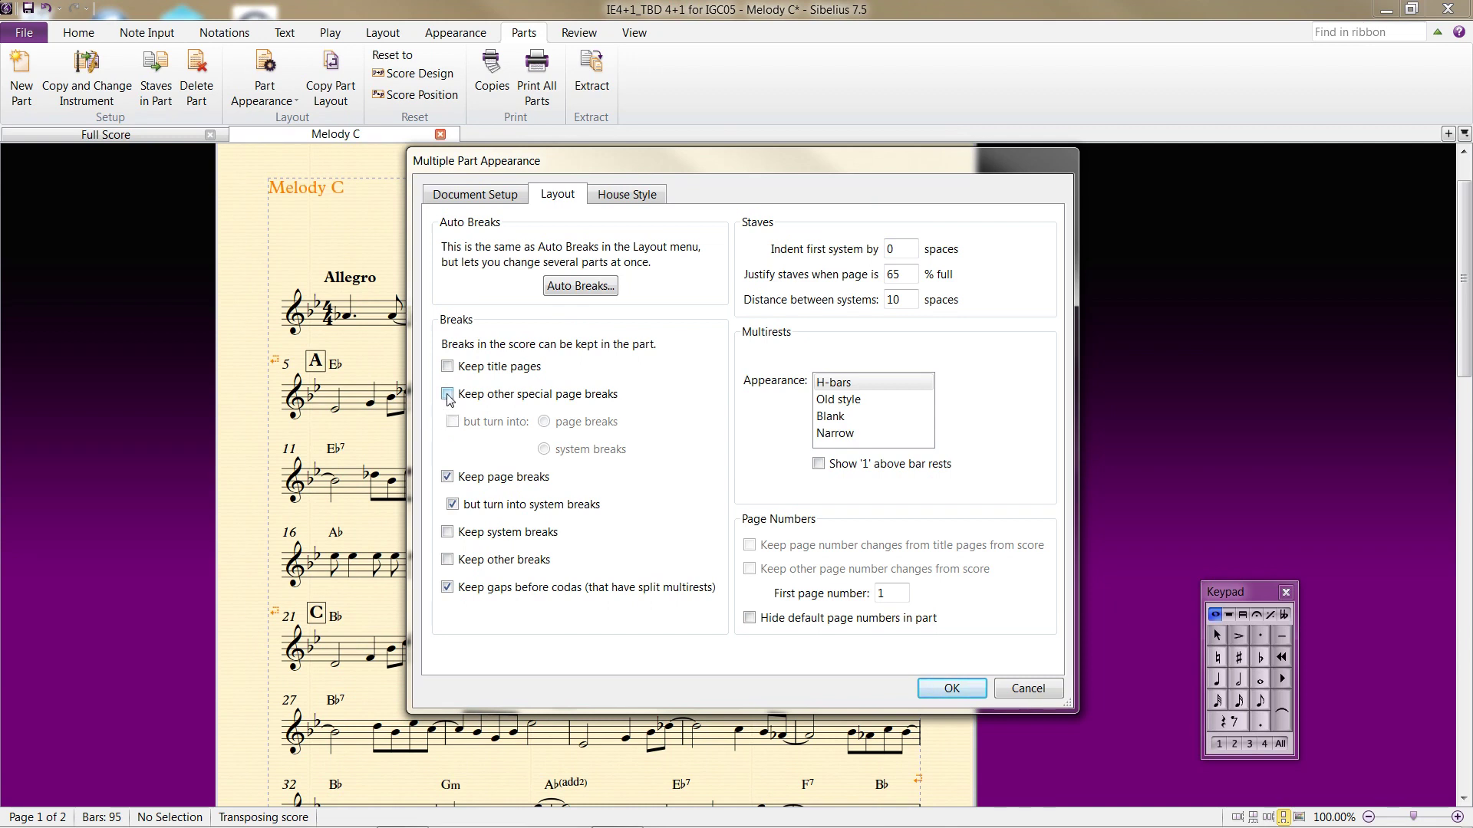
left_click(448, 395)
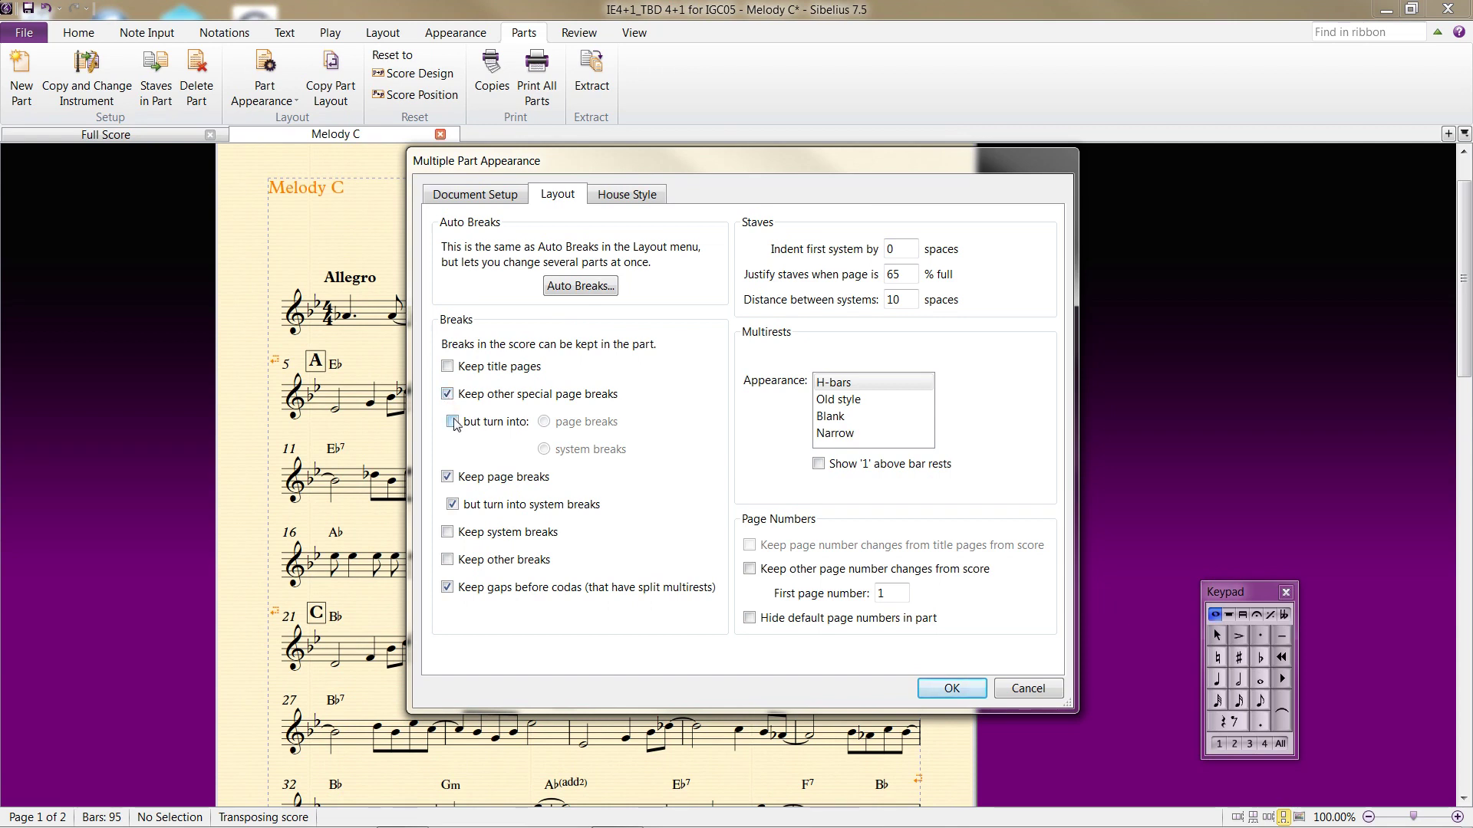
left_click(453, 421)
left_click(544, 449)
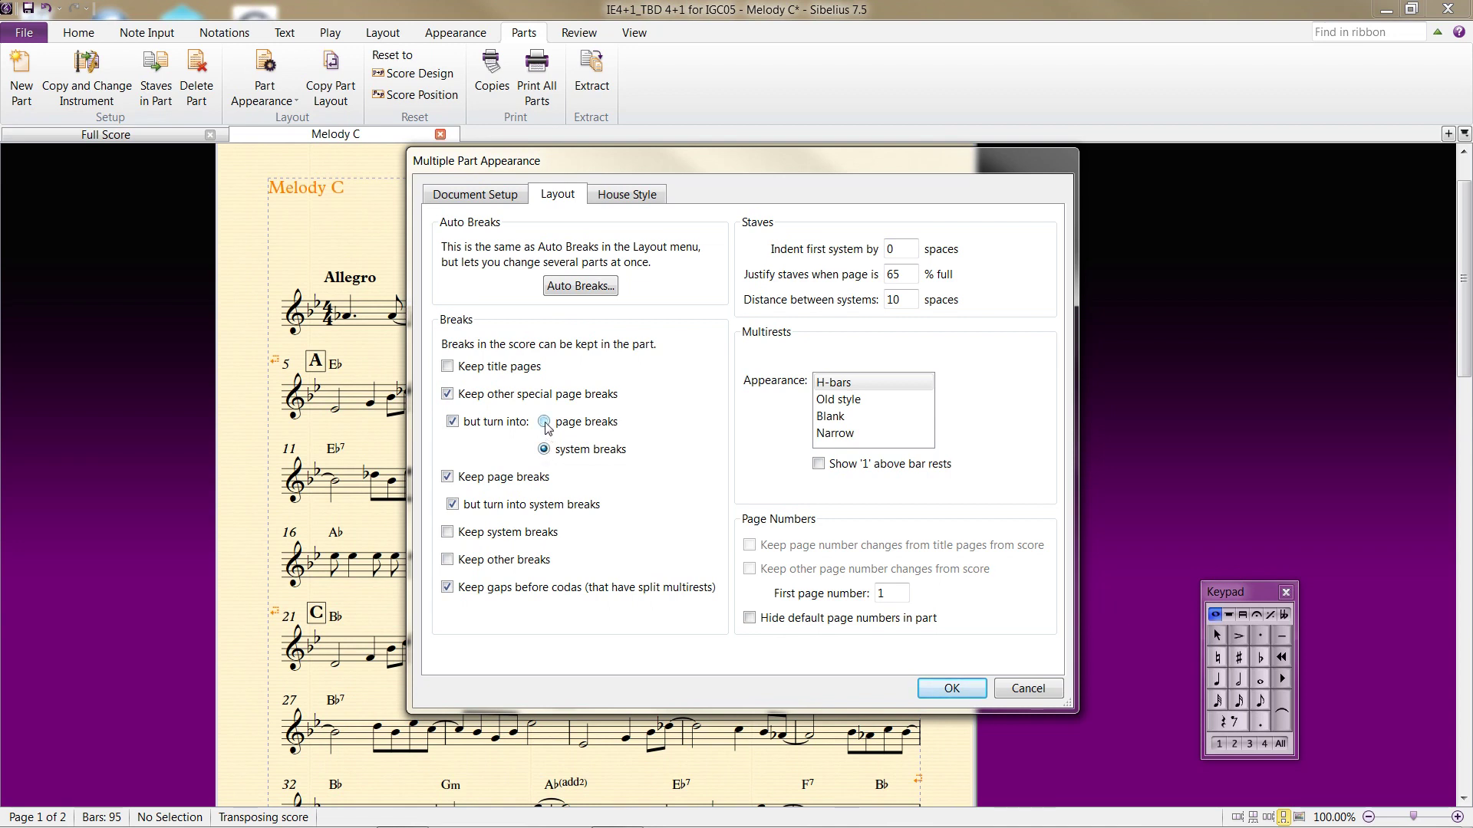
left_click(448, 395)
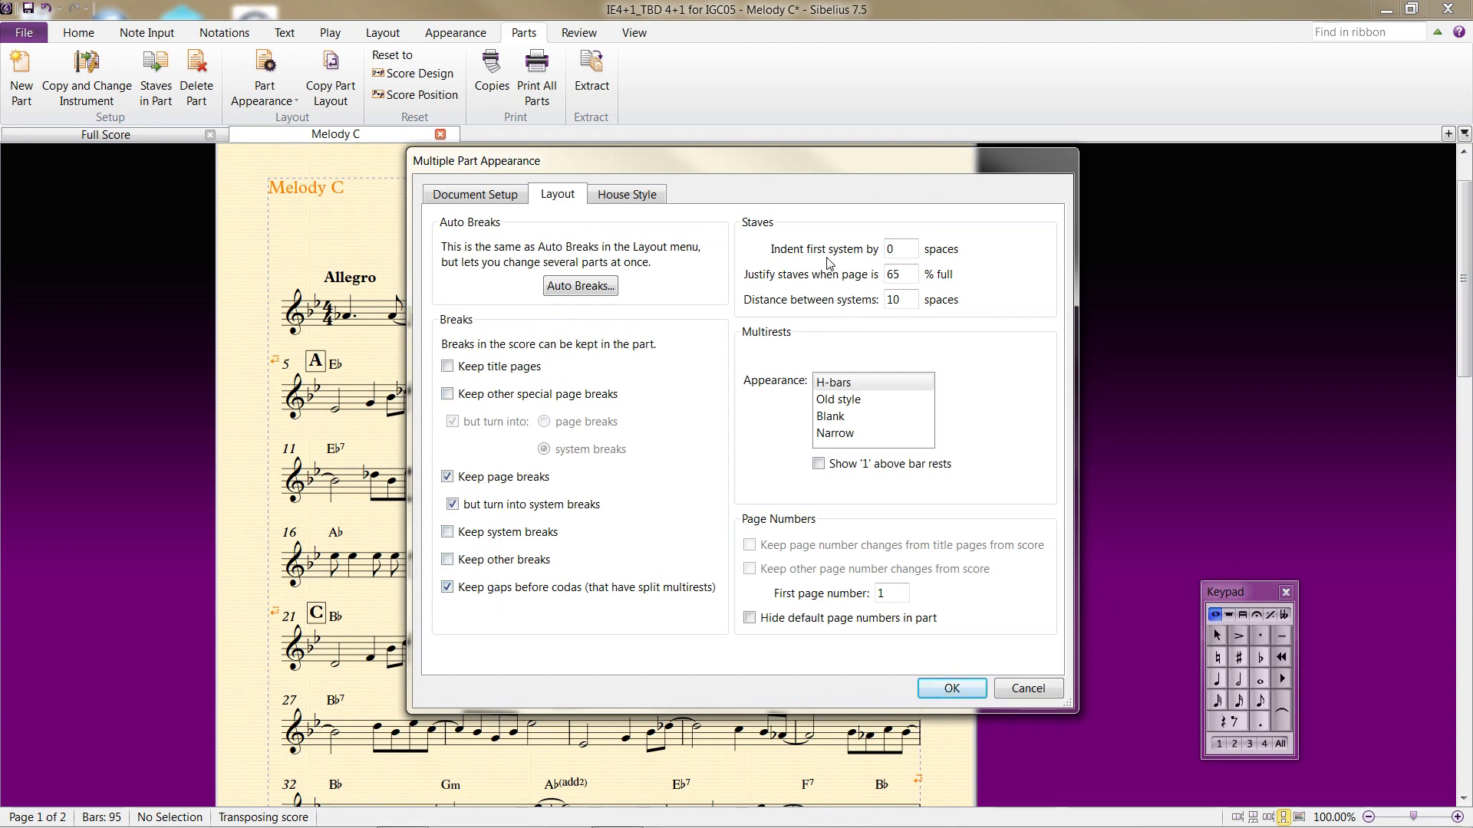
Set the first system's indent to 5 spaces and apply the settings to the Melody C part.
double_click(890, 248)
type("5")
left_click(951, 690)
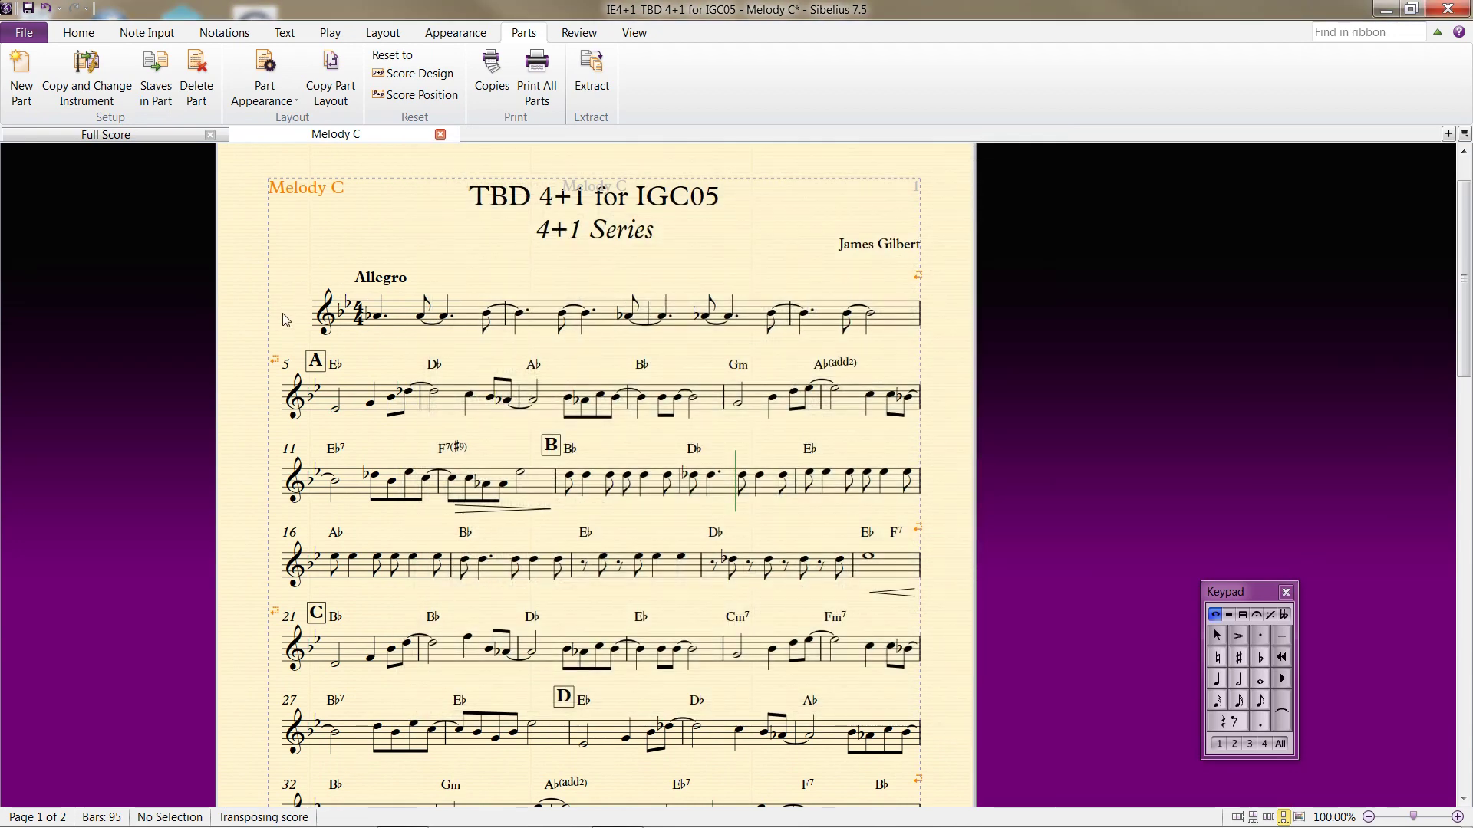
Review the current part's layout and house style options, including the importable house styles, and leave without applying changes.
left_click(285, 108)
left_click(306, 135)
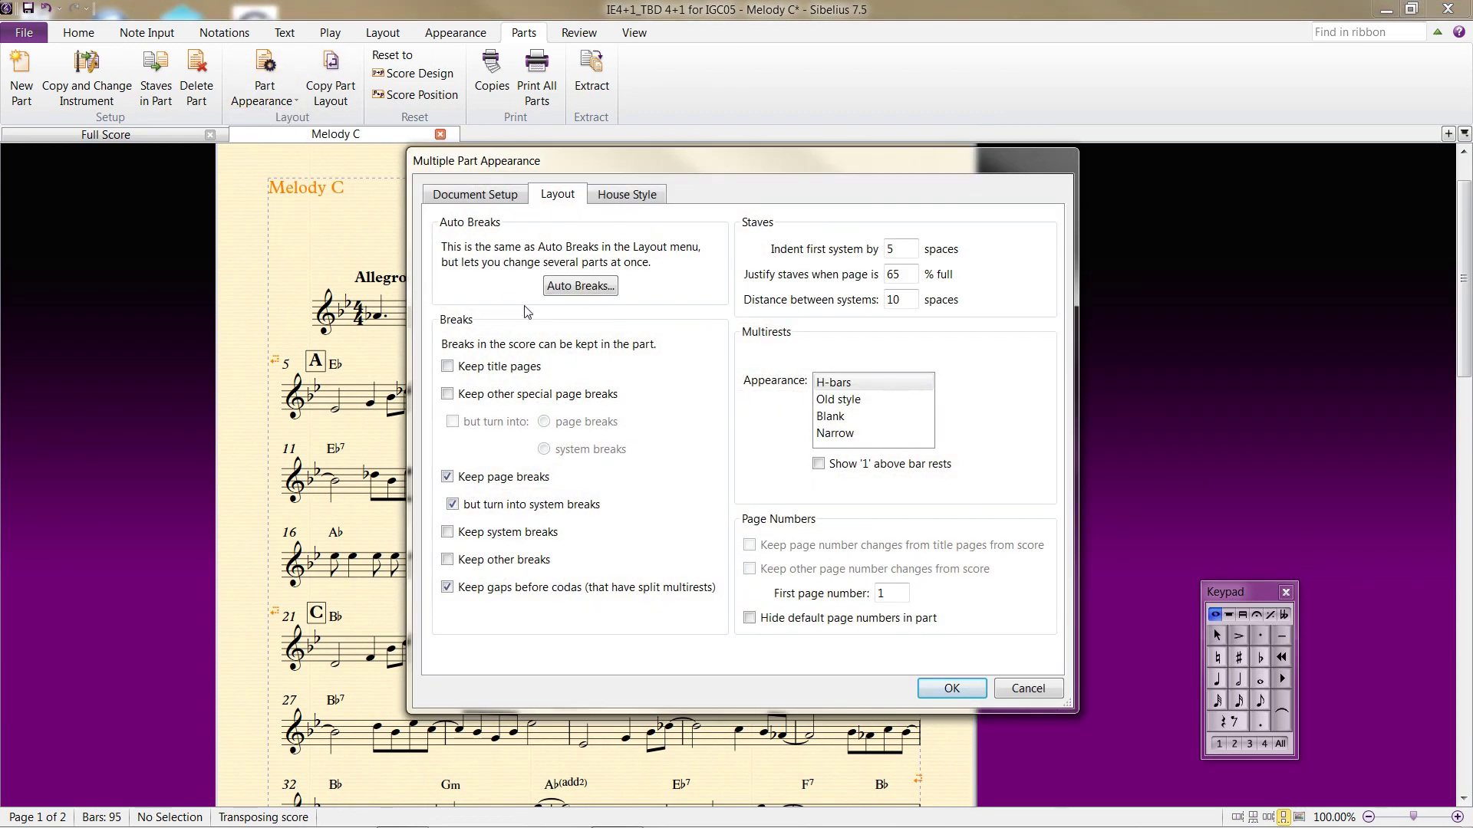
left_click_drag(896, 256, 845, 258)
left_click(628, 197)
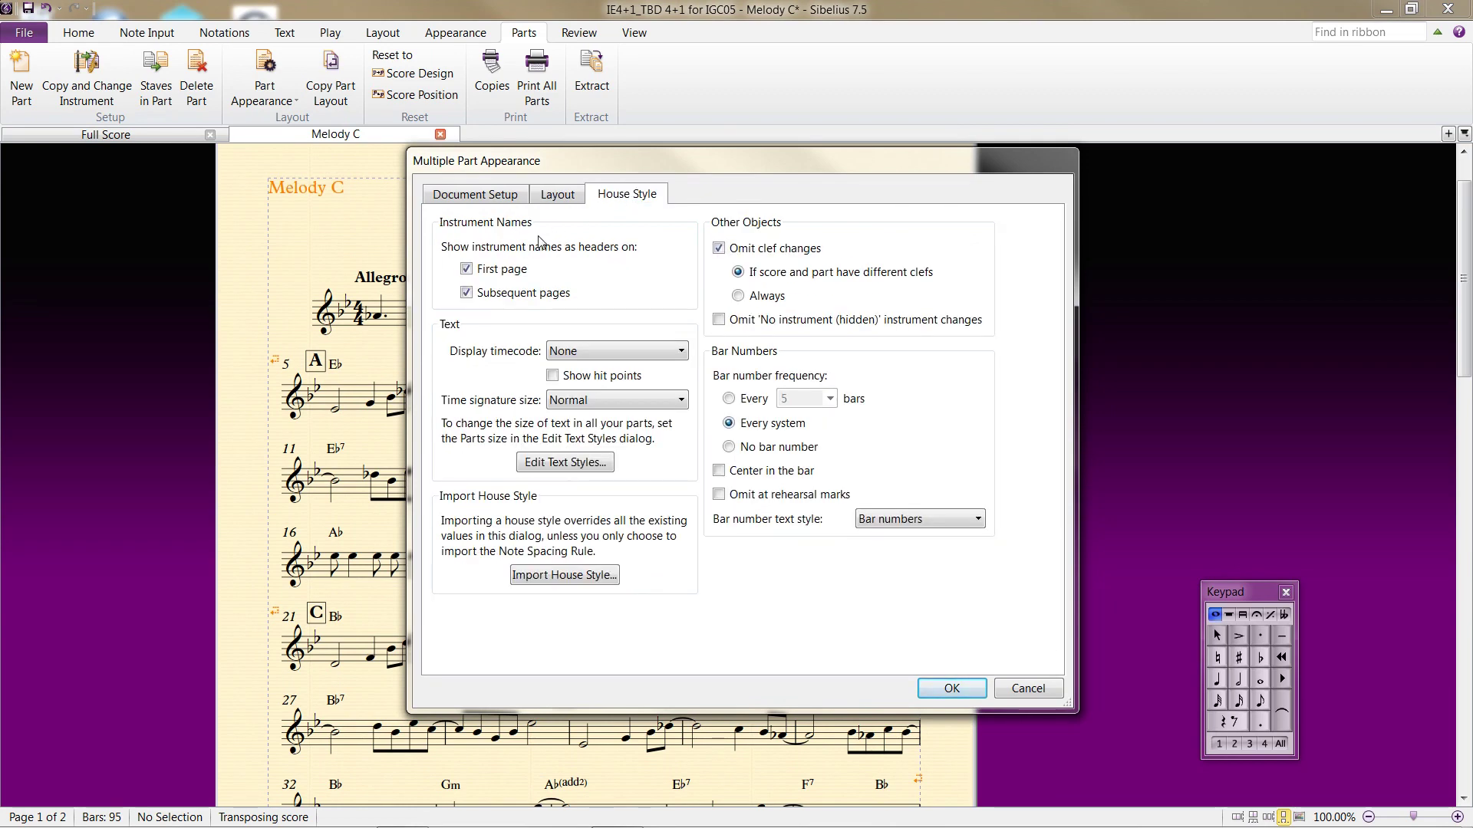
left_click(589, 576)
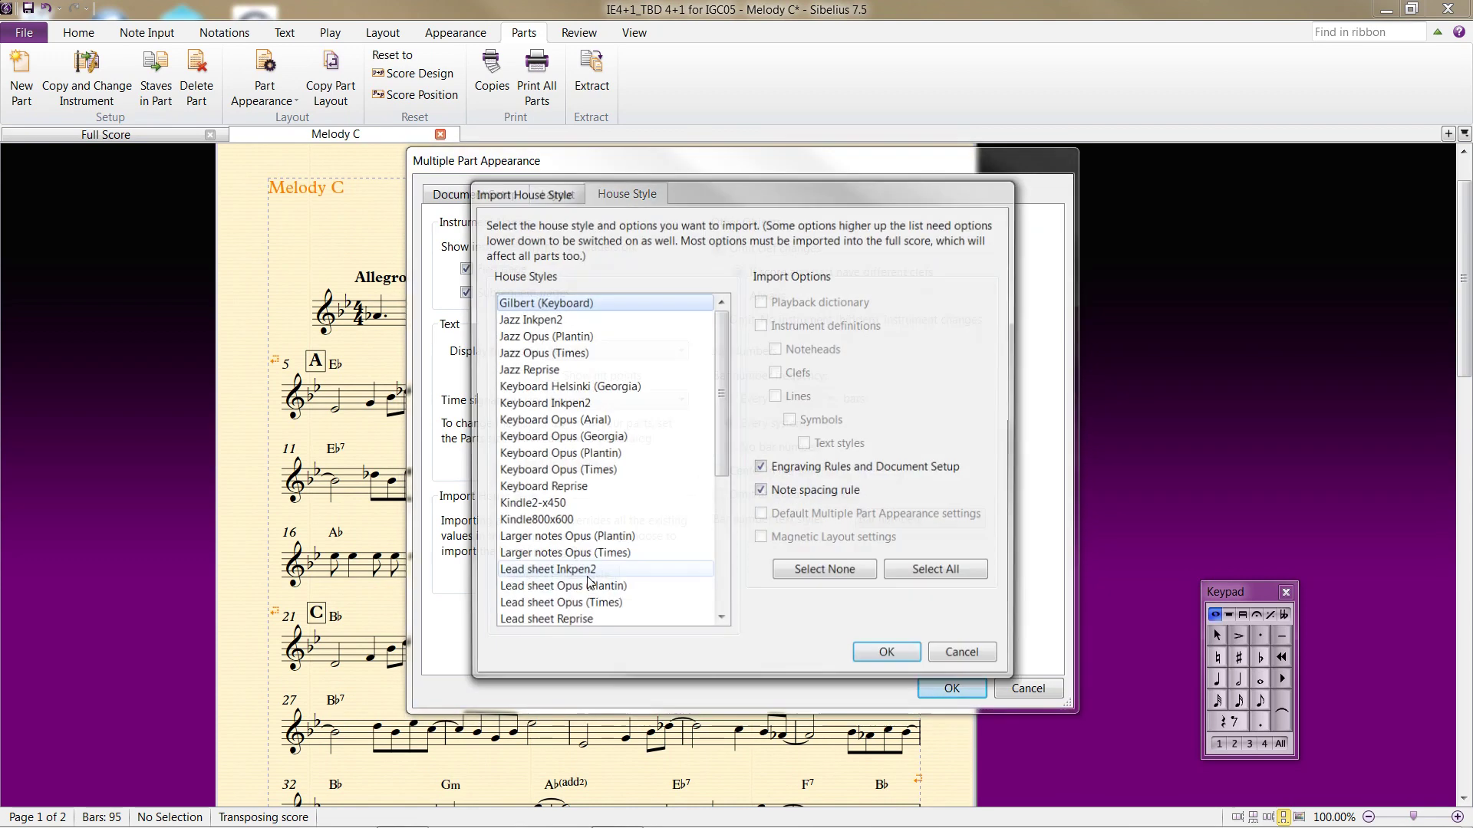
left_click(960, 661)
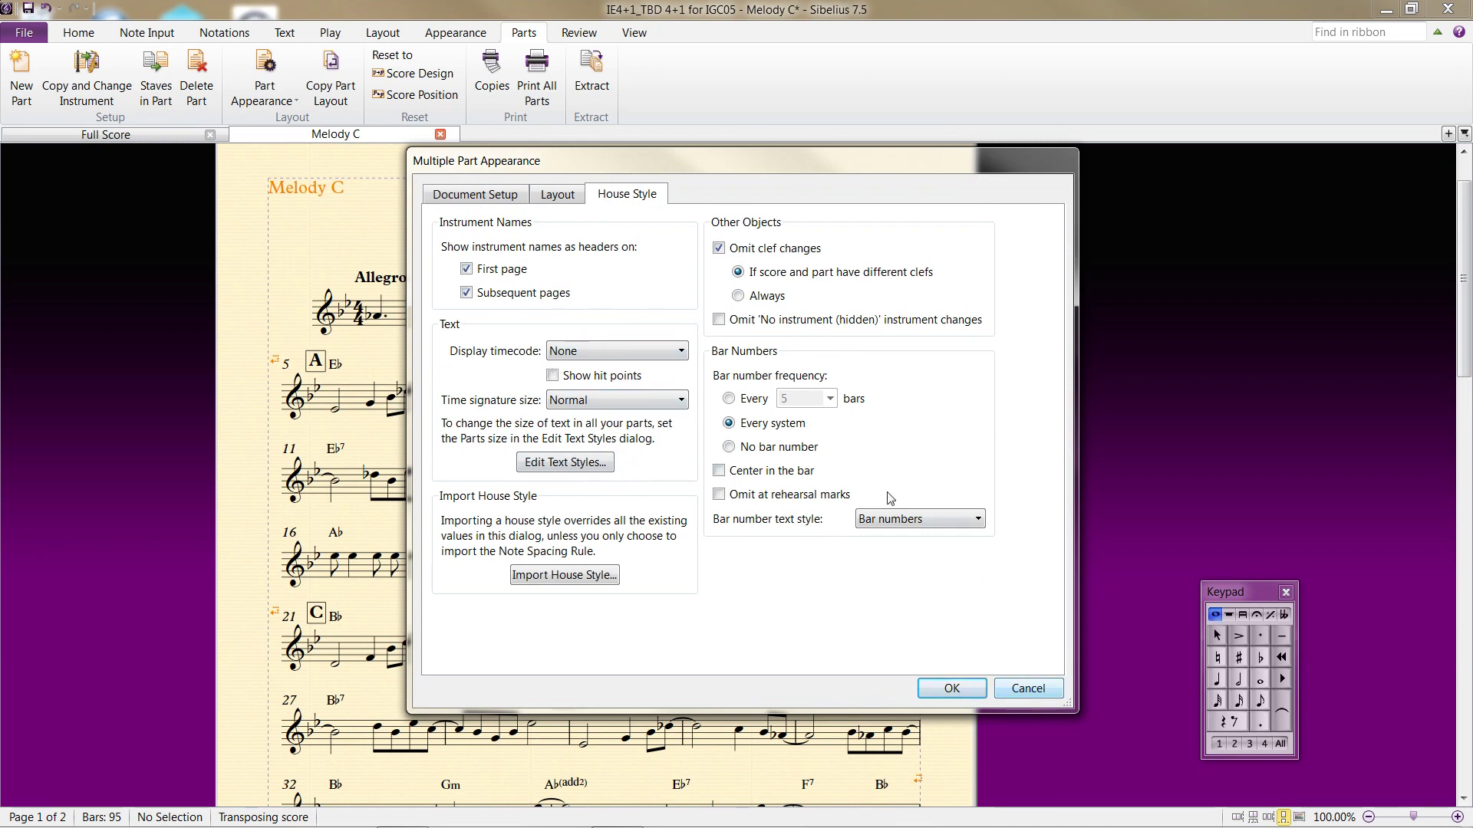
left_click(1023, 693)
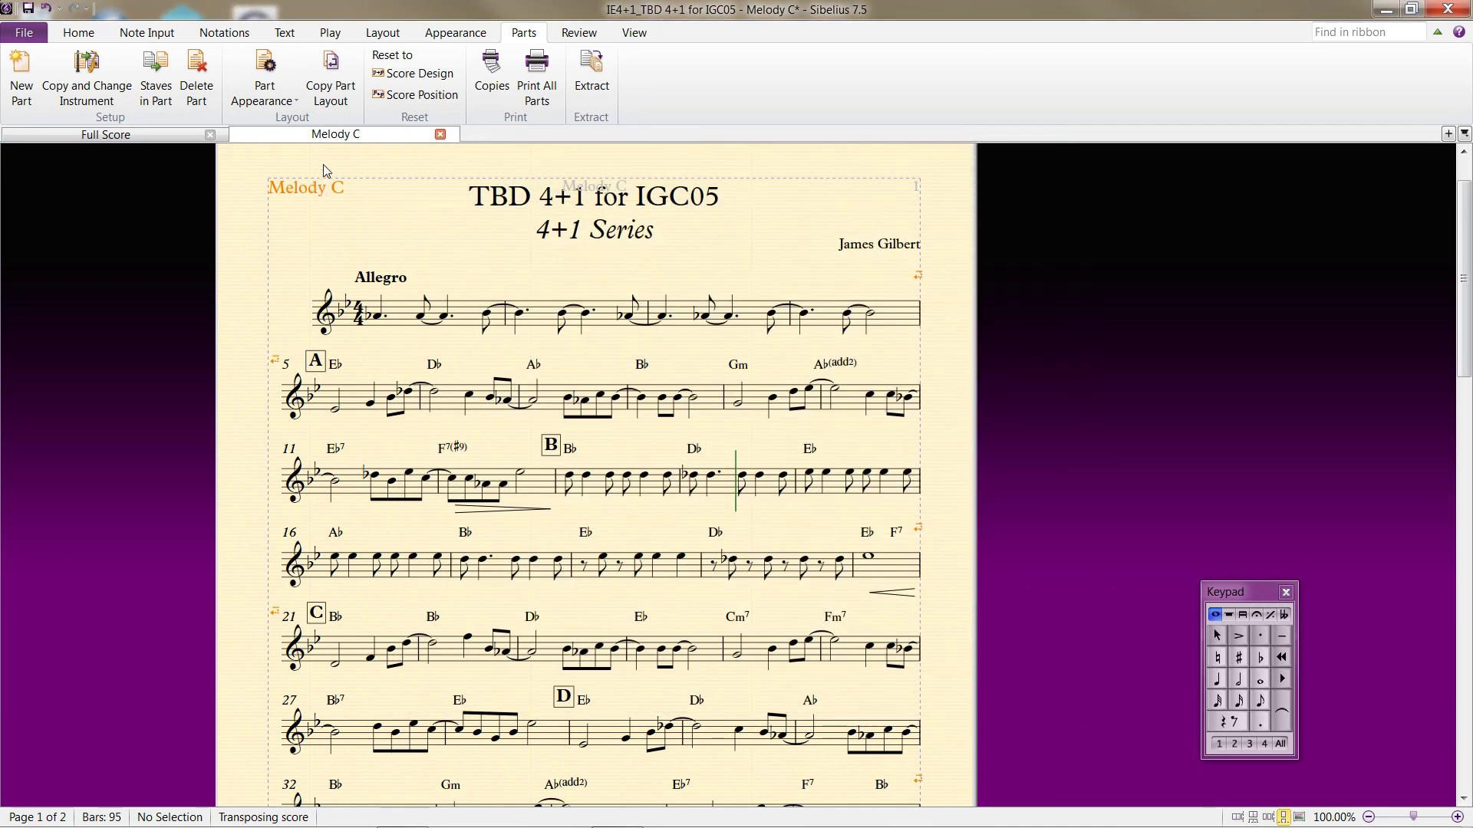
Review the document setup options of the appearance settings for all parts and close them without changes.
left_click(285, 98)
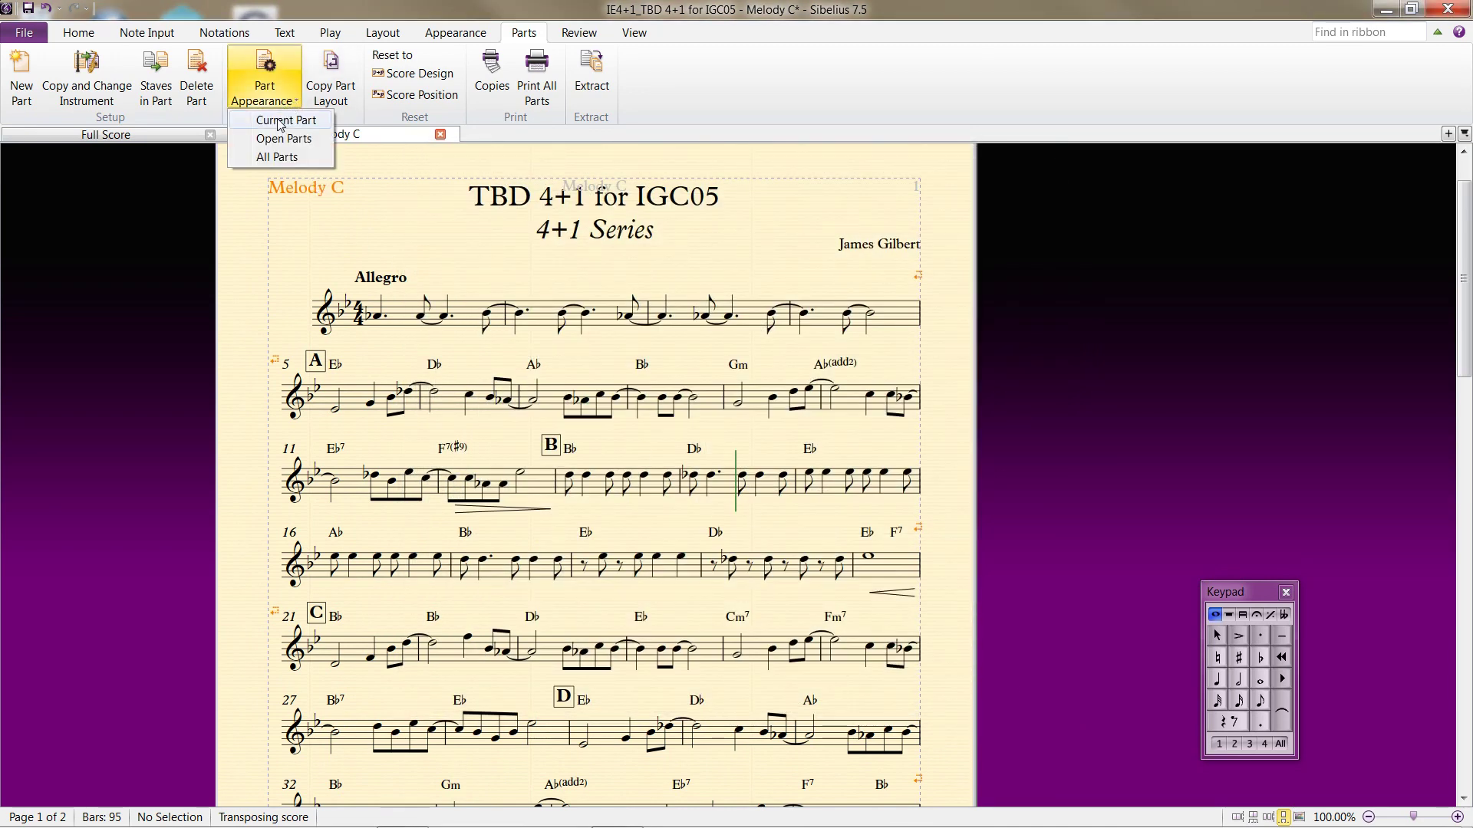
left_click(277, 158)
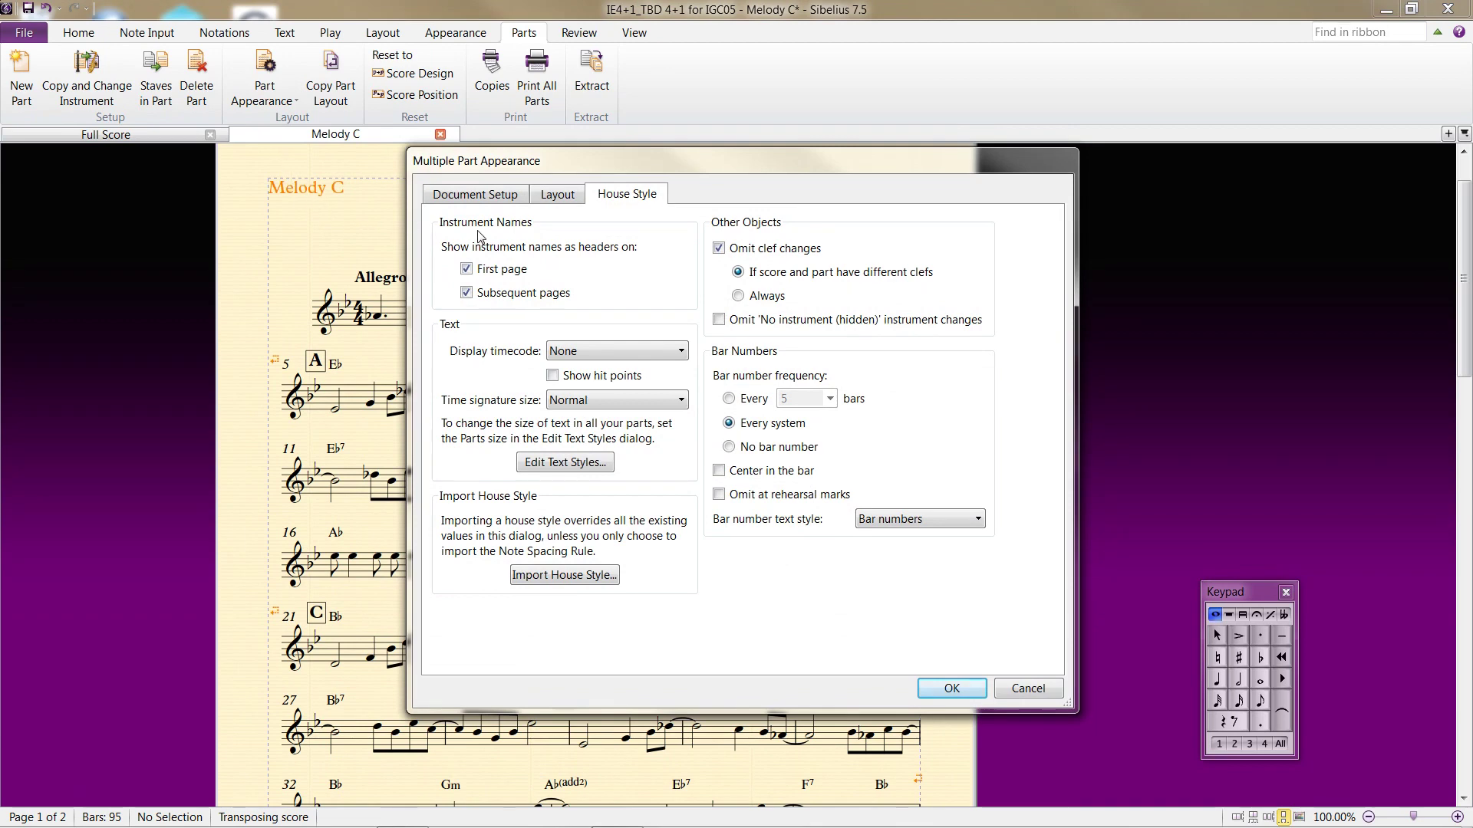
left_click(475, 196)
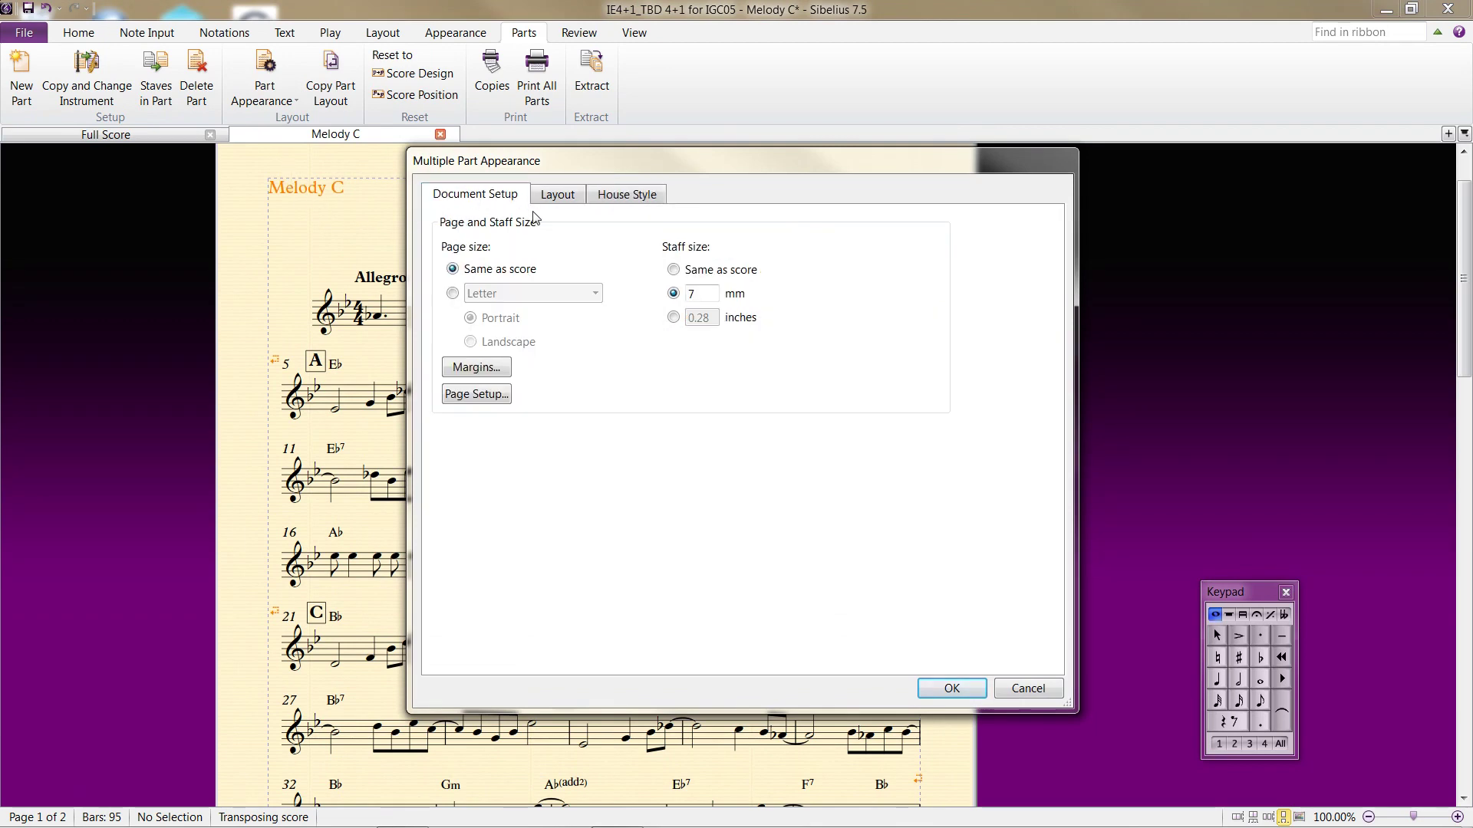
left_click(1027, 689)
Open the High Melody part from the list of parts.
left_click(1448, 135)
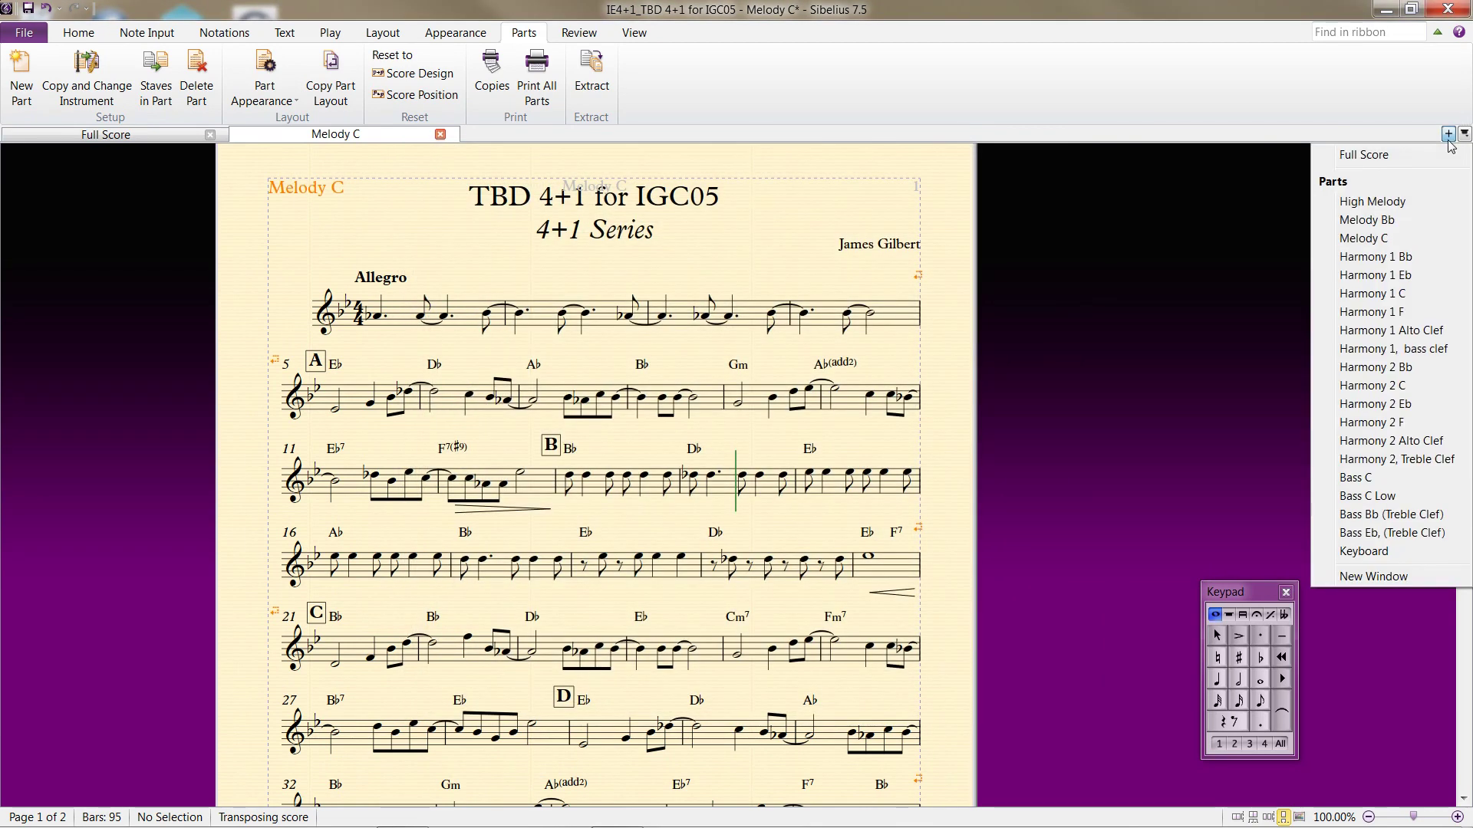
left_click(1140, 278)
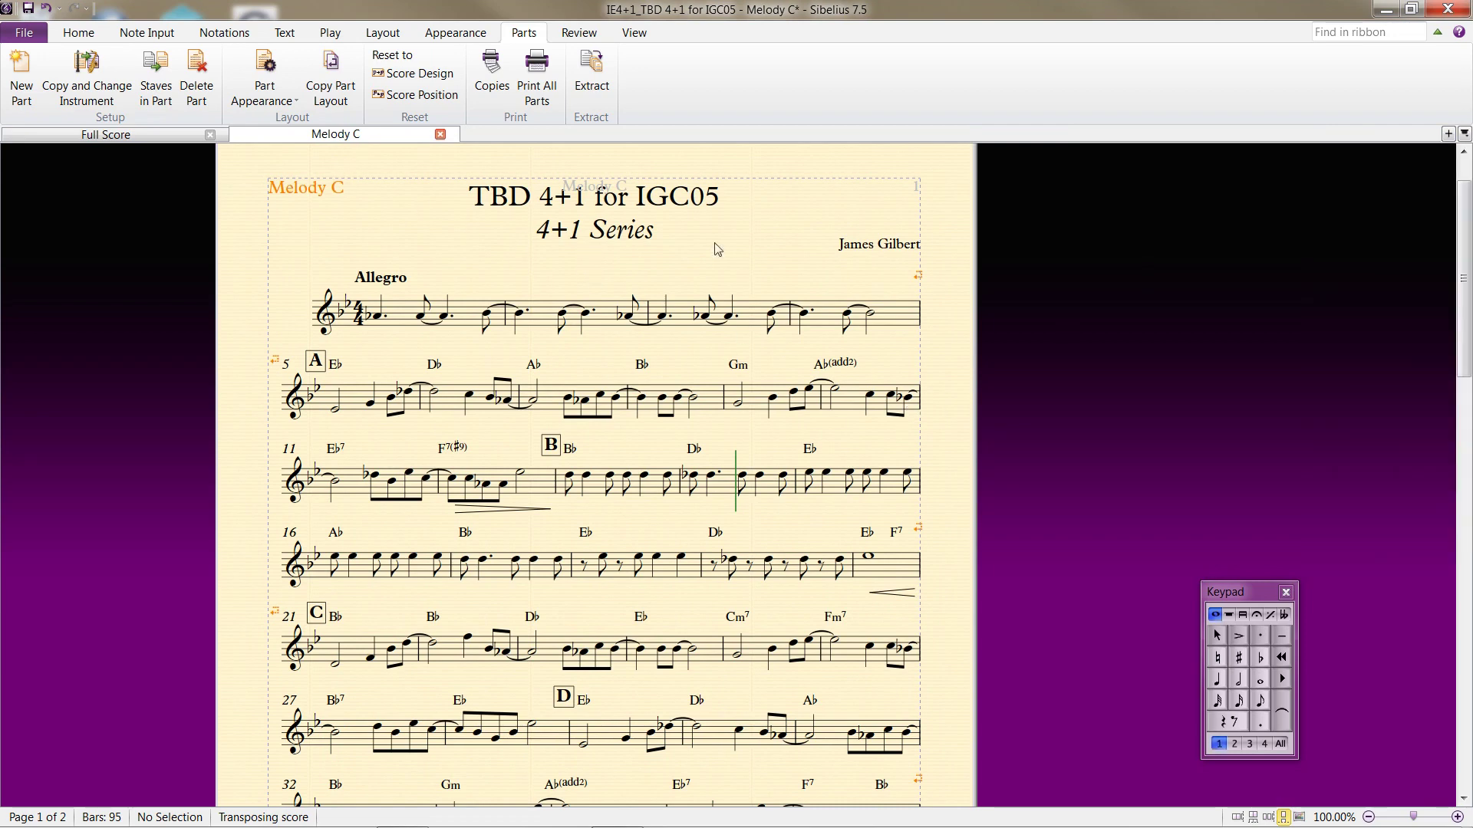
left_click(1448, 135)
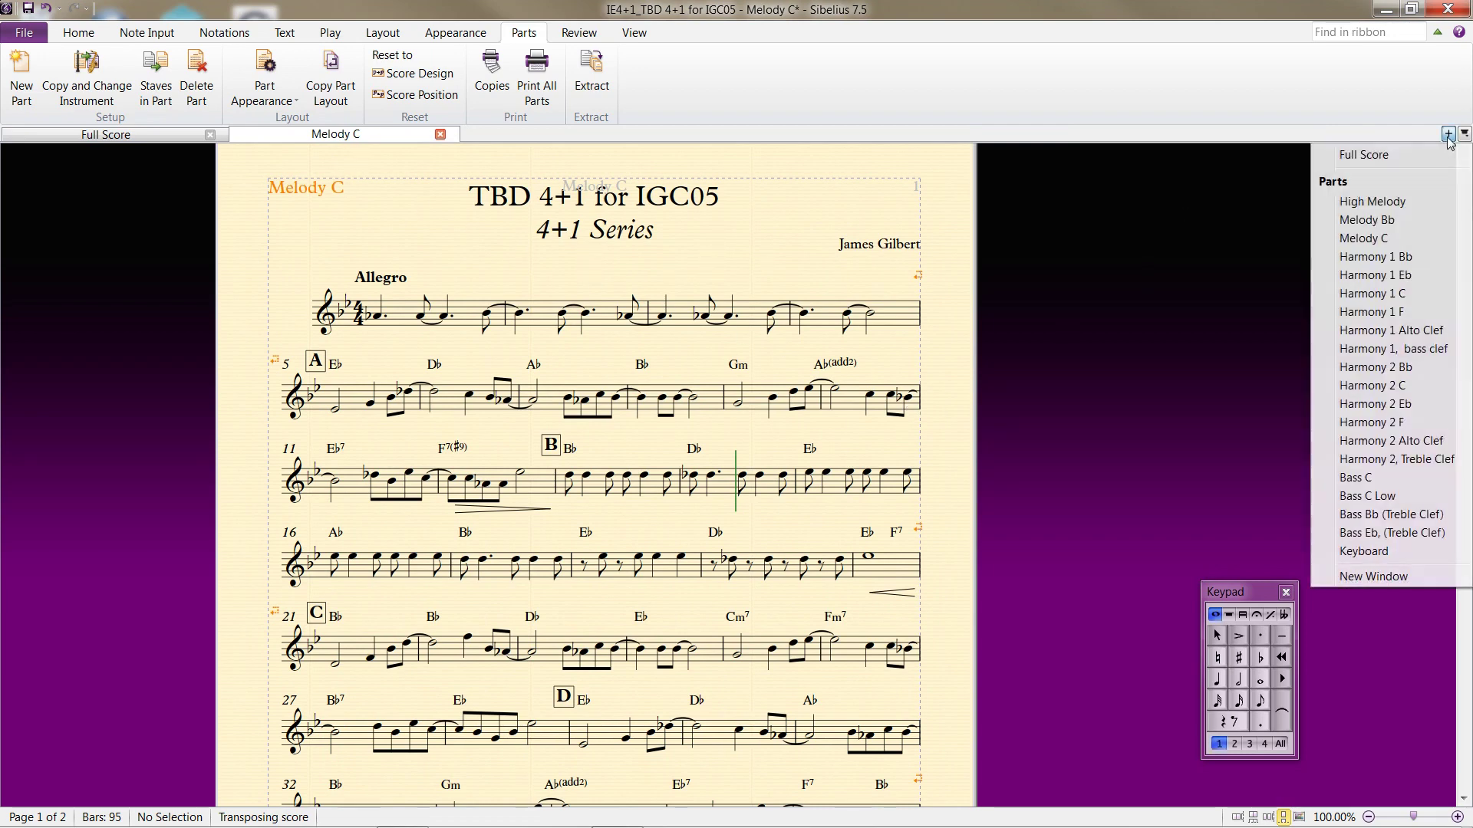
left_click(1372, 201)
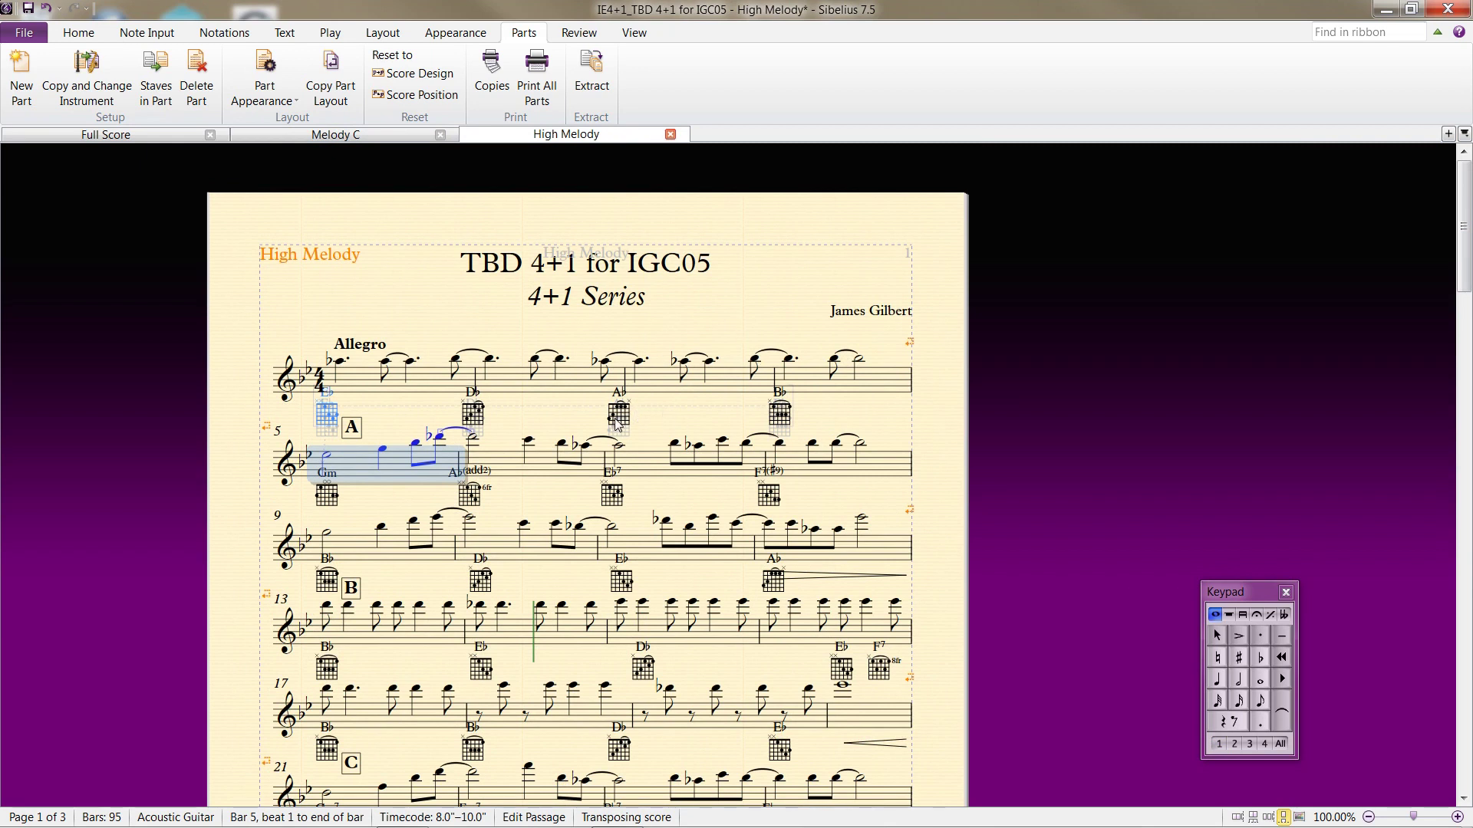
Remove the chord diagram from bar 5 of the High Melody part, keeping its chord text.
left_click(290, 39)
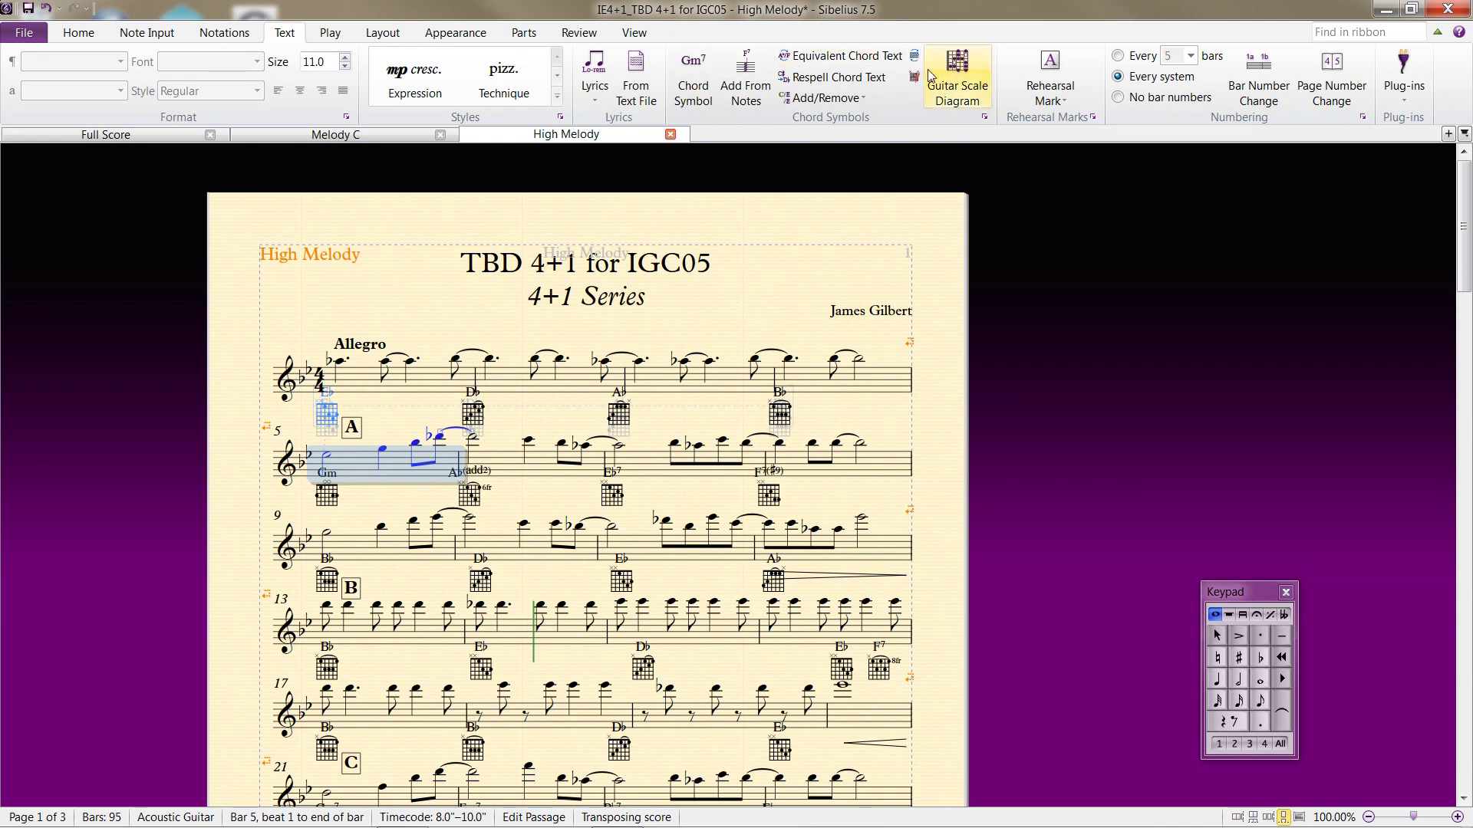
left_click(863, 98)
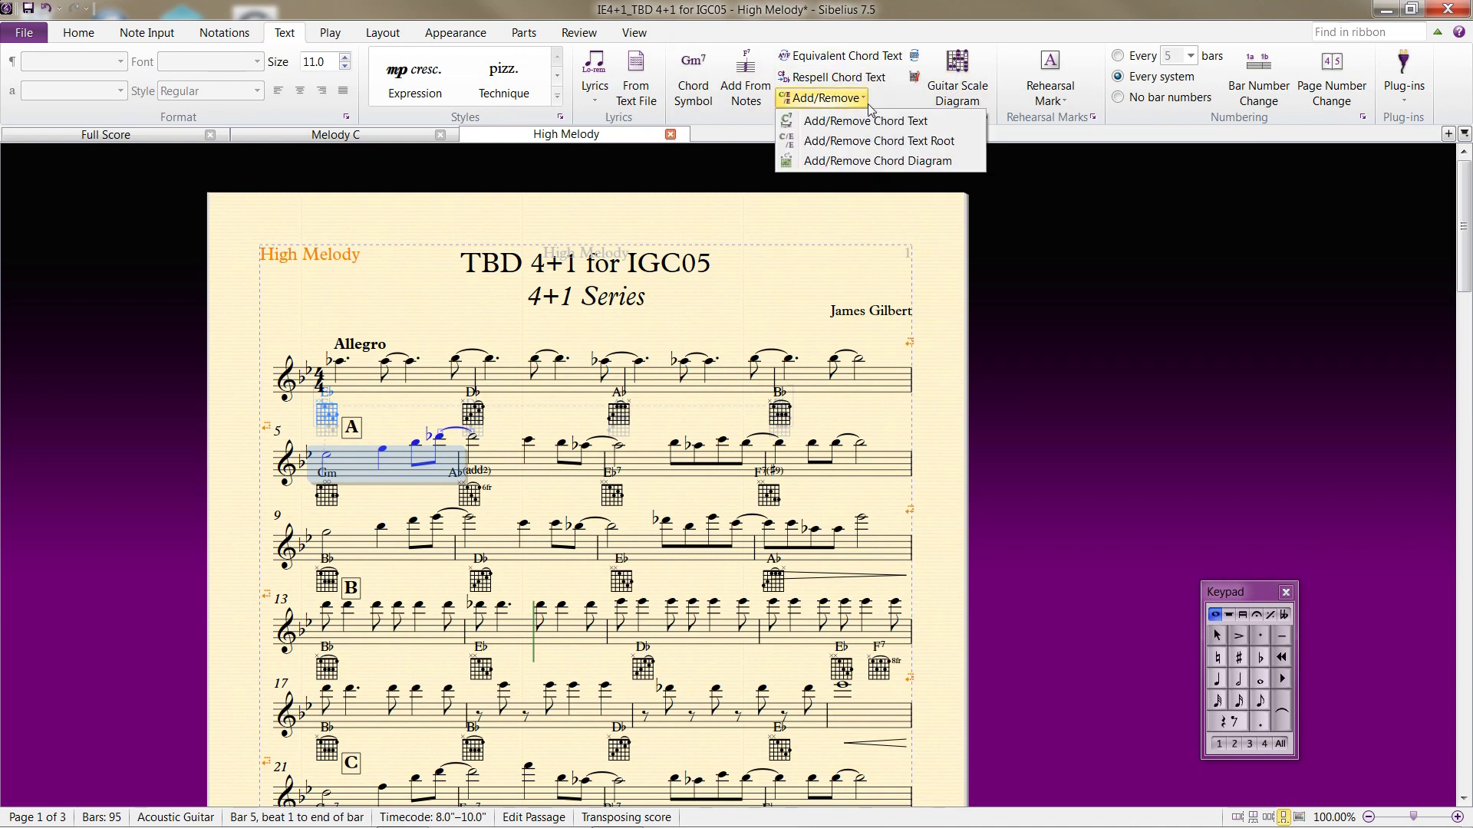
left_click(877, 161)
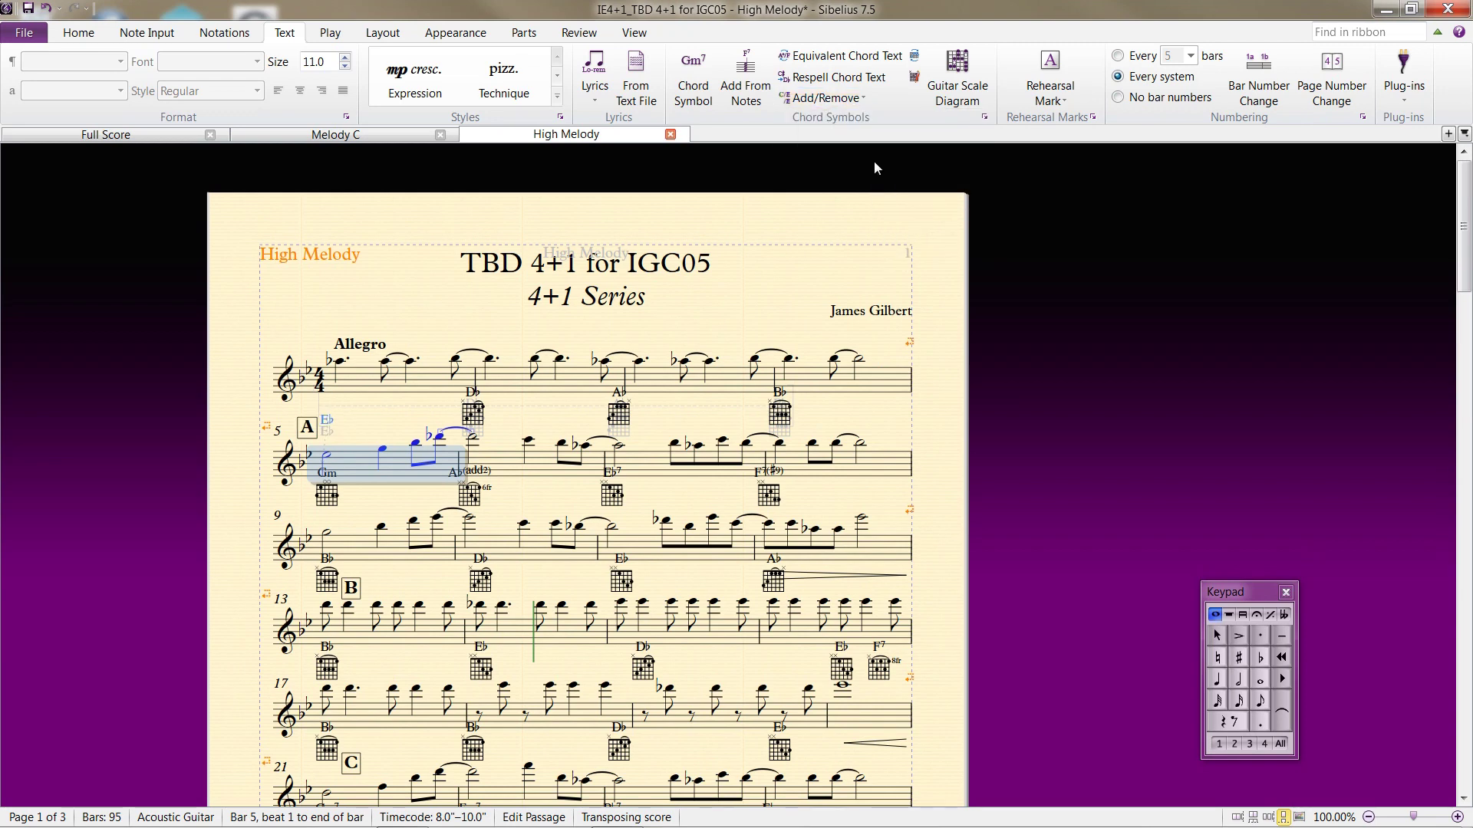
Toggle the chord diagrams throughout the High Melody part until only chord text remains, and clear the selection.
key("ctrl+a")
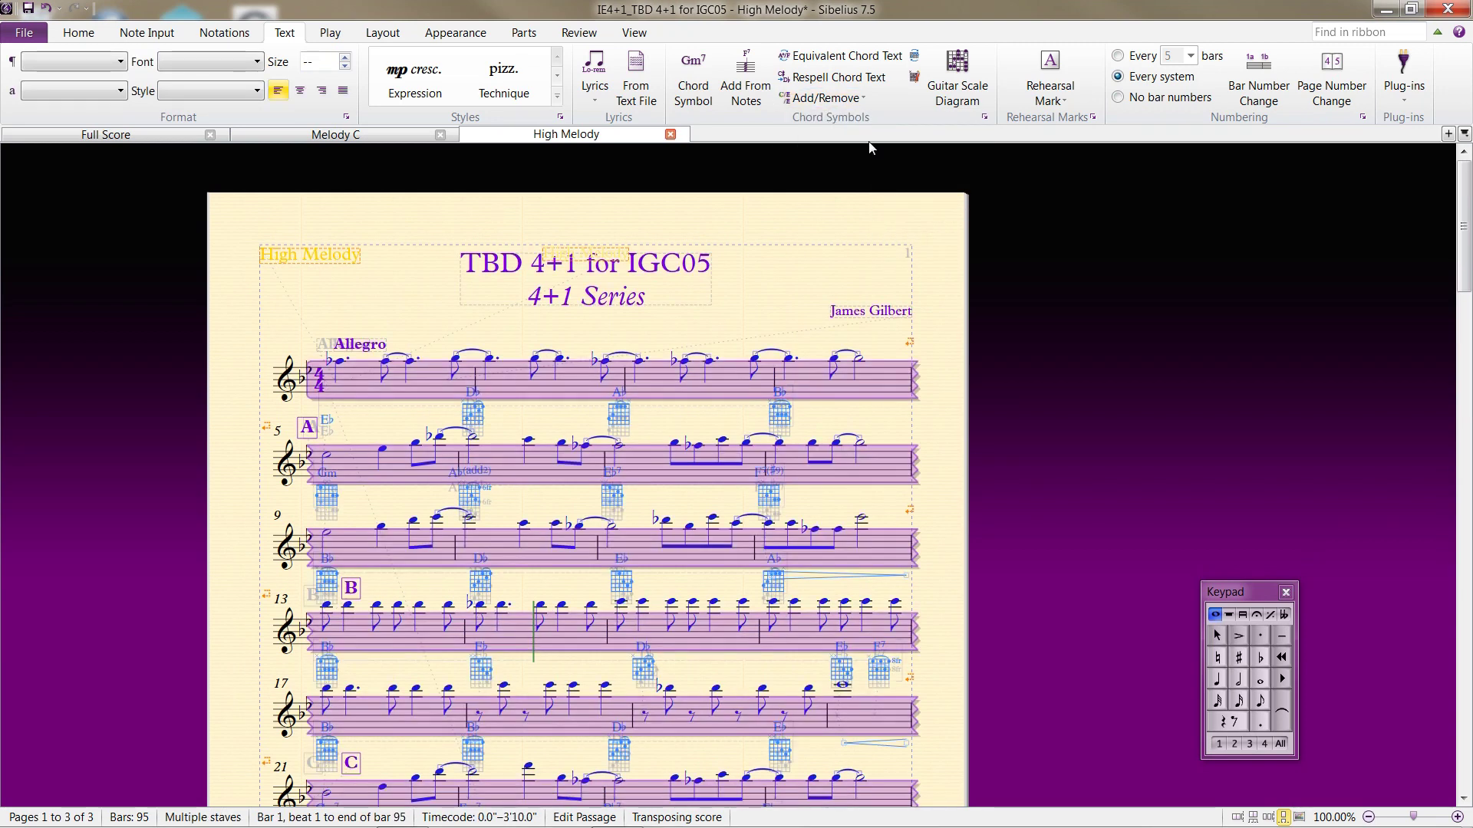
left_click(859, 100)
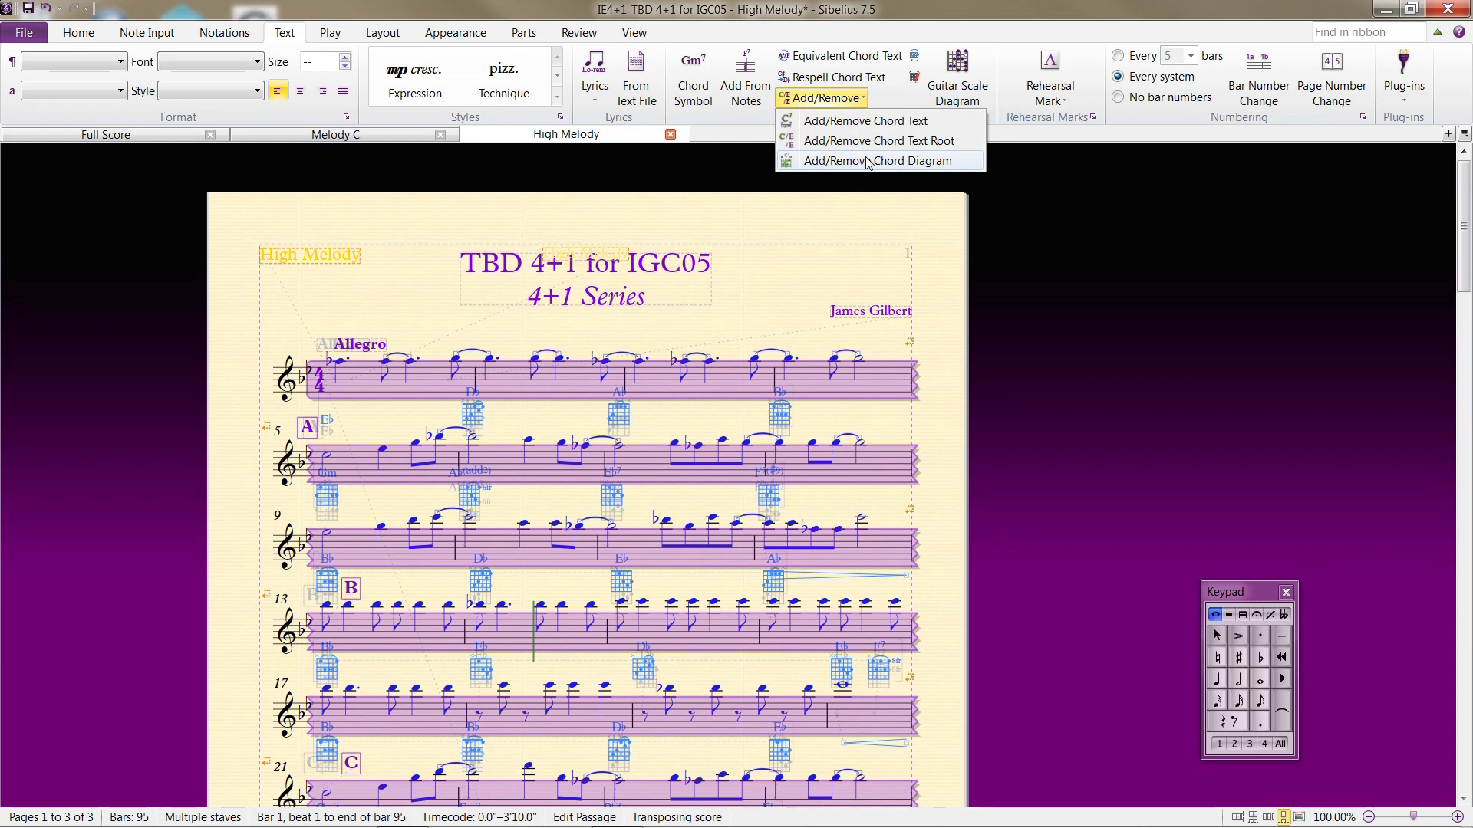
left_click(869, 162)
left_click(862, 100)
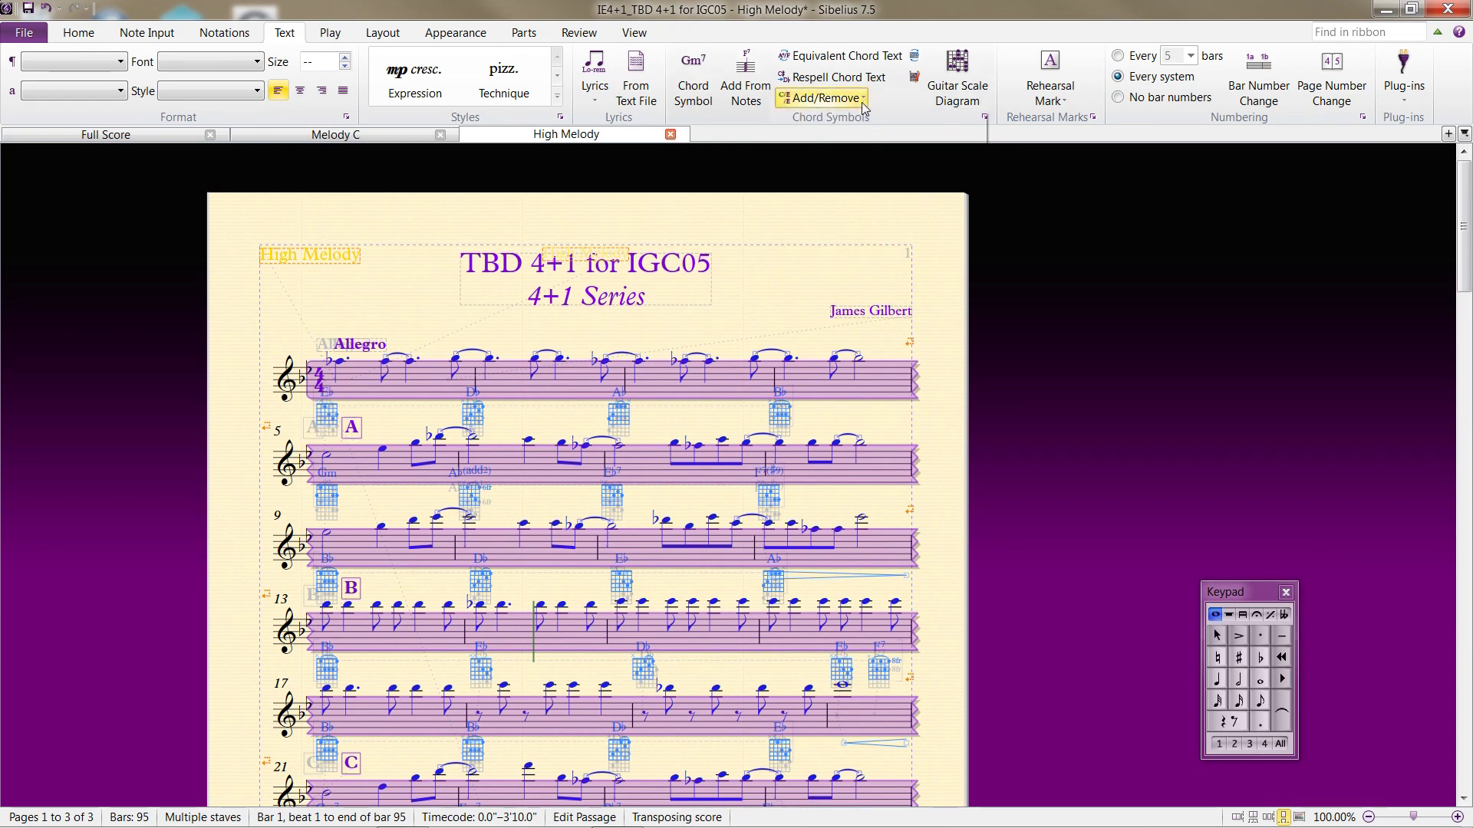
left_click(869, 160)
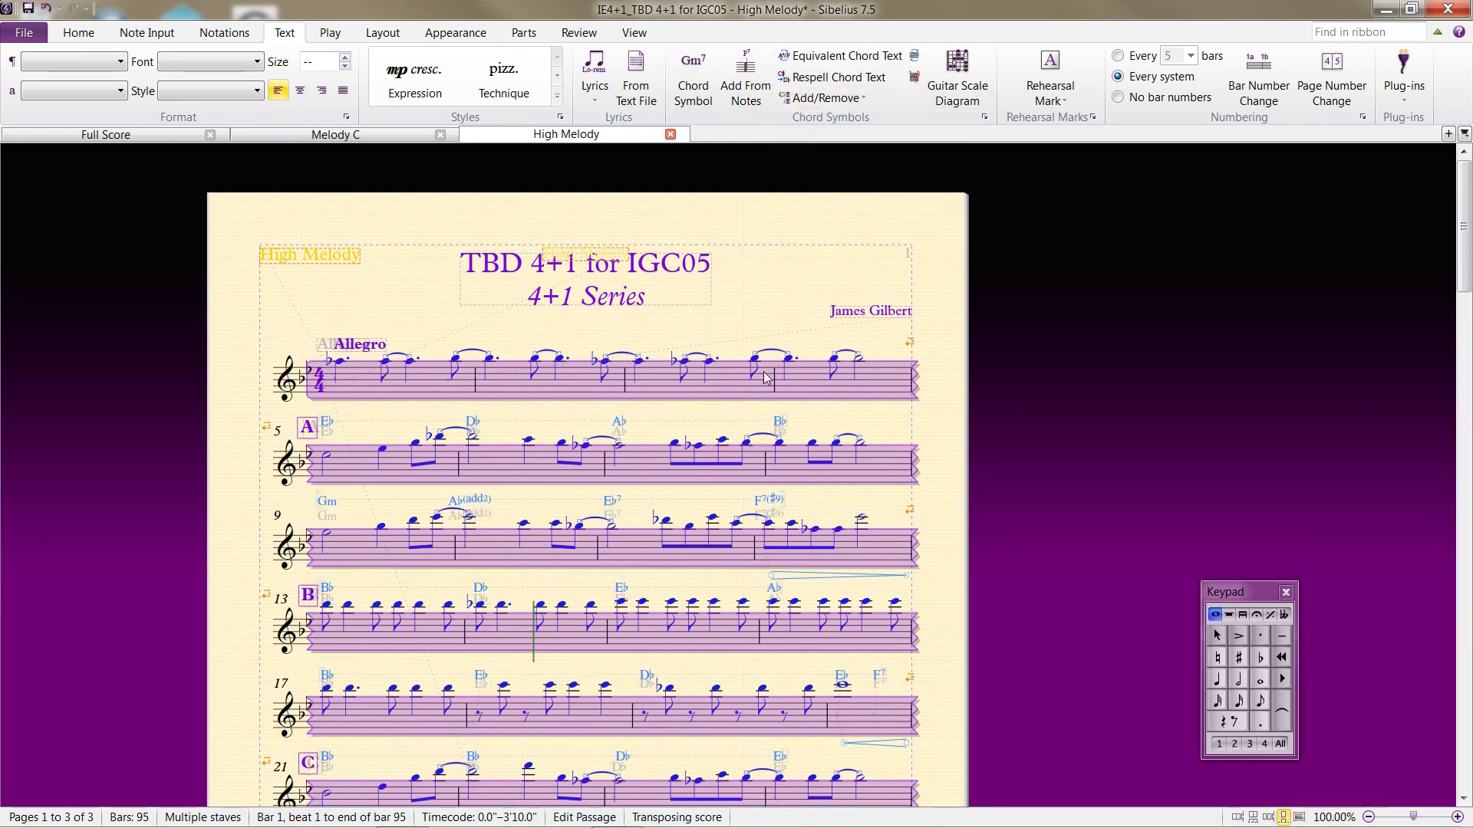
key("Escape")
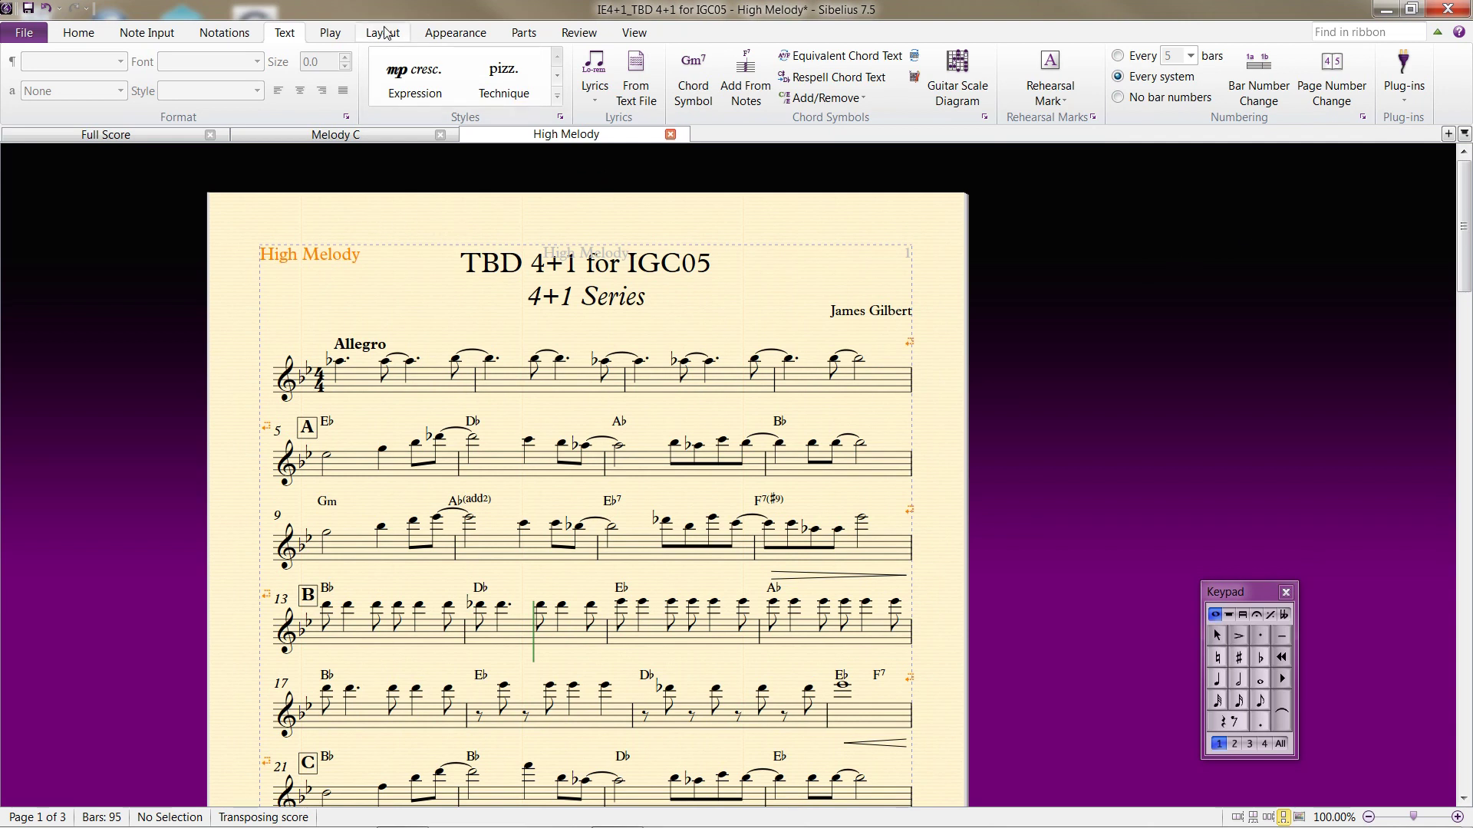
Create a new part containing only the Melody staff.
left_click(524, 32)
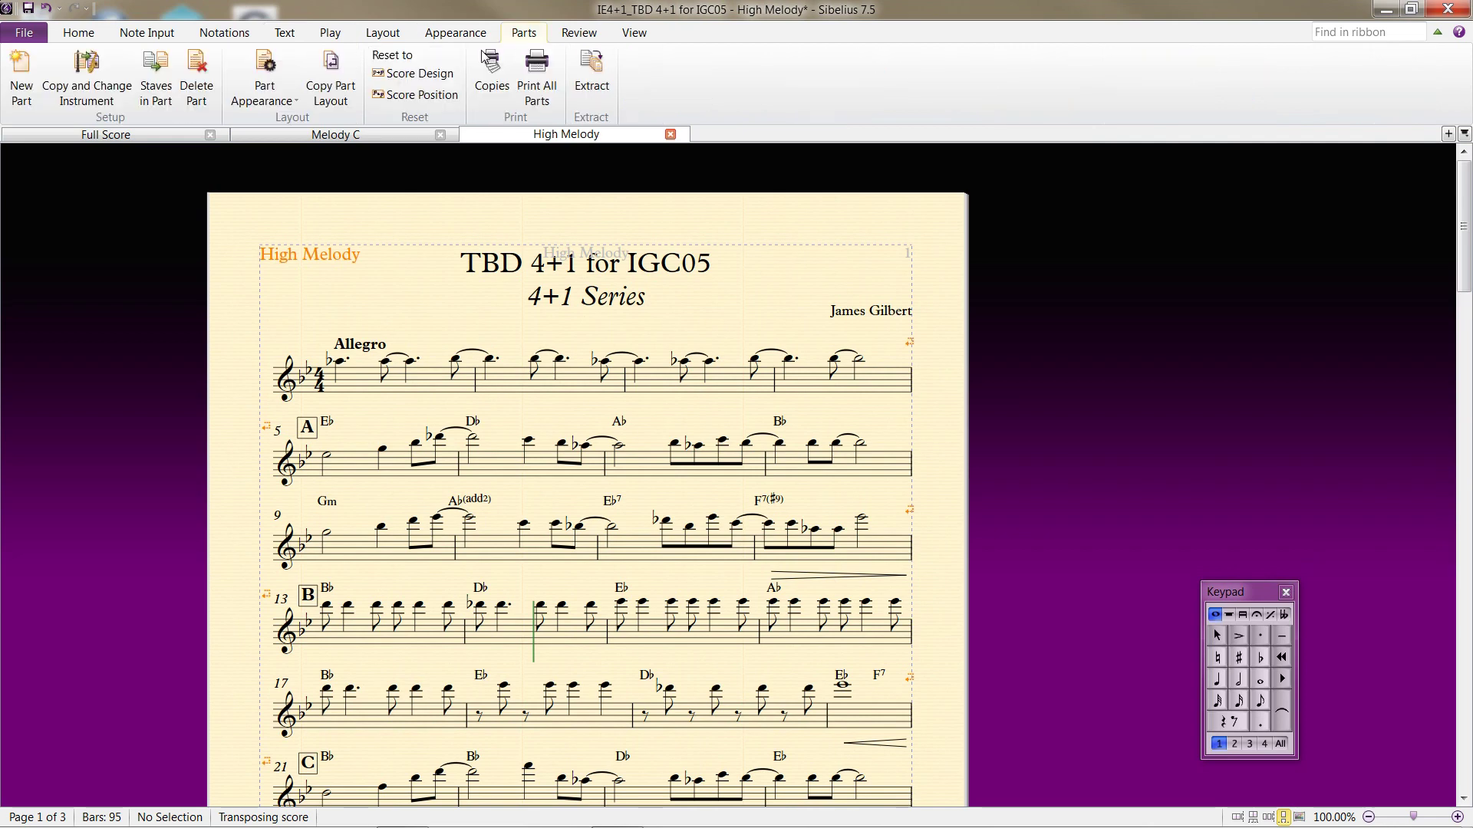
left_click(14, 90)
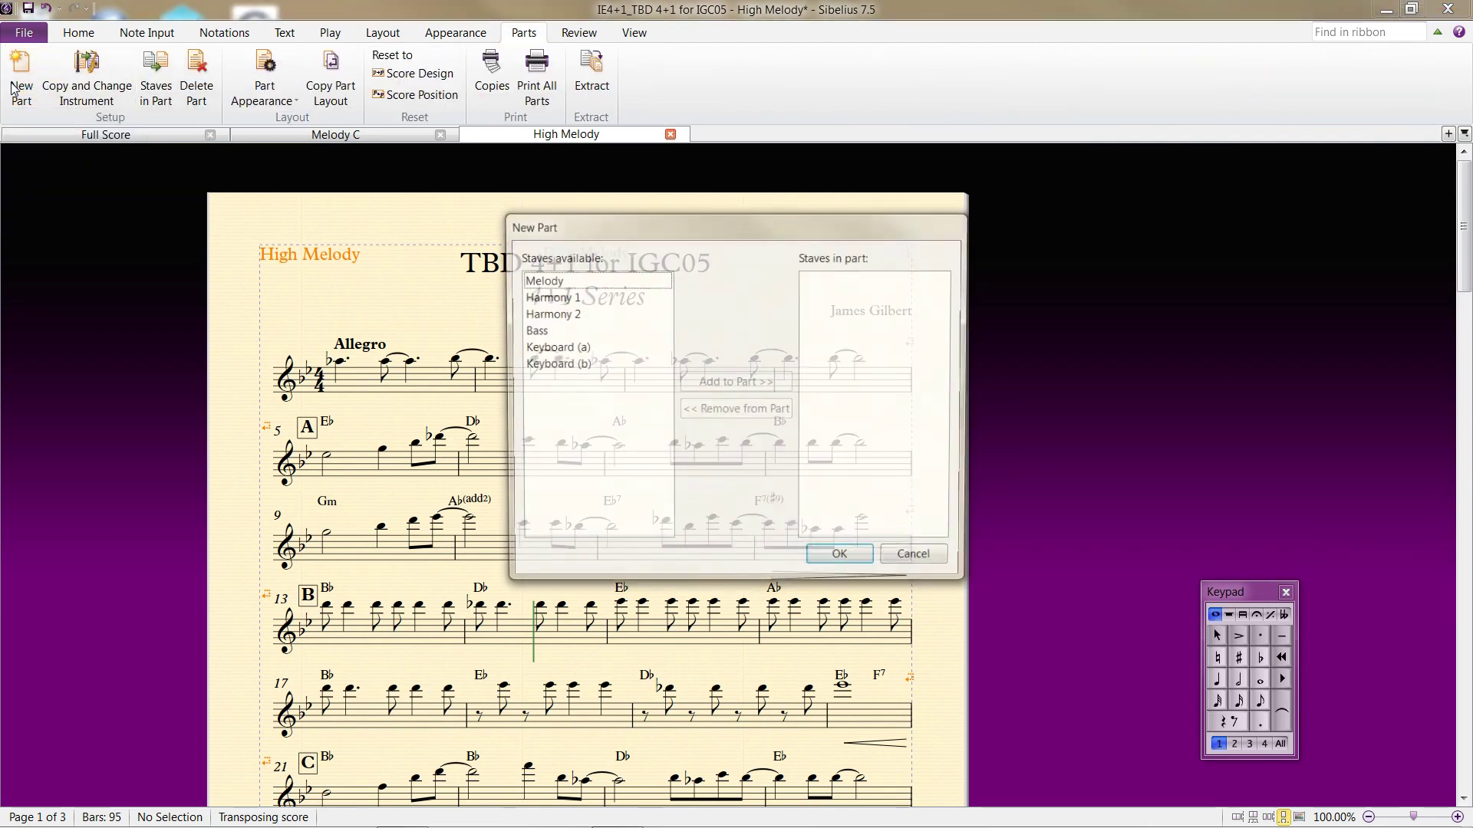
left_click(546, 284)
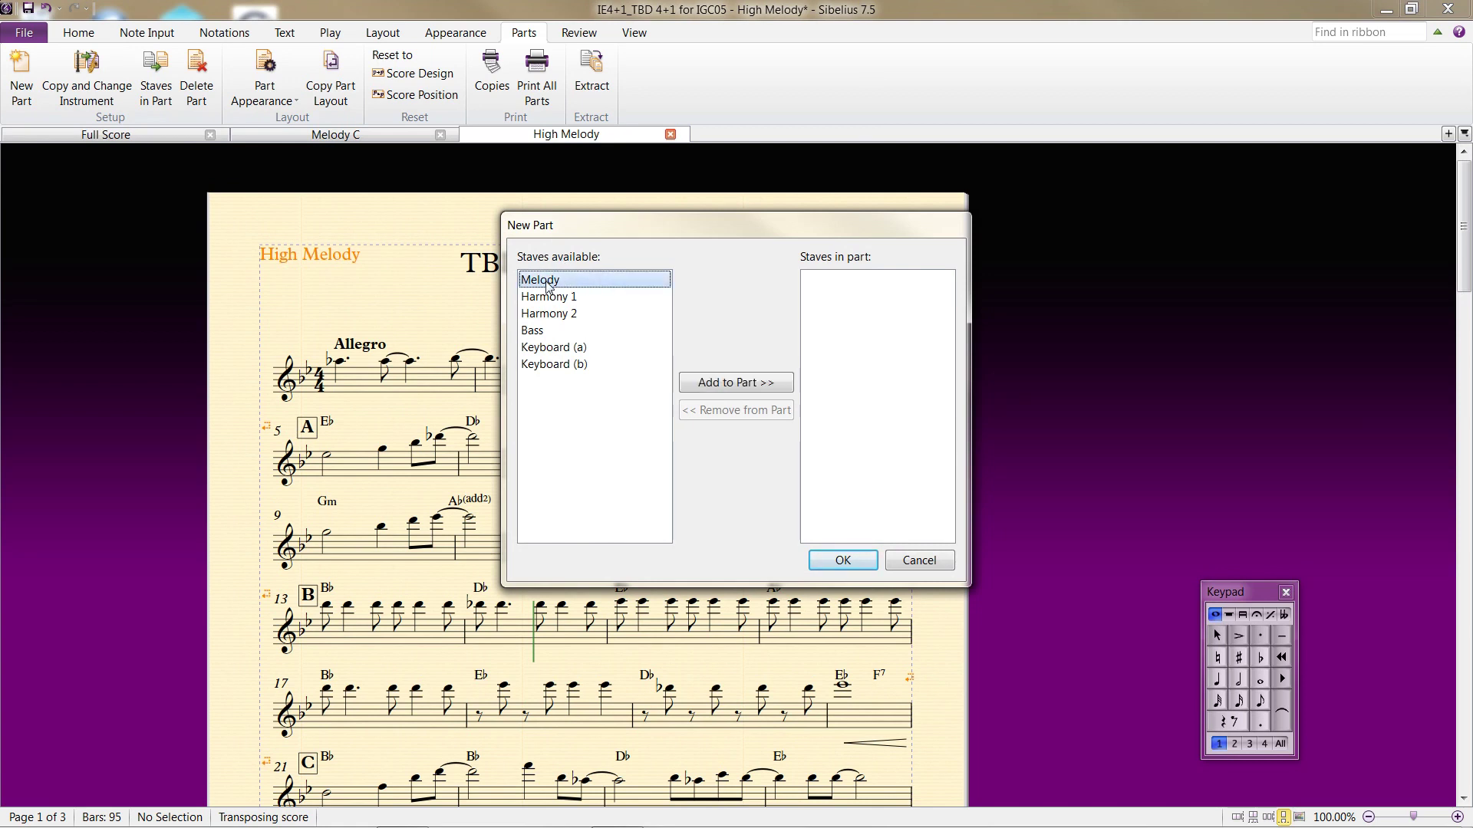
left_click(732, 383)
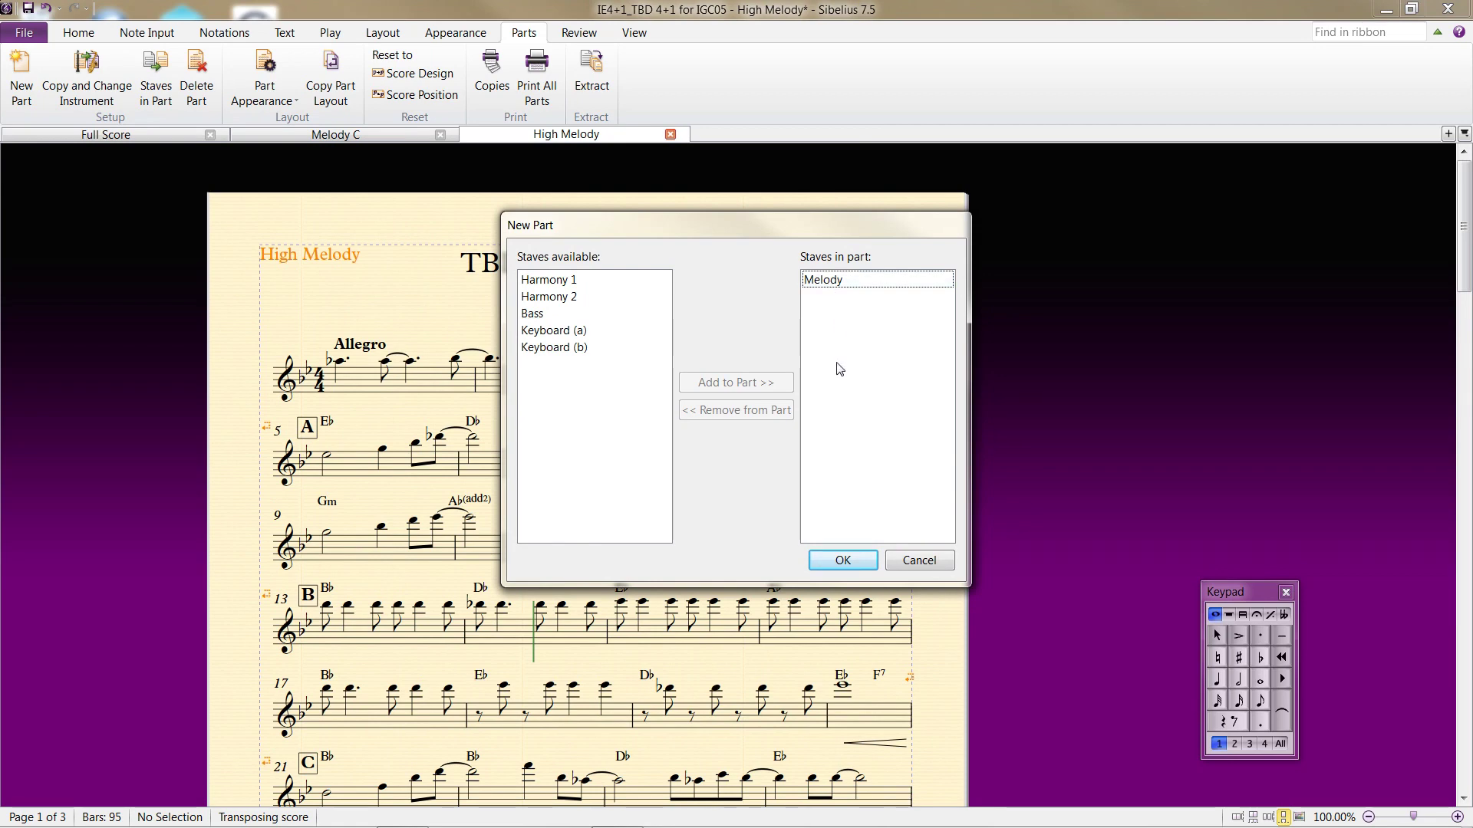
left_click(833, 561)
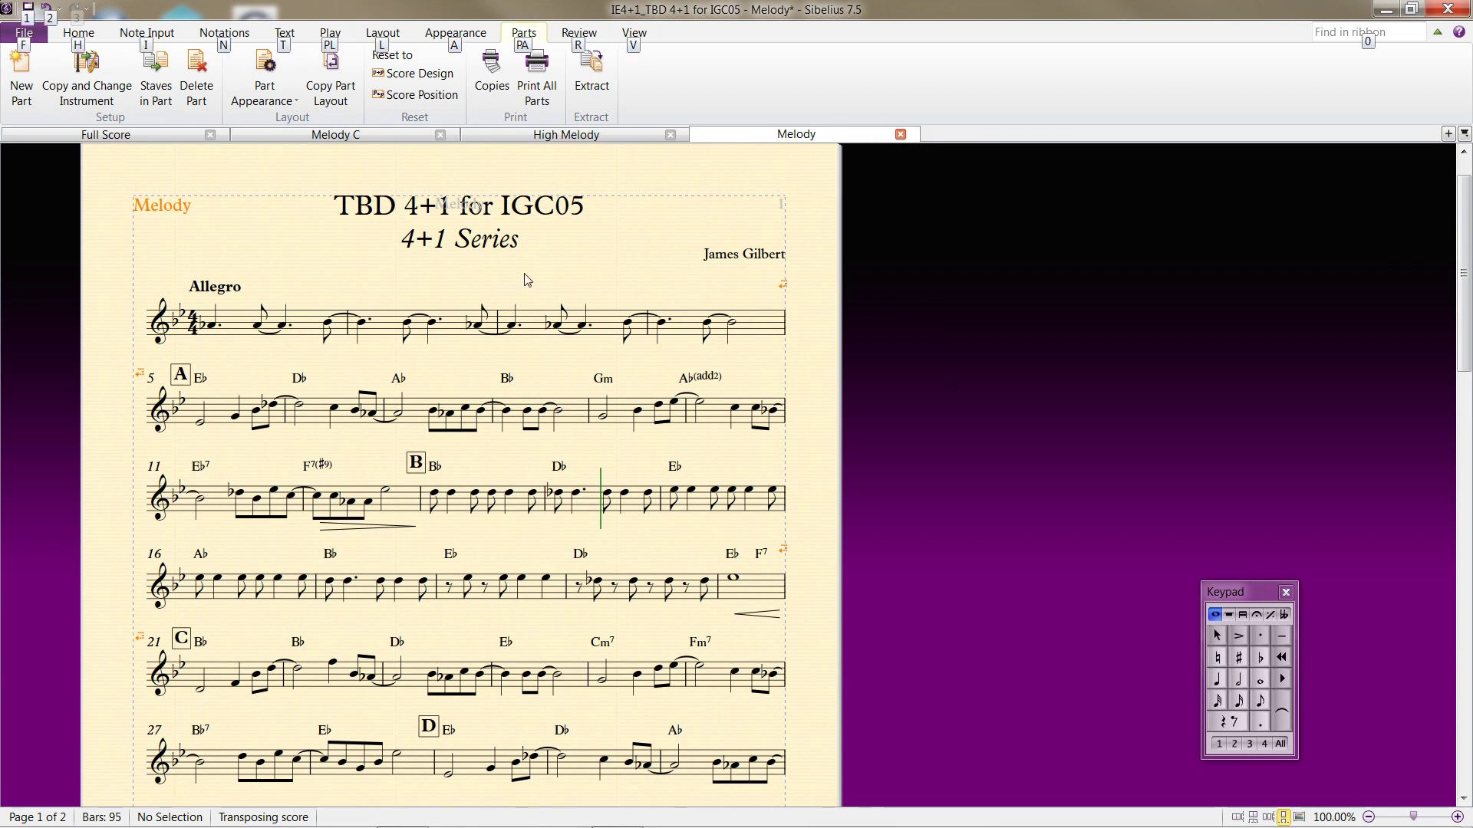
Rename the newly created Melody part as NEW PART and check its entry in the list of parts.
left_click(24, 34)
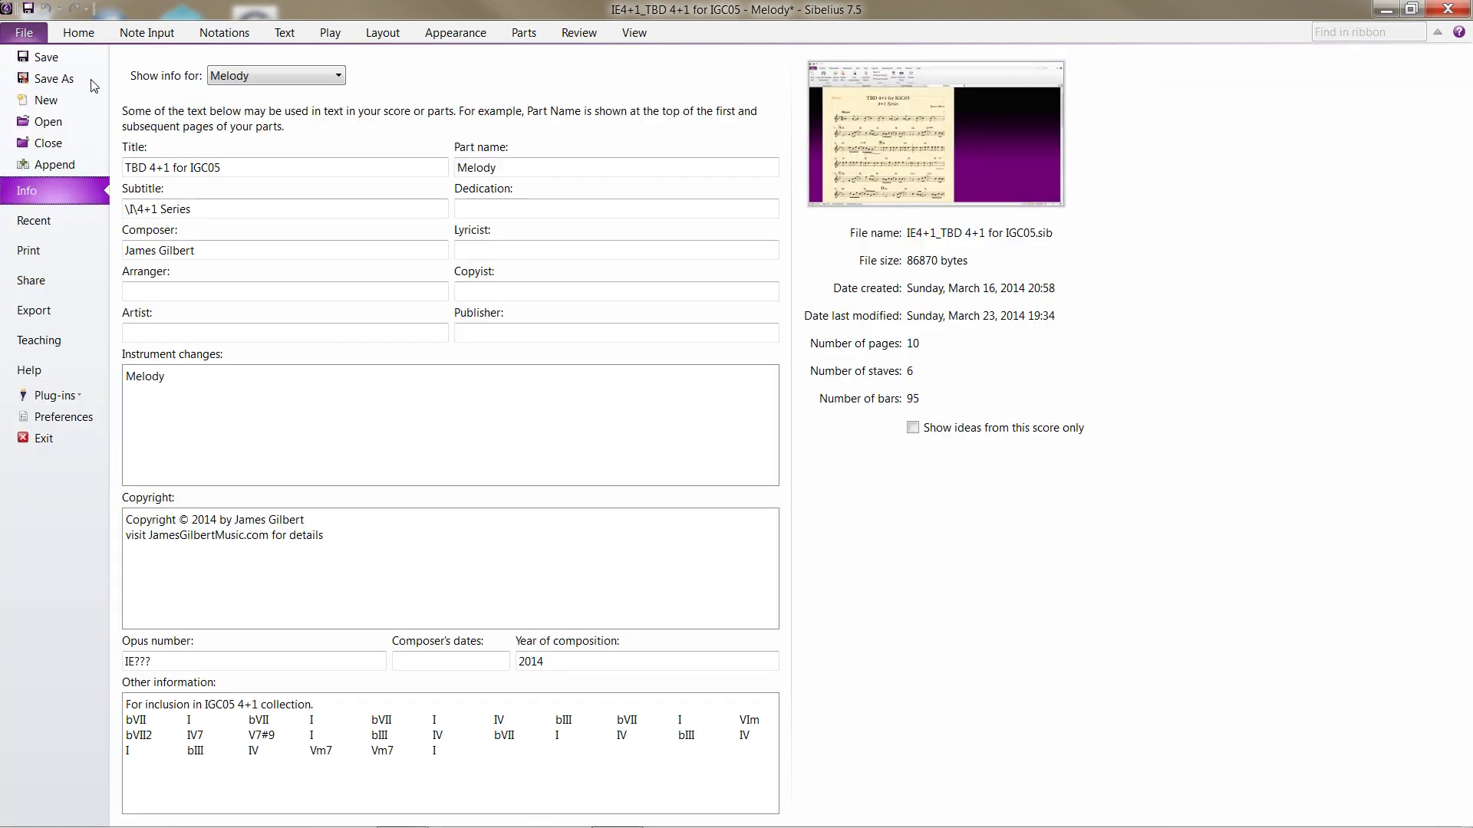
left_click_drag(502, 167, 457, 167)
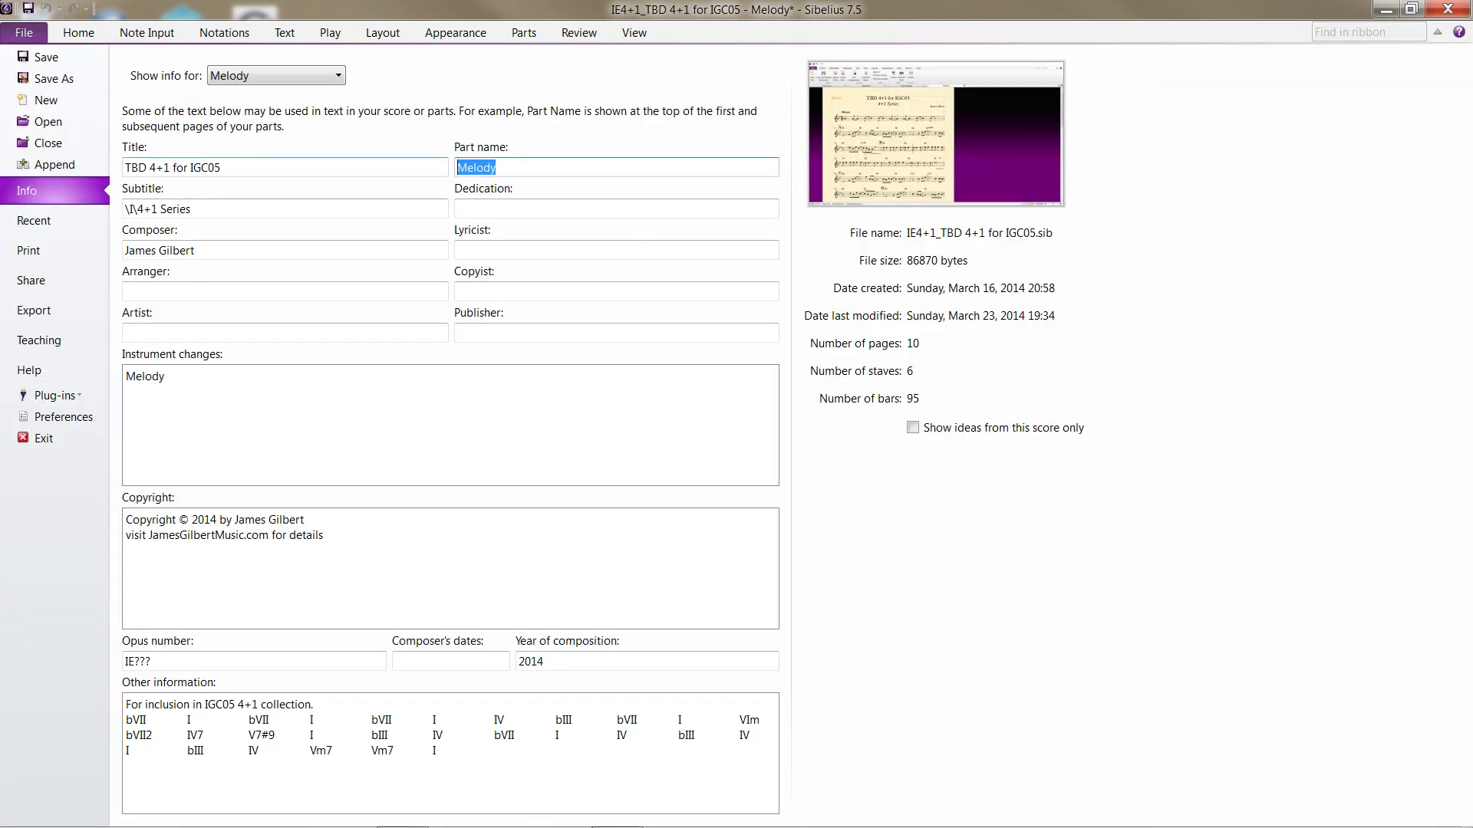
type("NEW PART")
key("Escape")
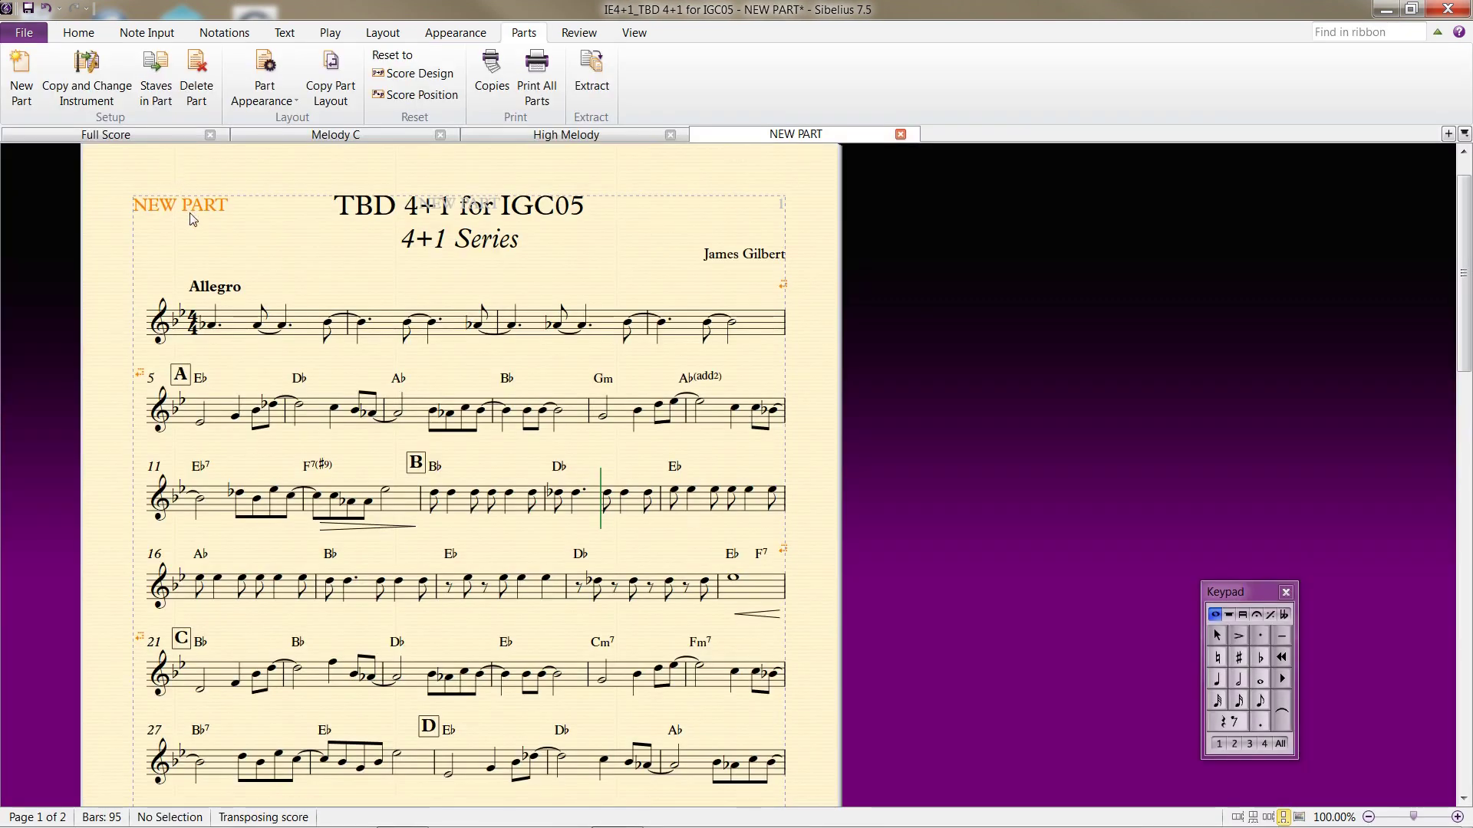
left_click(1448, 134)
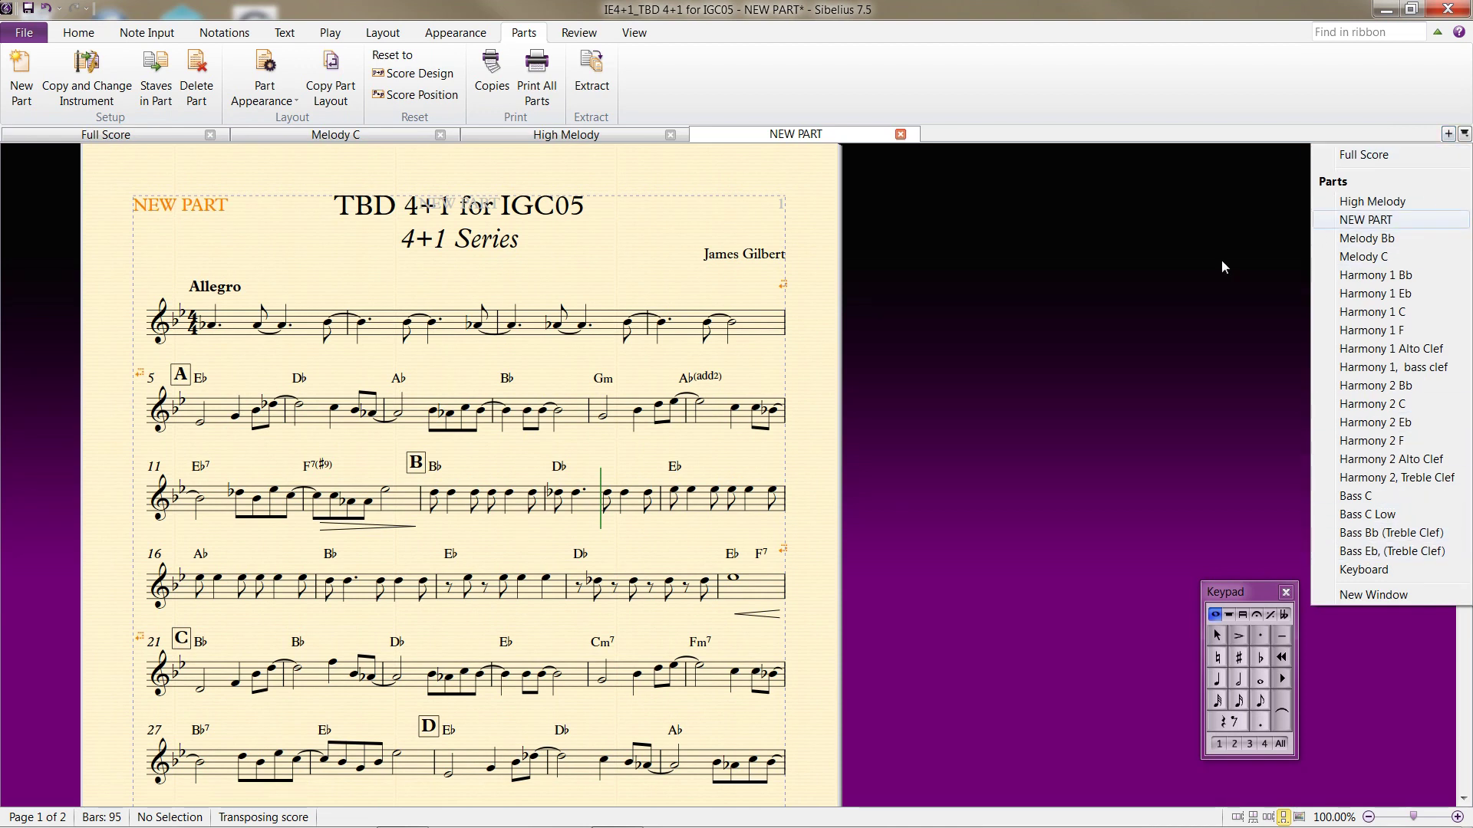
left_click(577, 237)
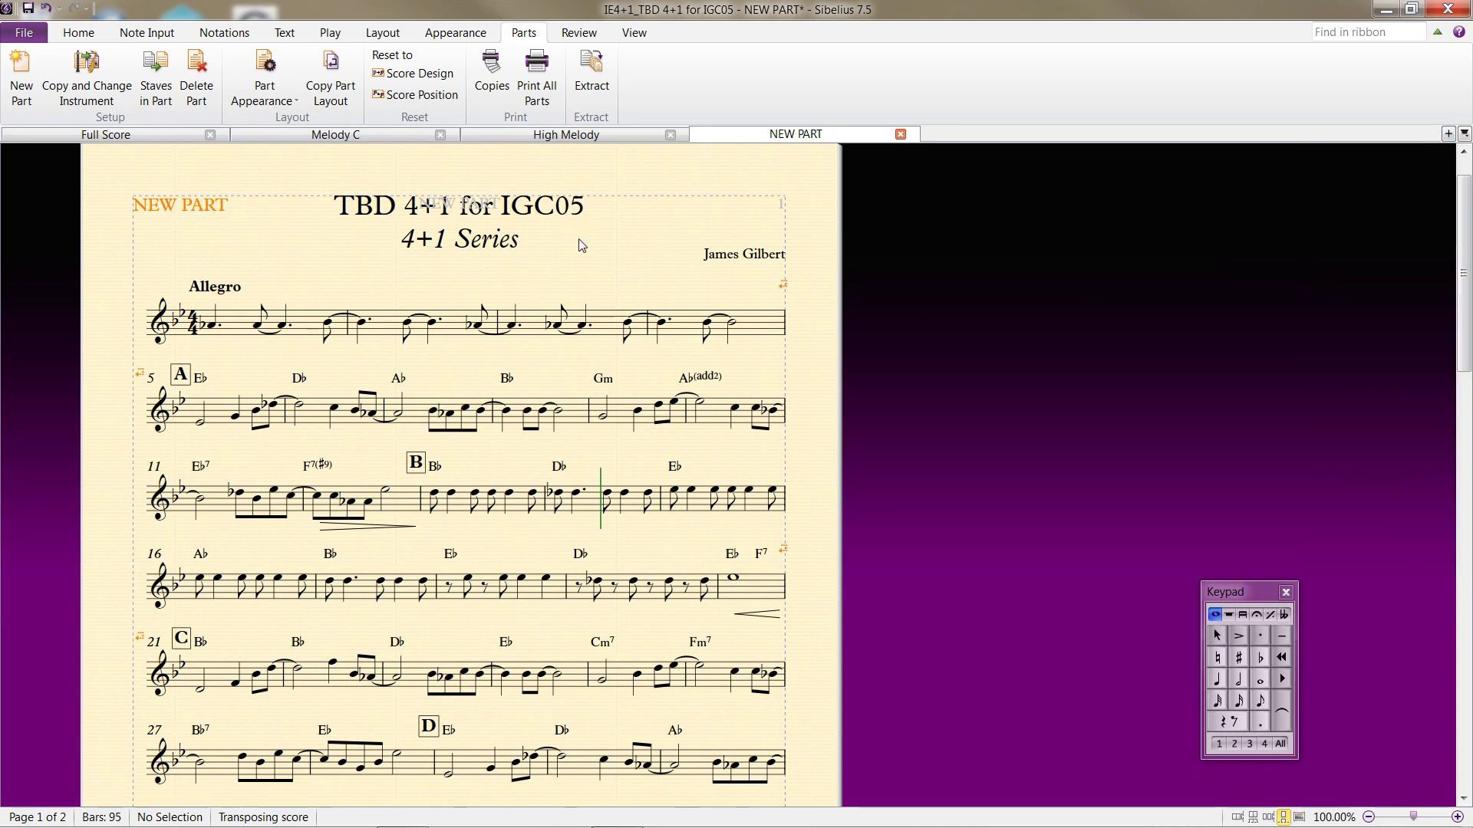
left_click(577, 237)
left_click(240, 323)
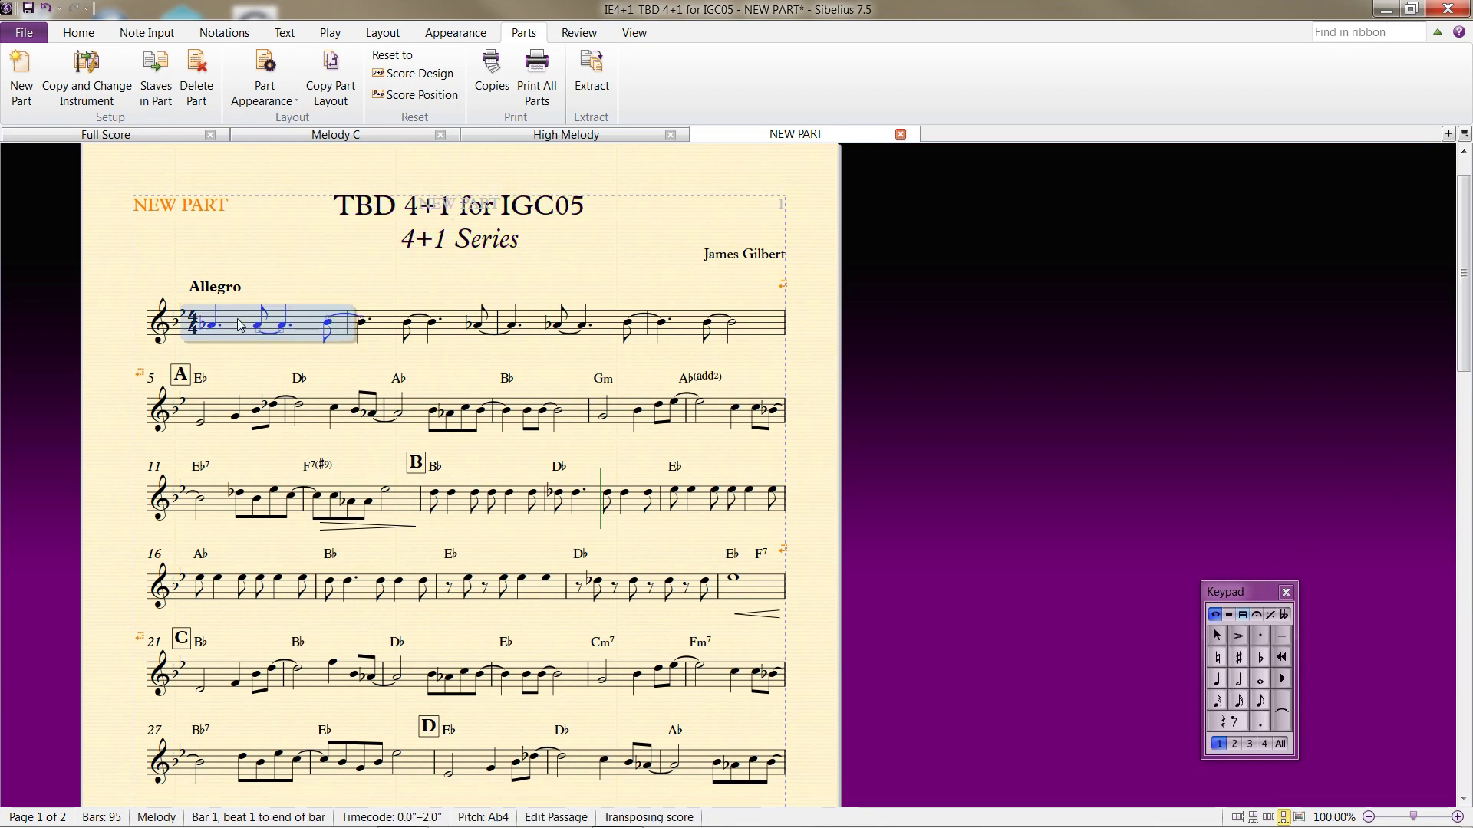
key("ctrl+a")
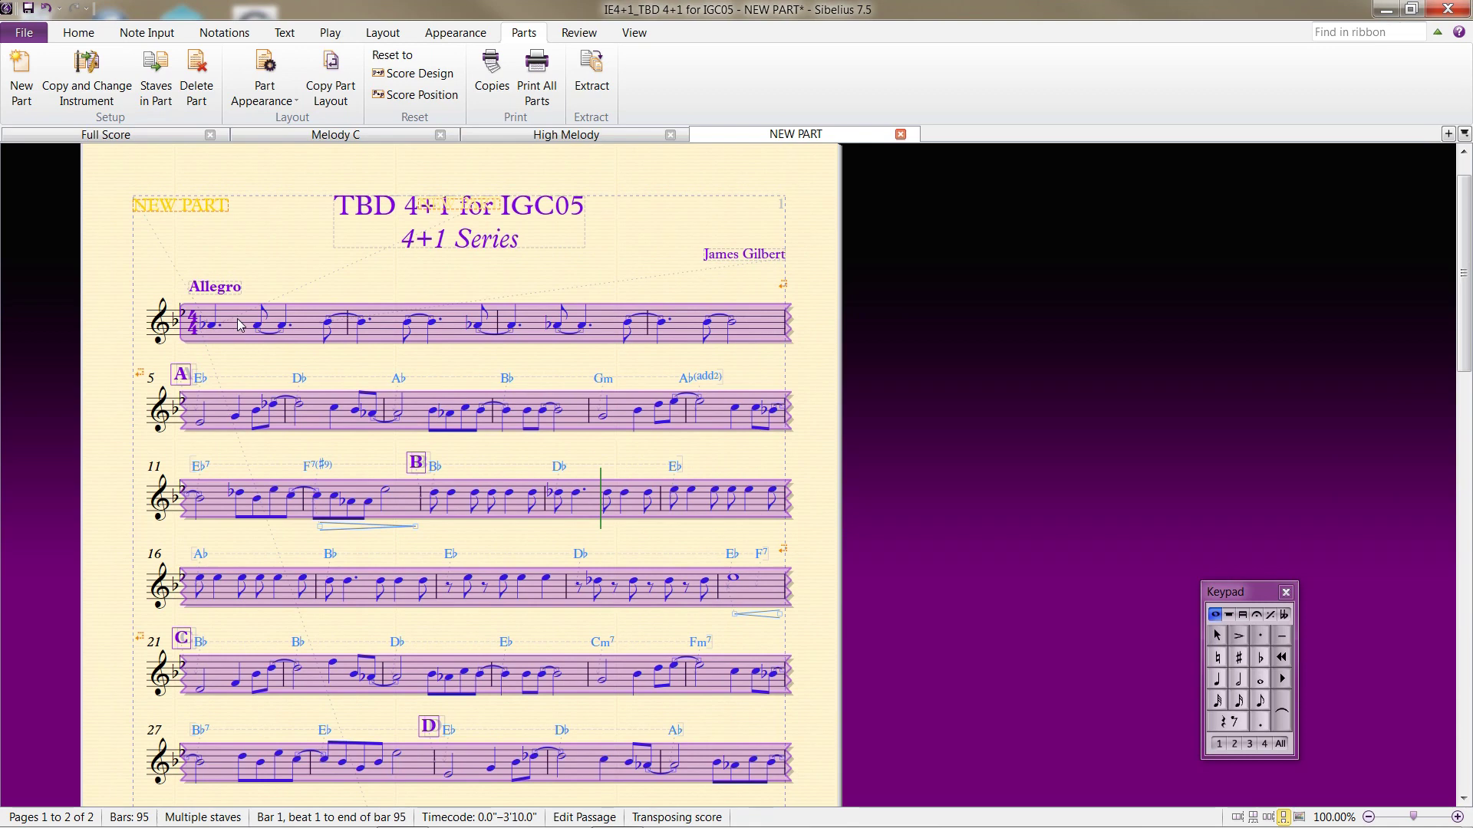
key("ctrl+l")
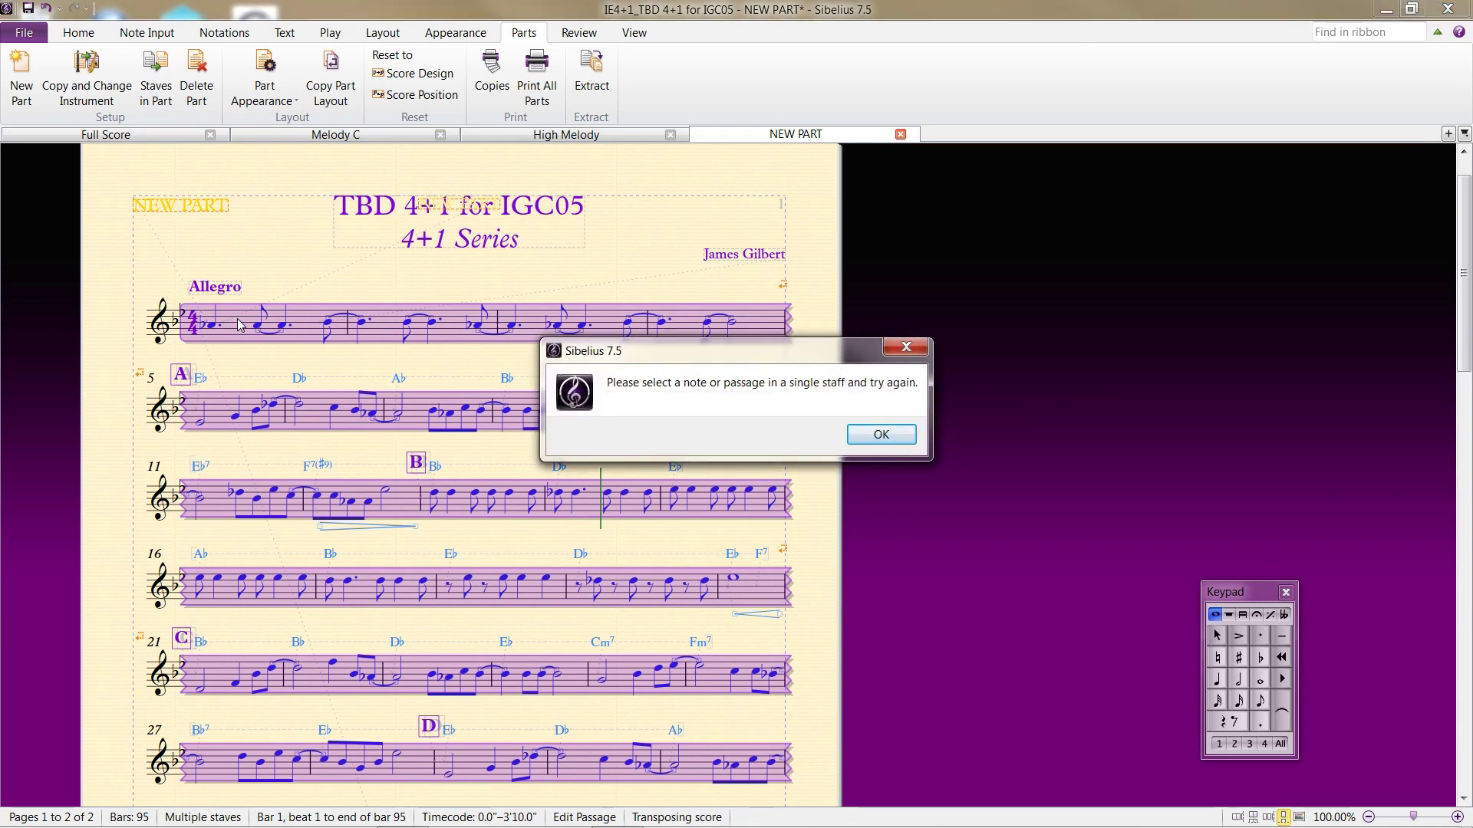
key("Escape")
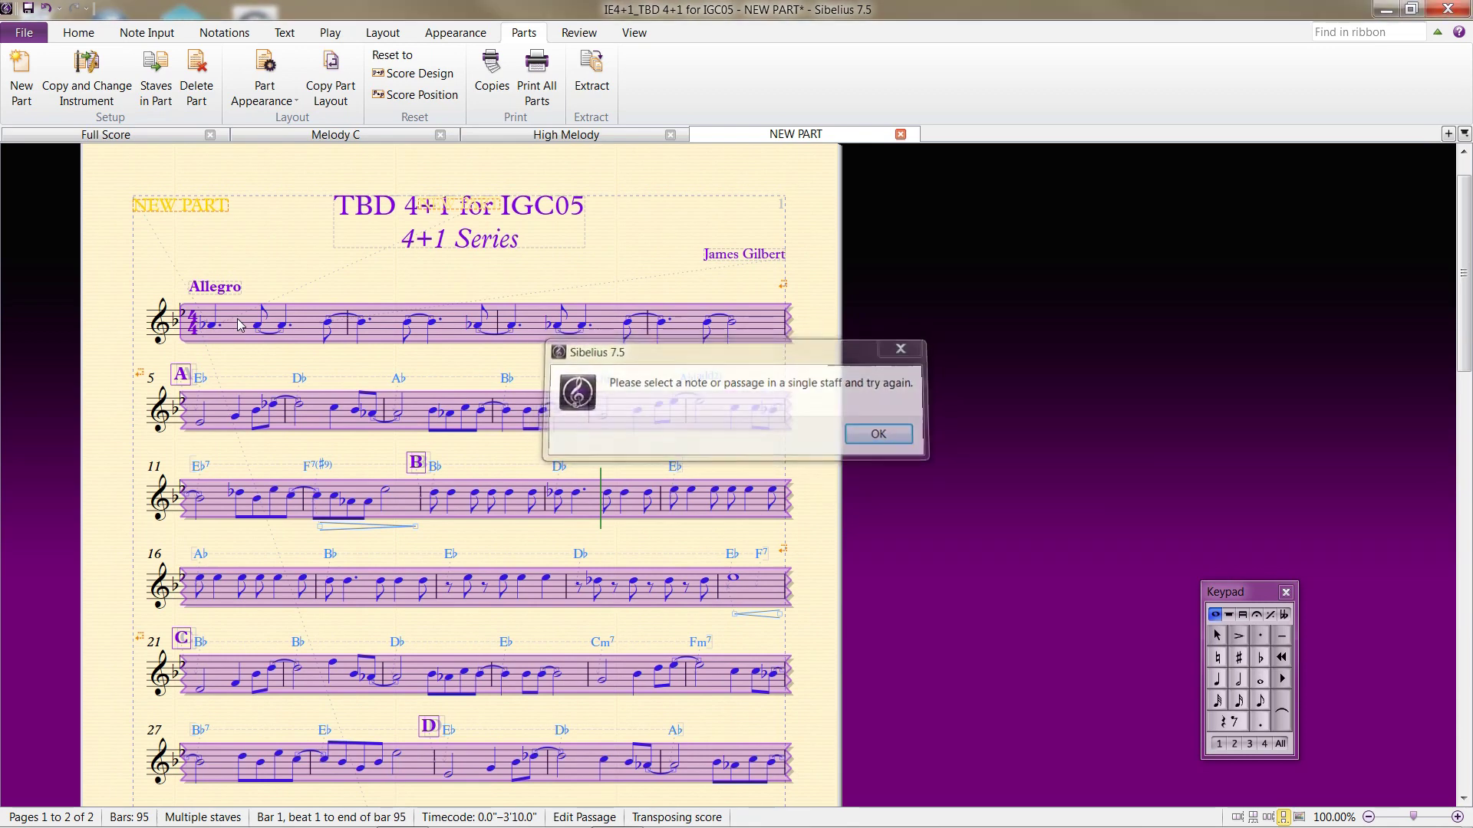
key("Escape")
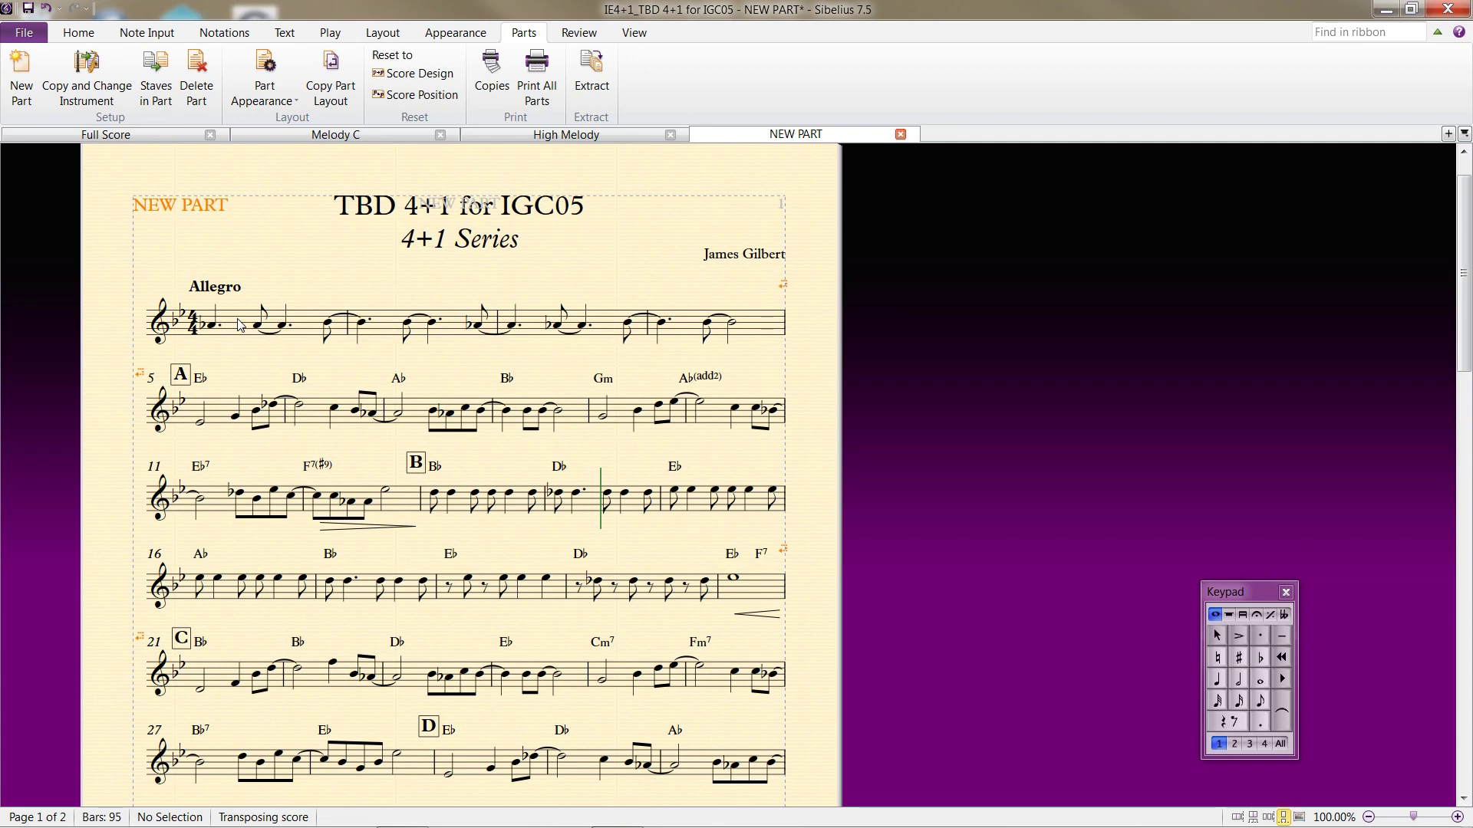
Change the instrument of the entire staff in NEW PART to Acoustic Guitar [notation], with clef and announcement options left on.
triple_click(240, 324)
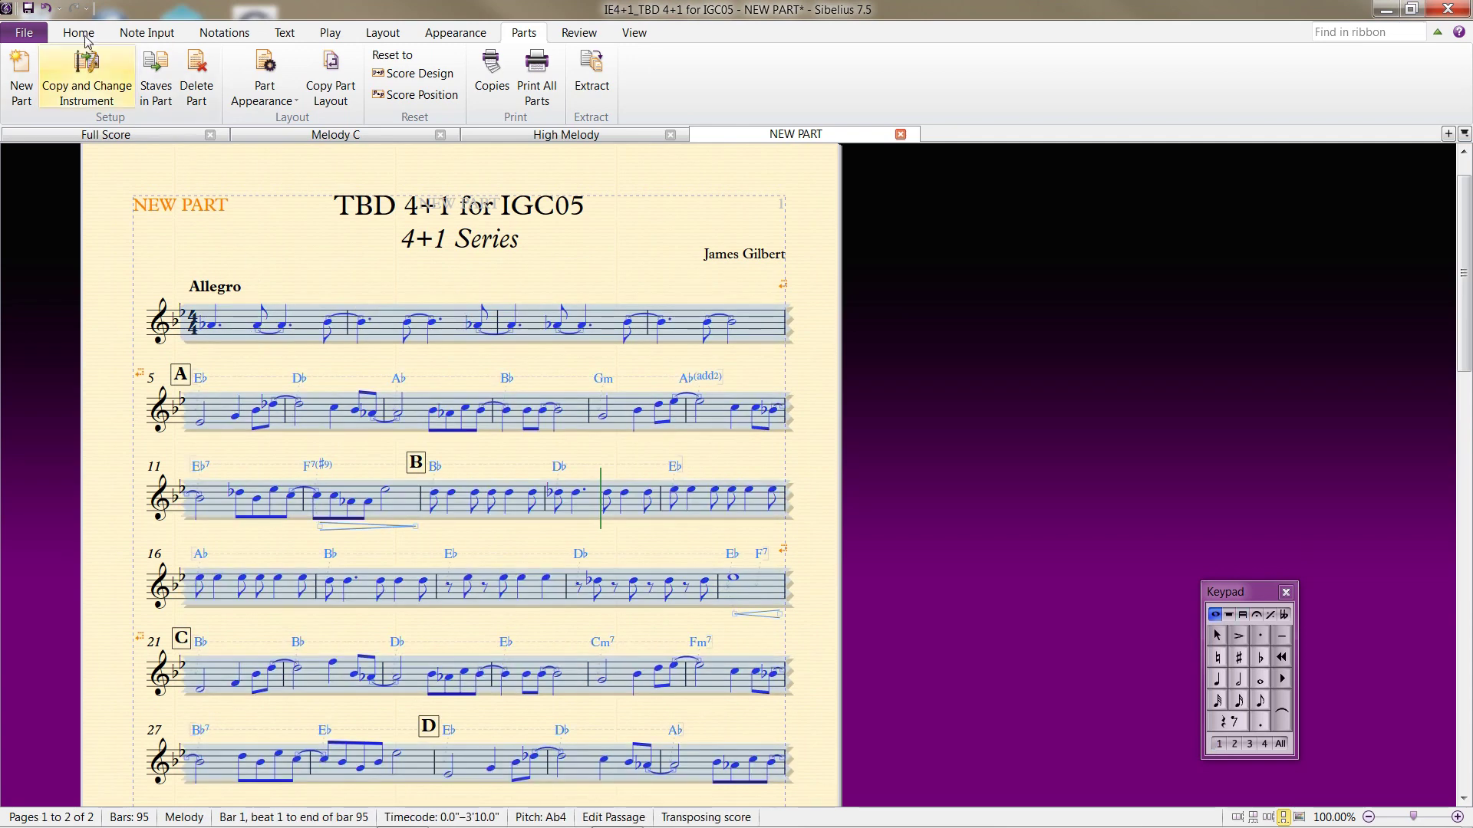
left_click(80, 33)
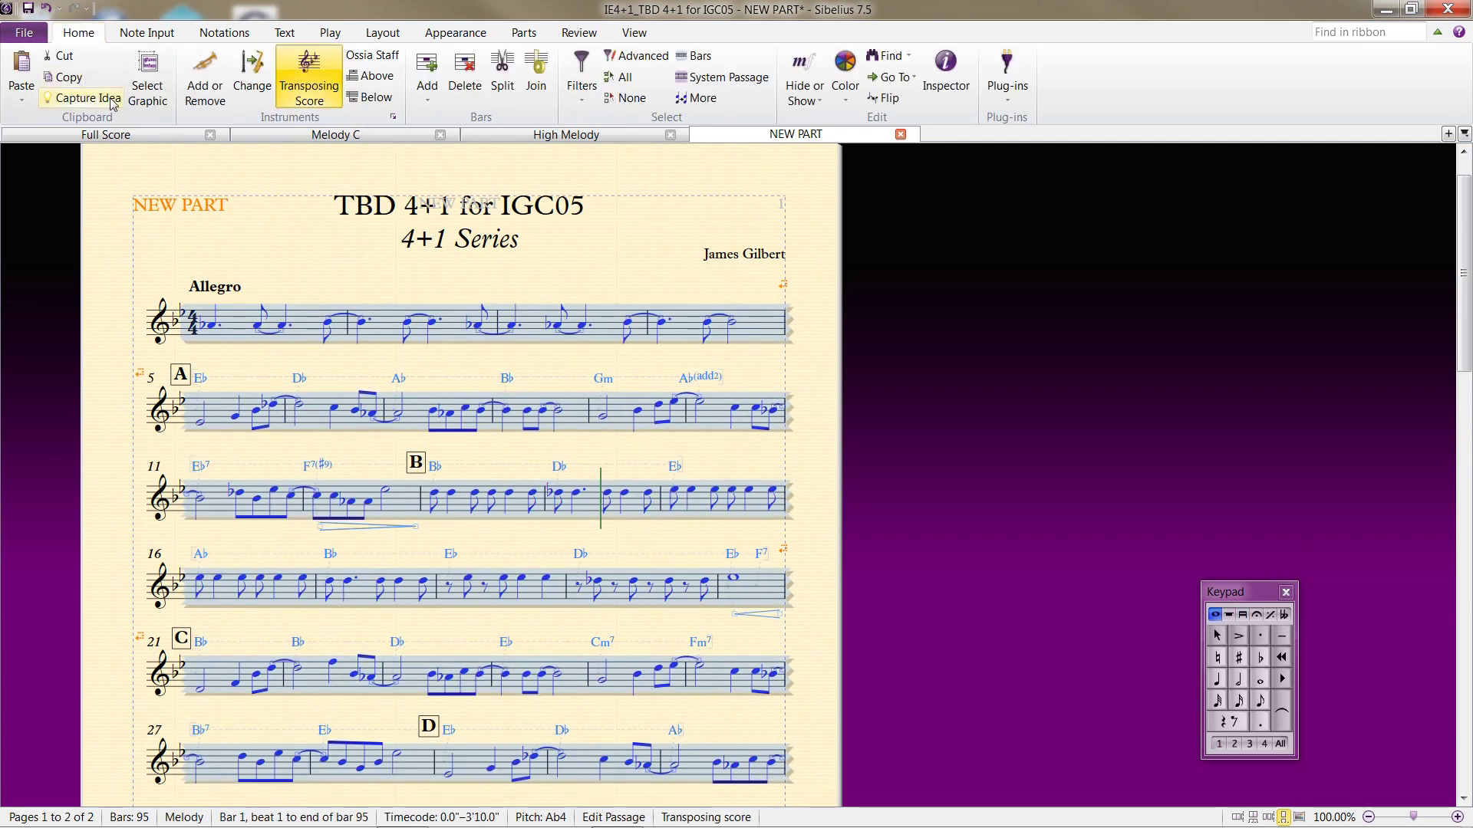
left_click(254, 79)
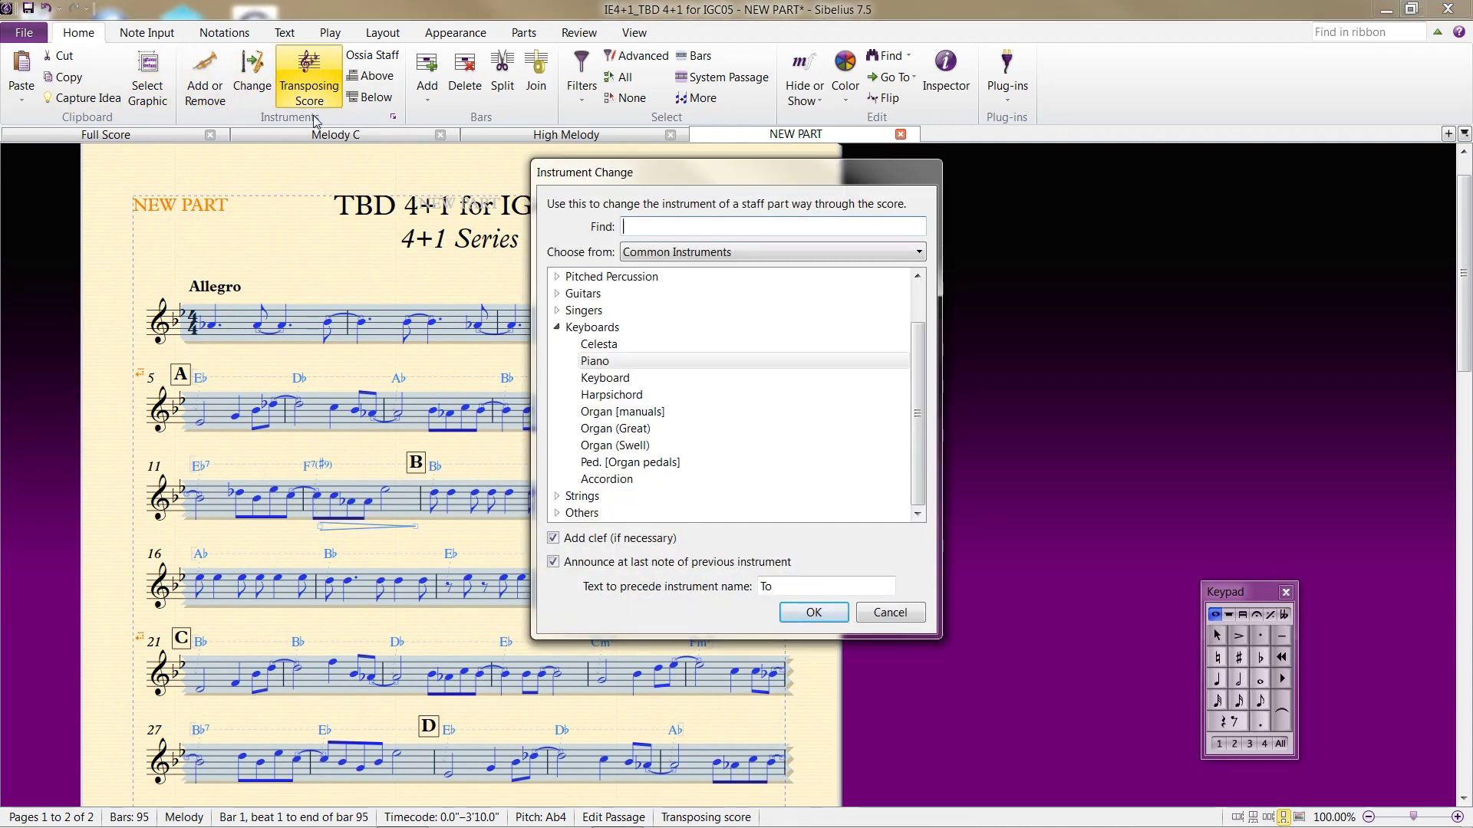
type("Guitar")
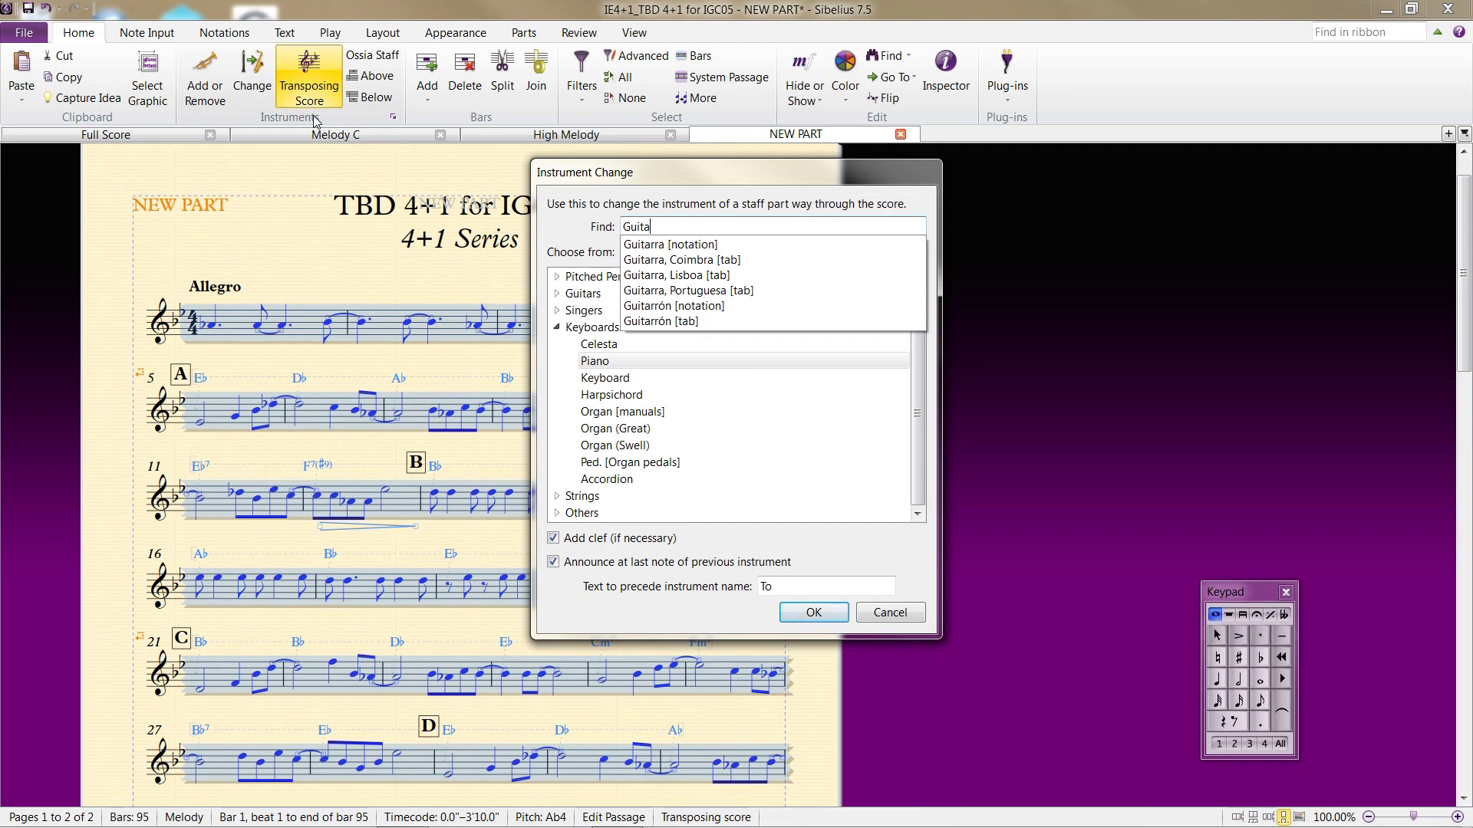
key("BackSpace")
key("BackSpace")
key("BackSpace")
key("BackSpace")
key("BackSpace")
type("Aco")
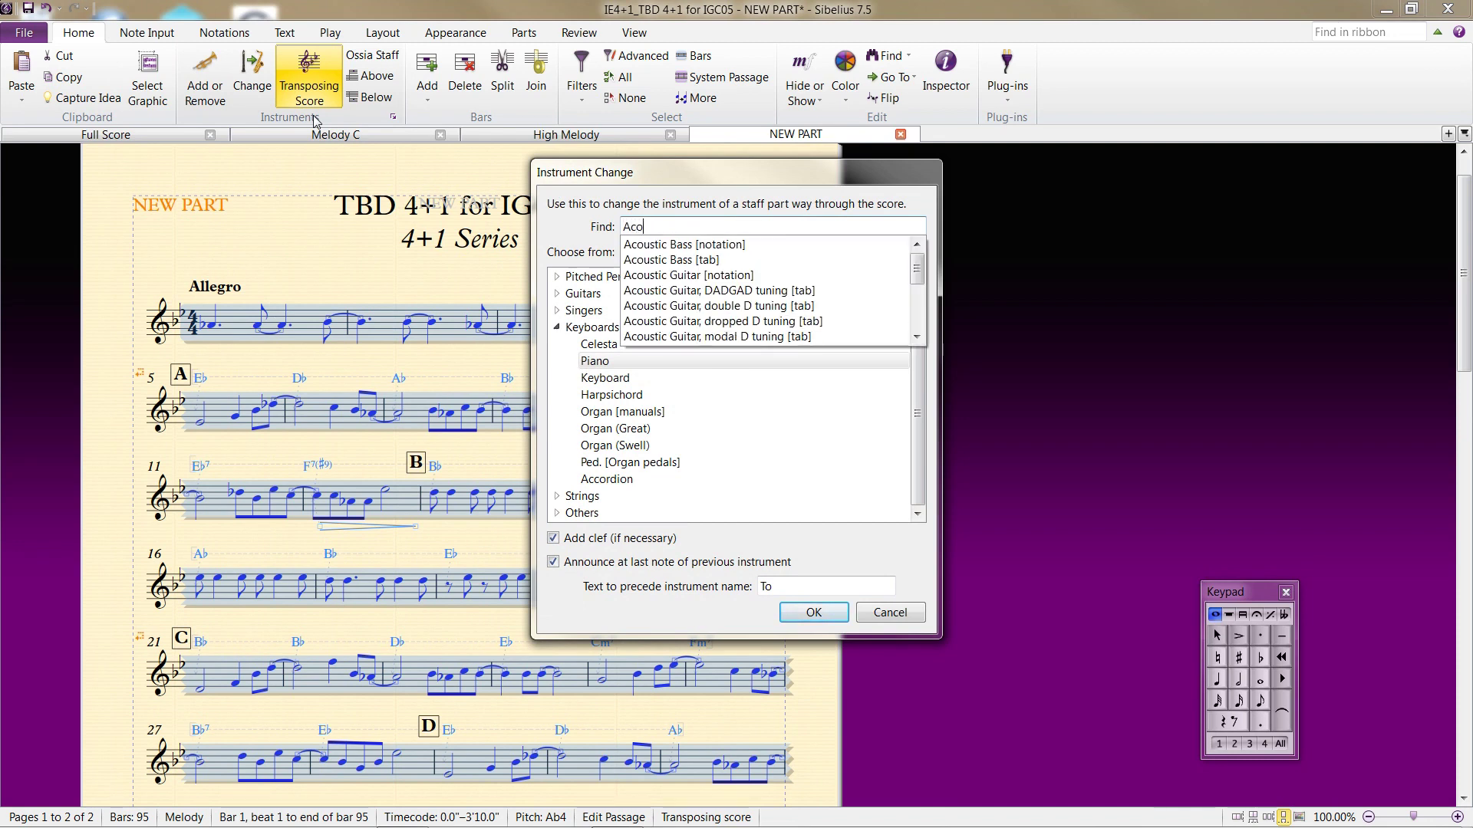
type("ustic gu")
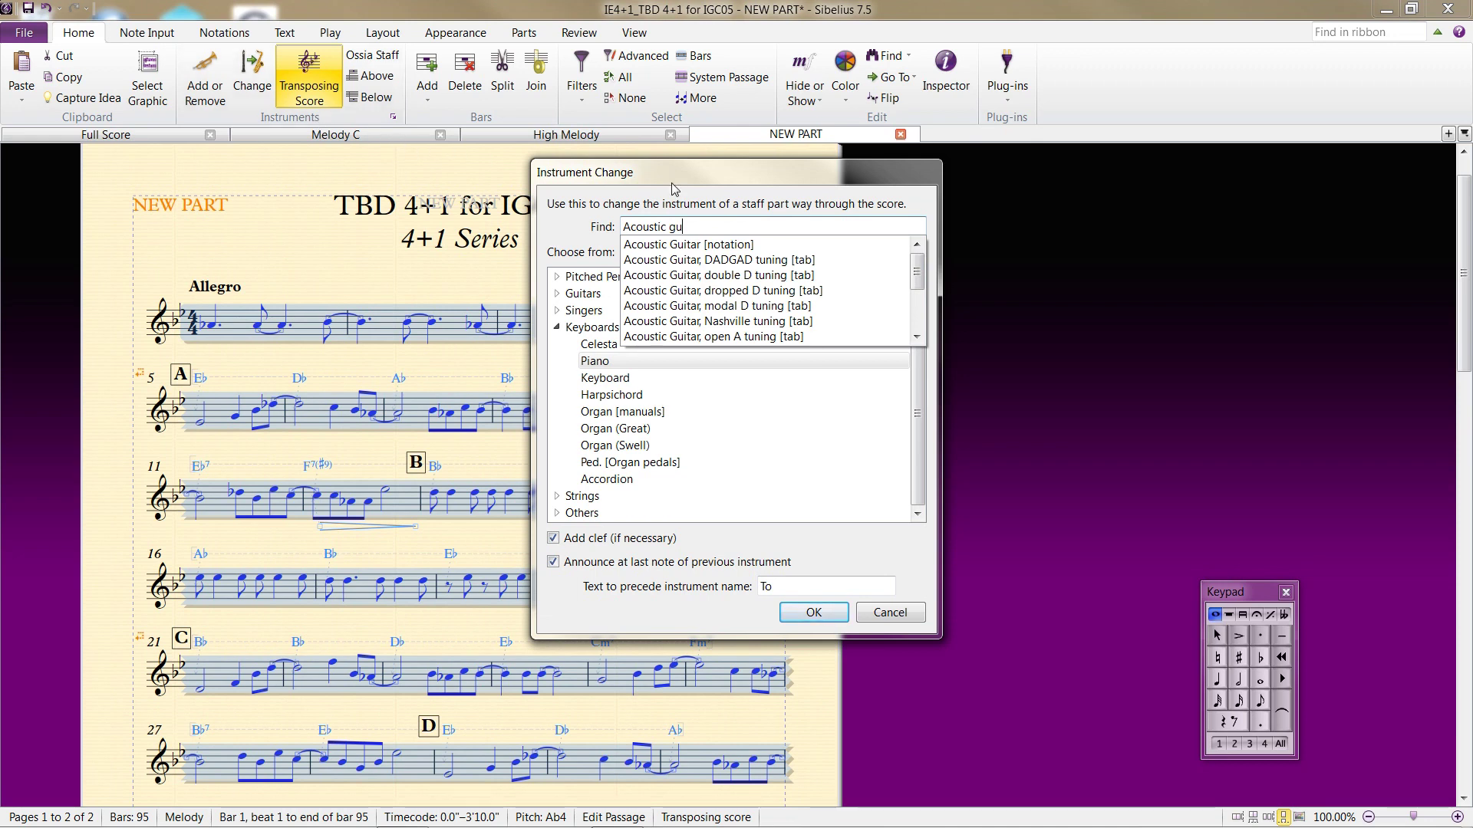
left_click(673, 247)
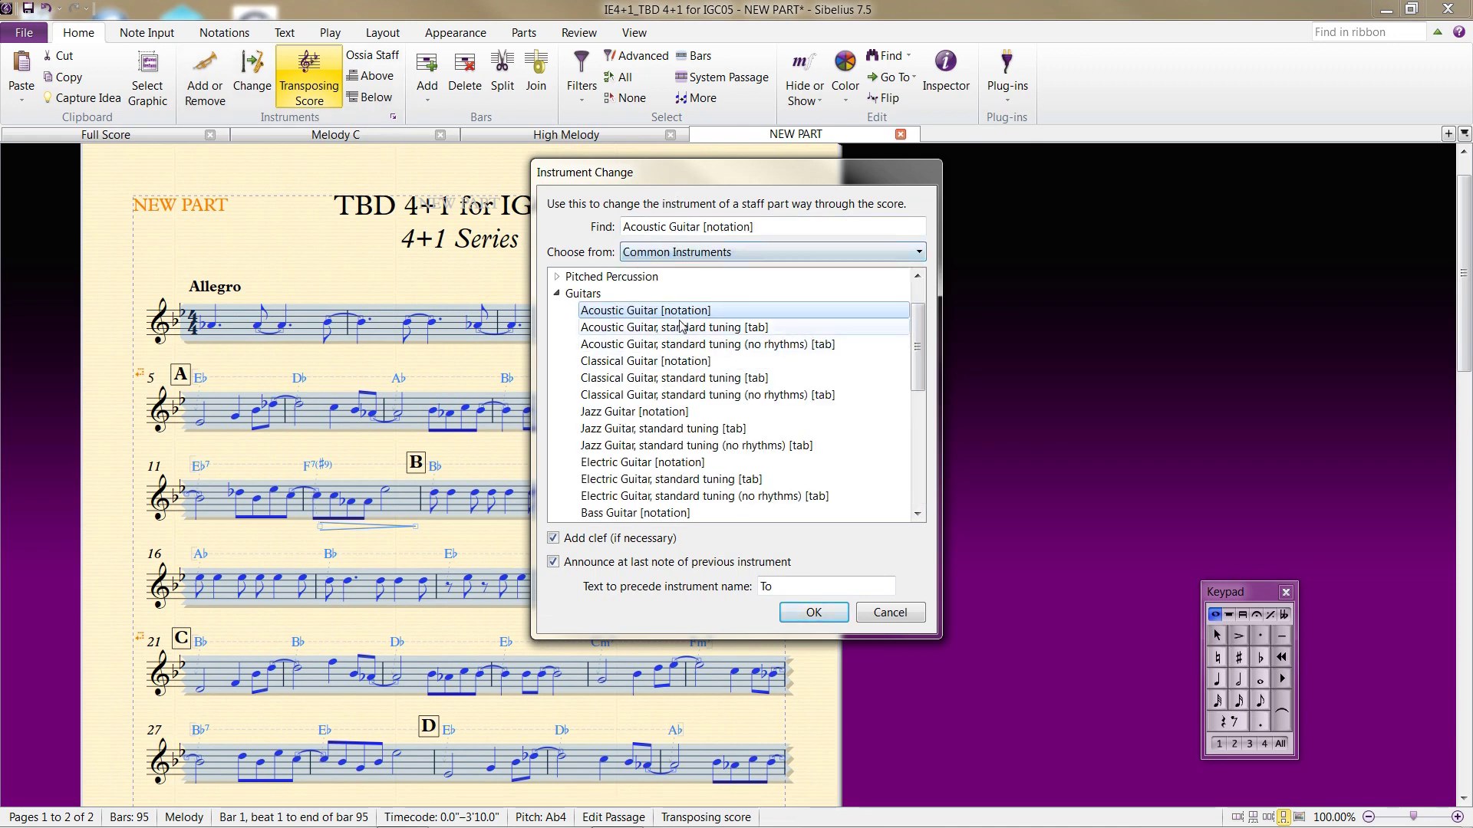
left_click(810, 613)
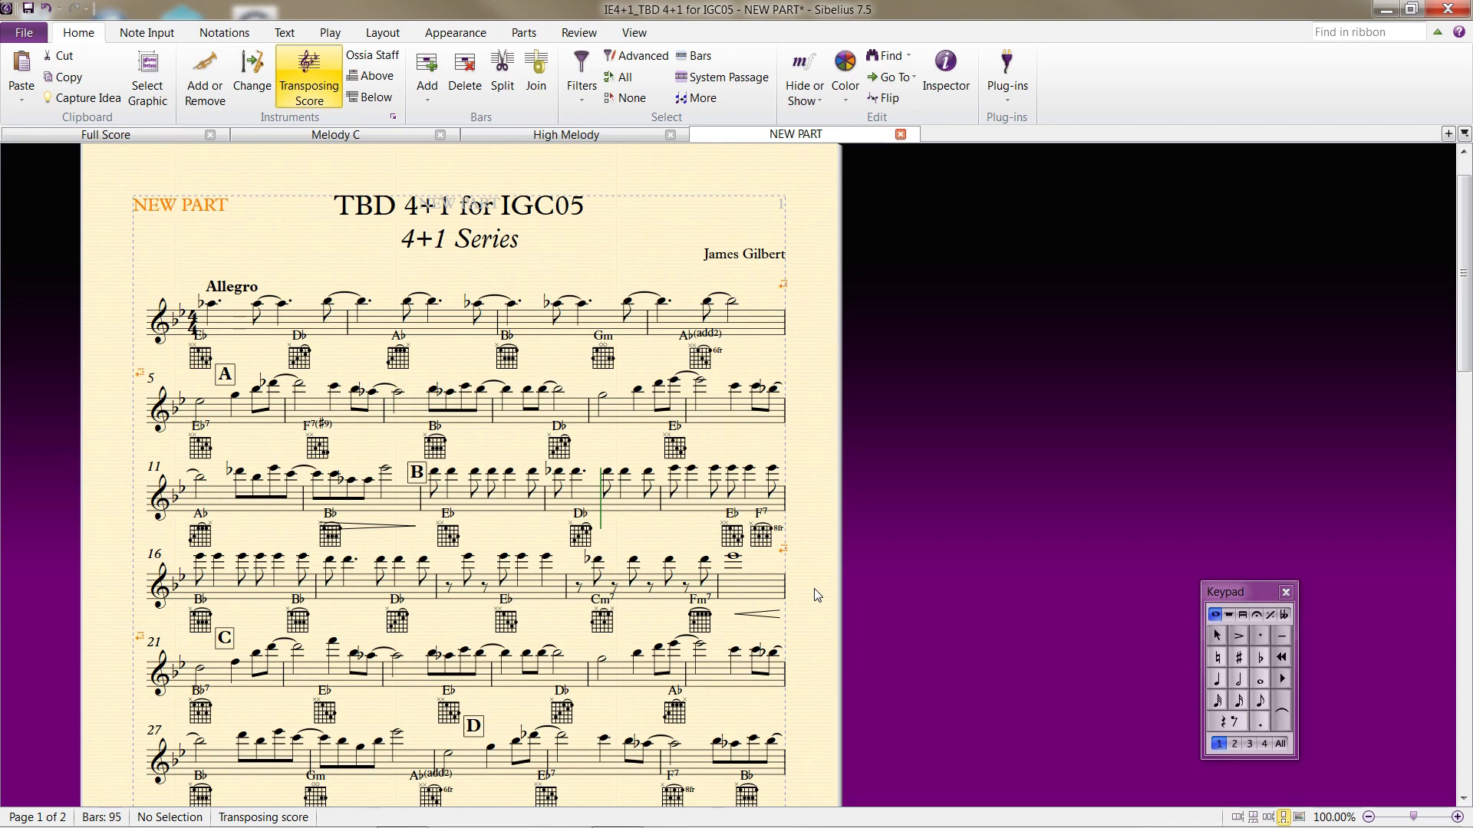
Remove the guitar chord diagrams throughout NEW PART, keeping only the chord text, and clear the selection.
key("ctrl+a")
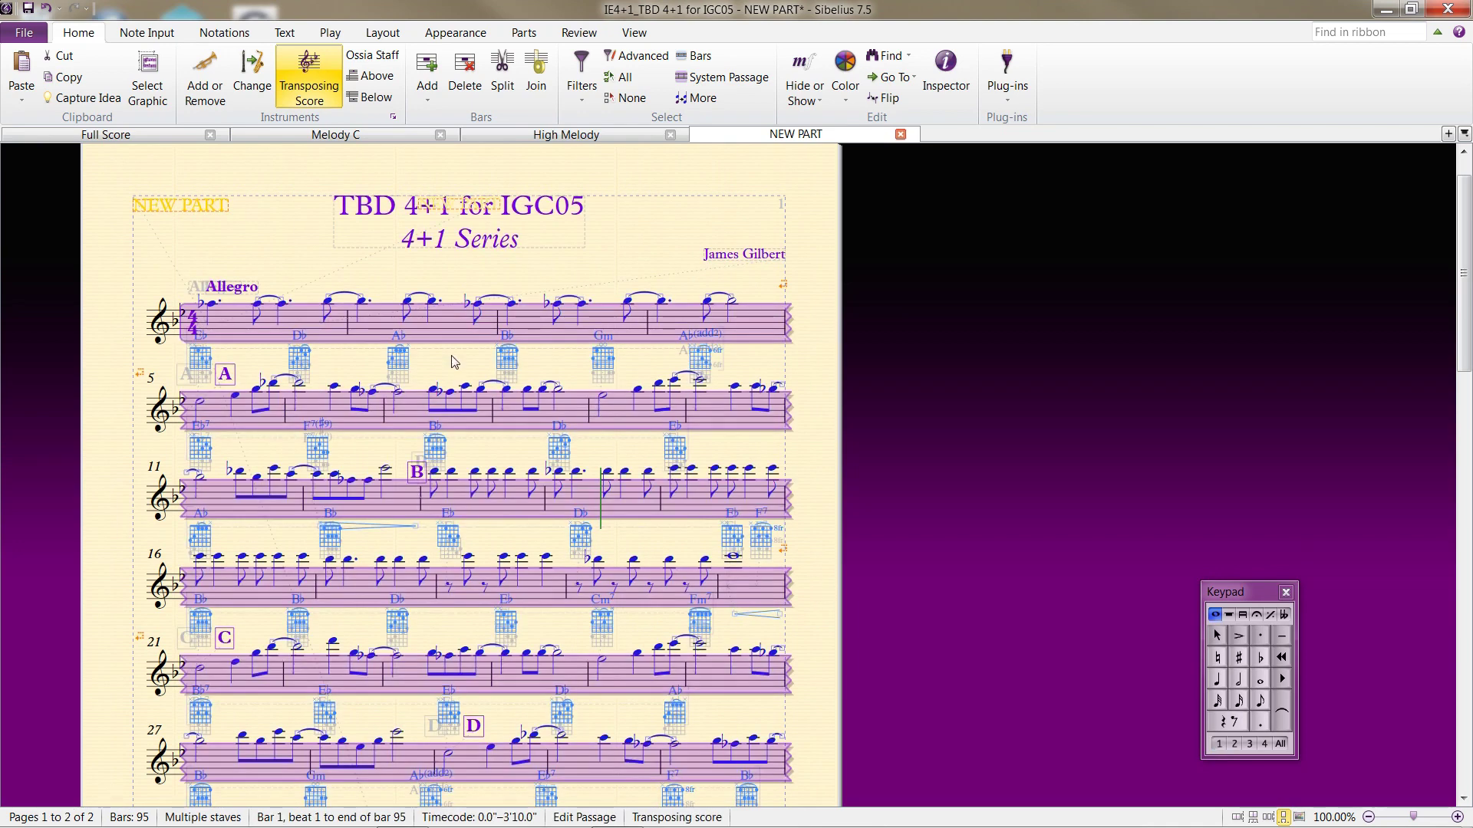
key("Escape")
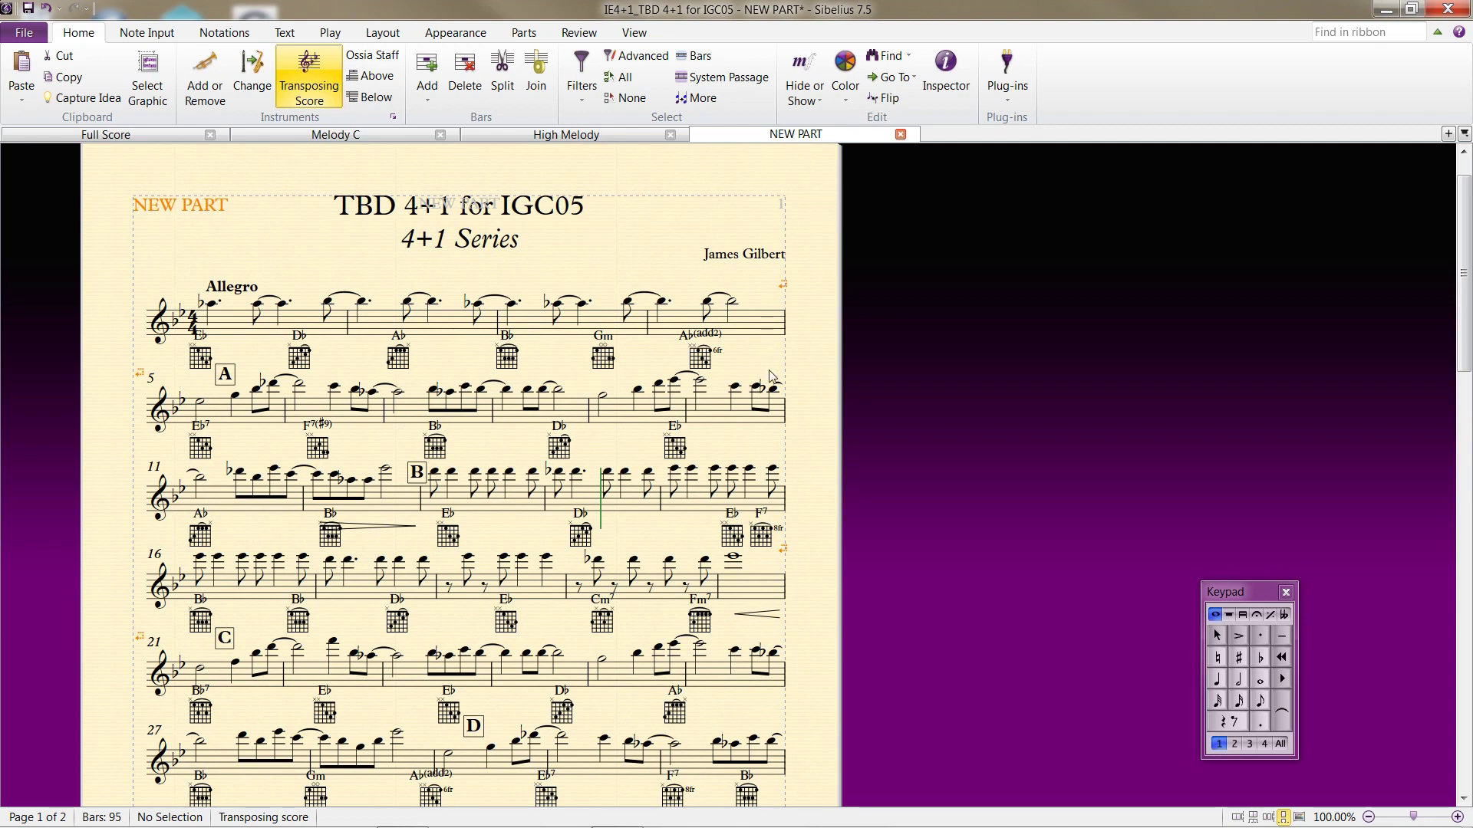
scroll(824, 371, "down", 4)
scroll(824, 371, "down", 5)
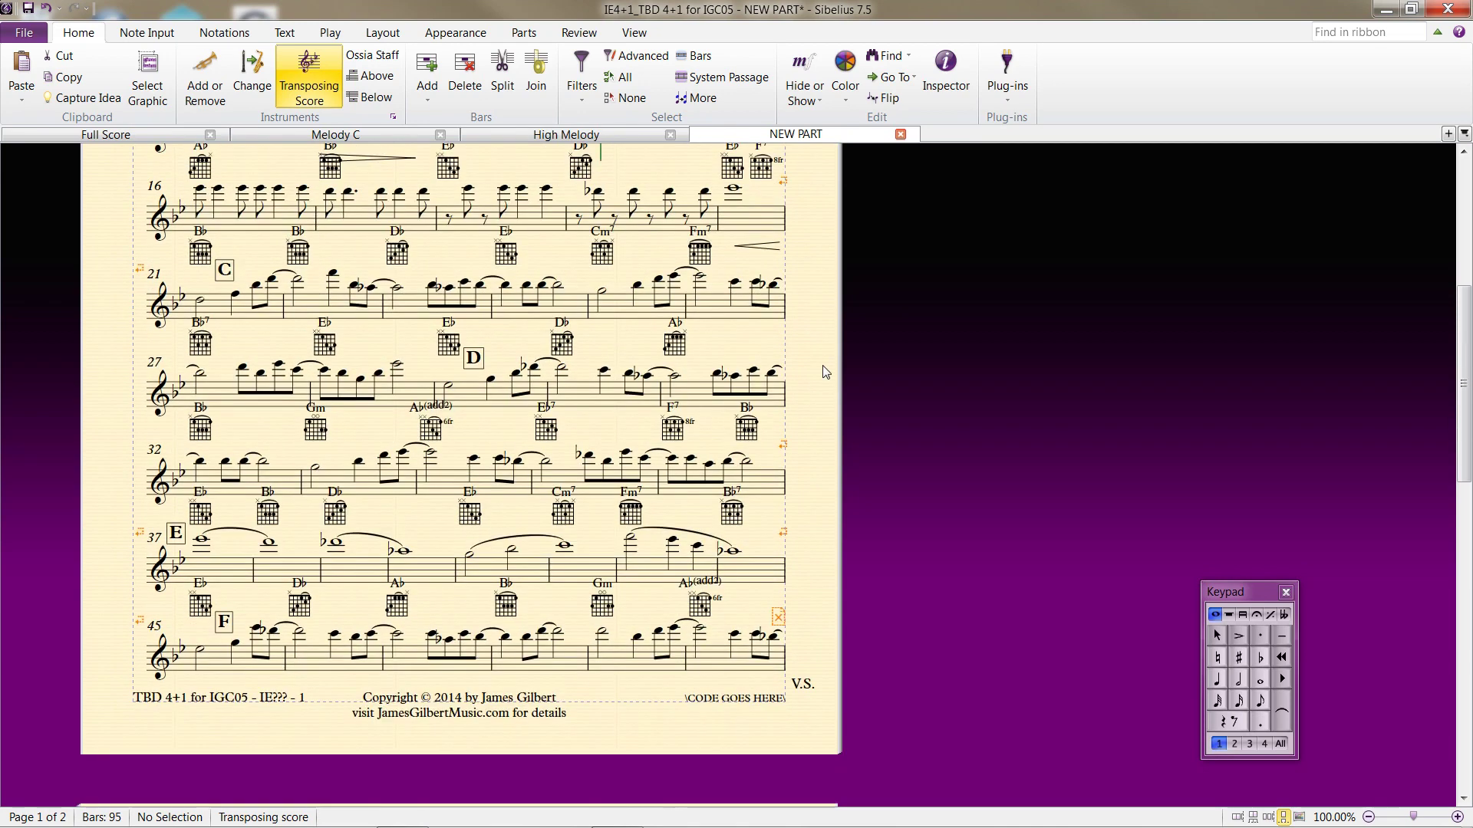
scroll(824, 371, "up", 10)
key("ctrl+a")
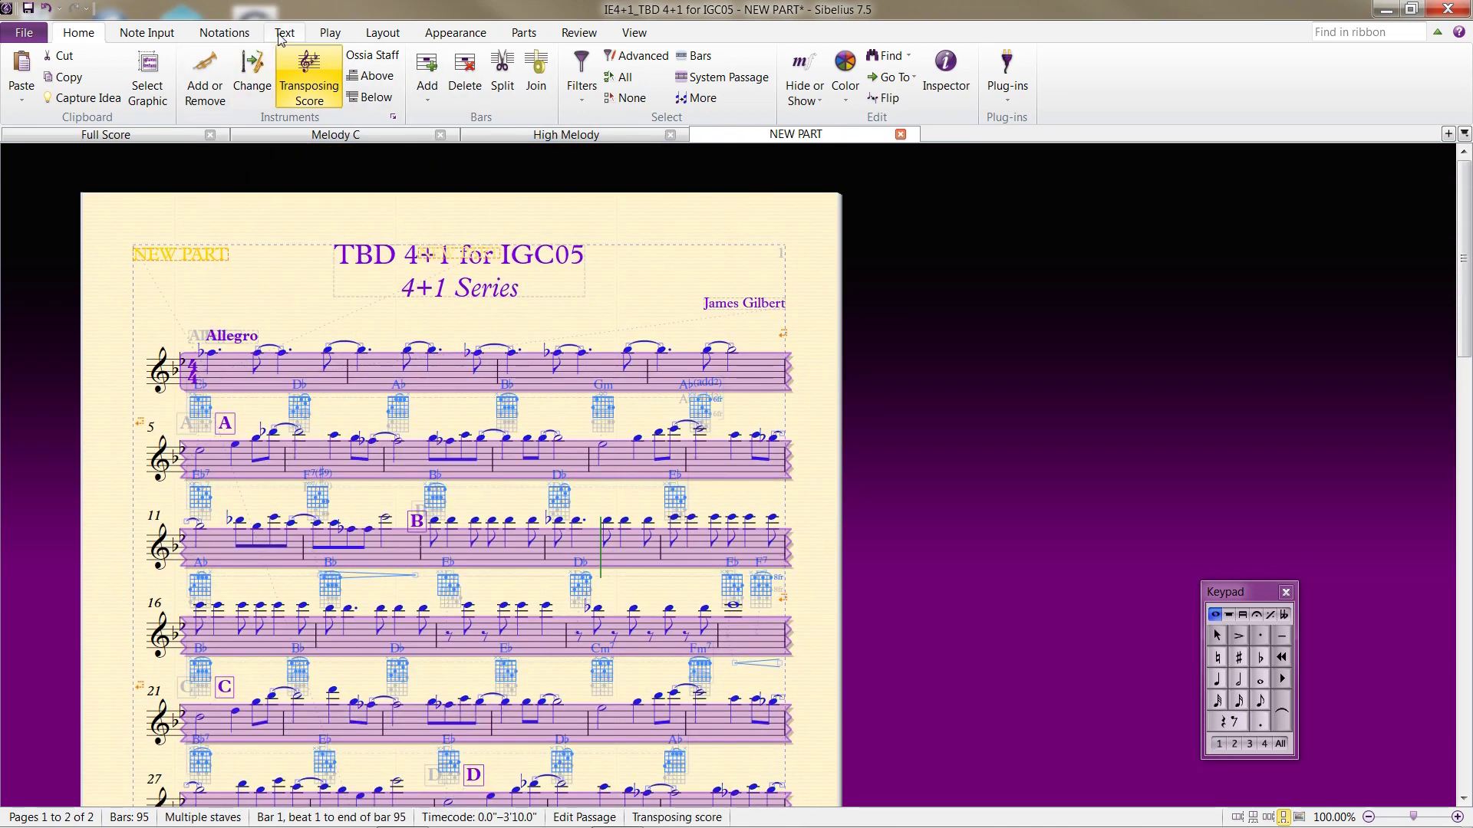
left_click(284, 32)
left_click(849, 112)
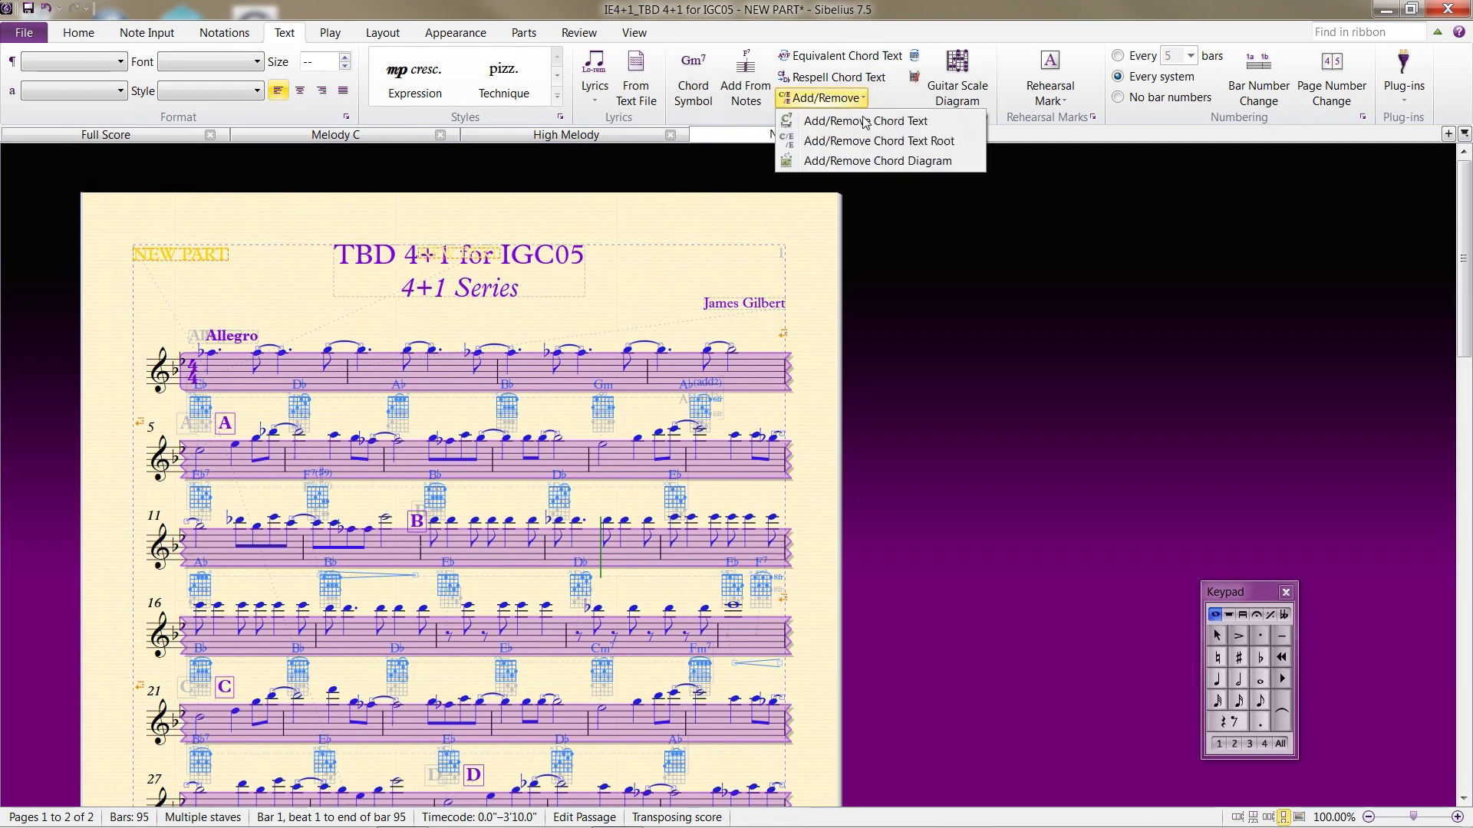
left_click(844, 159)
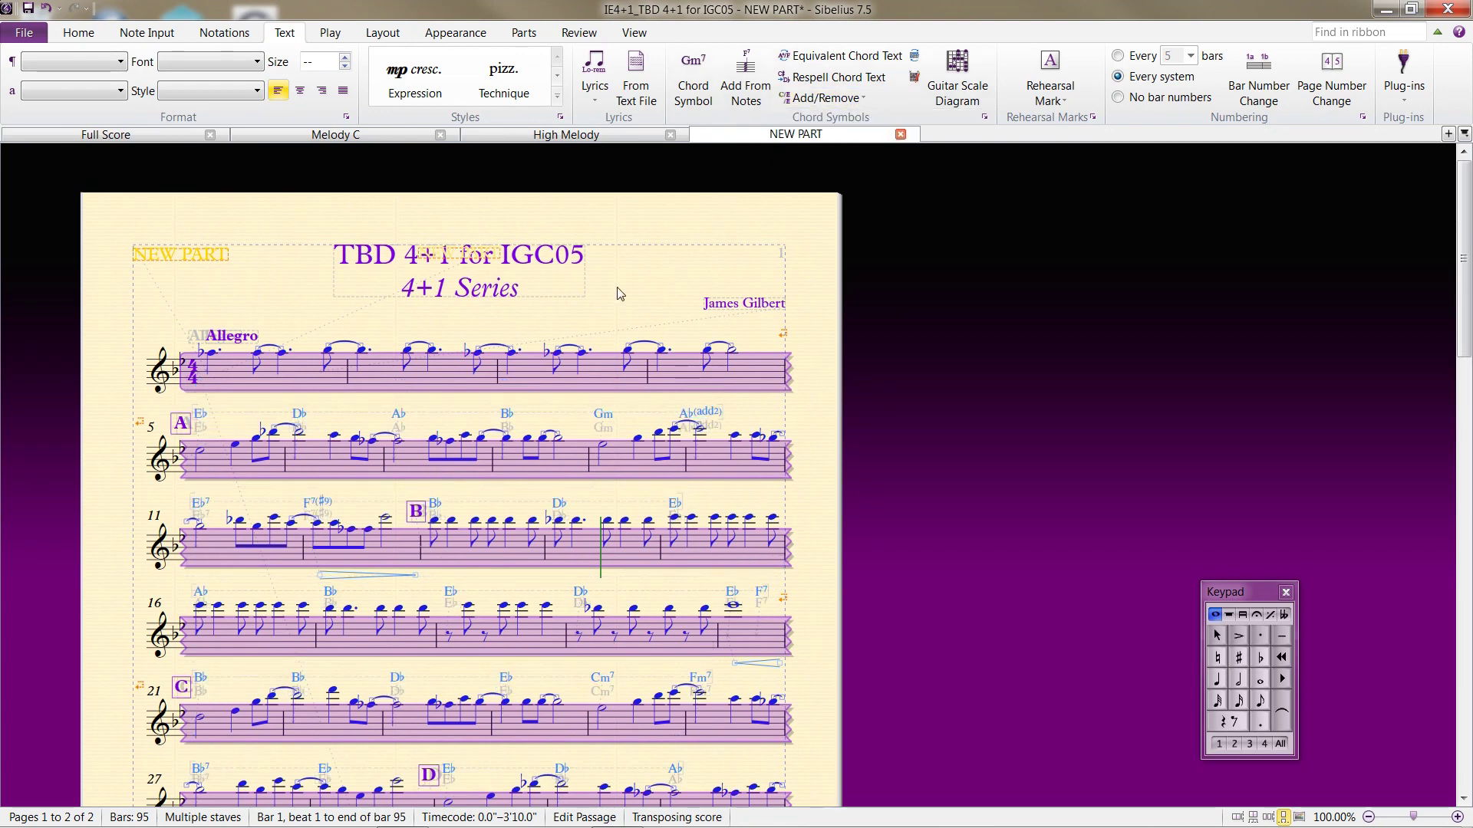
key("Escape")
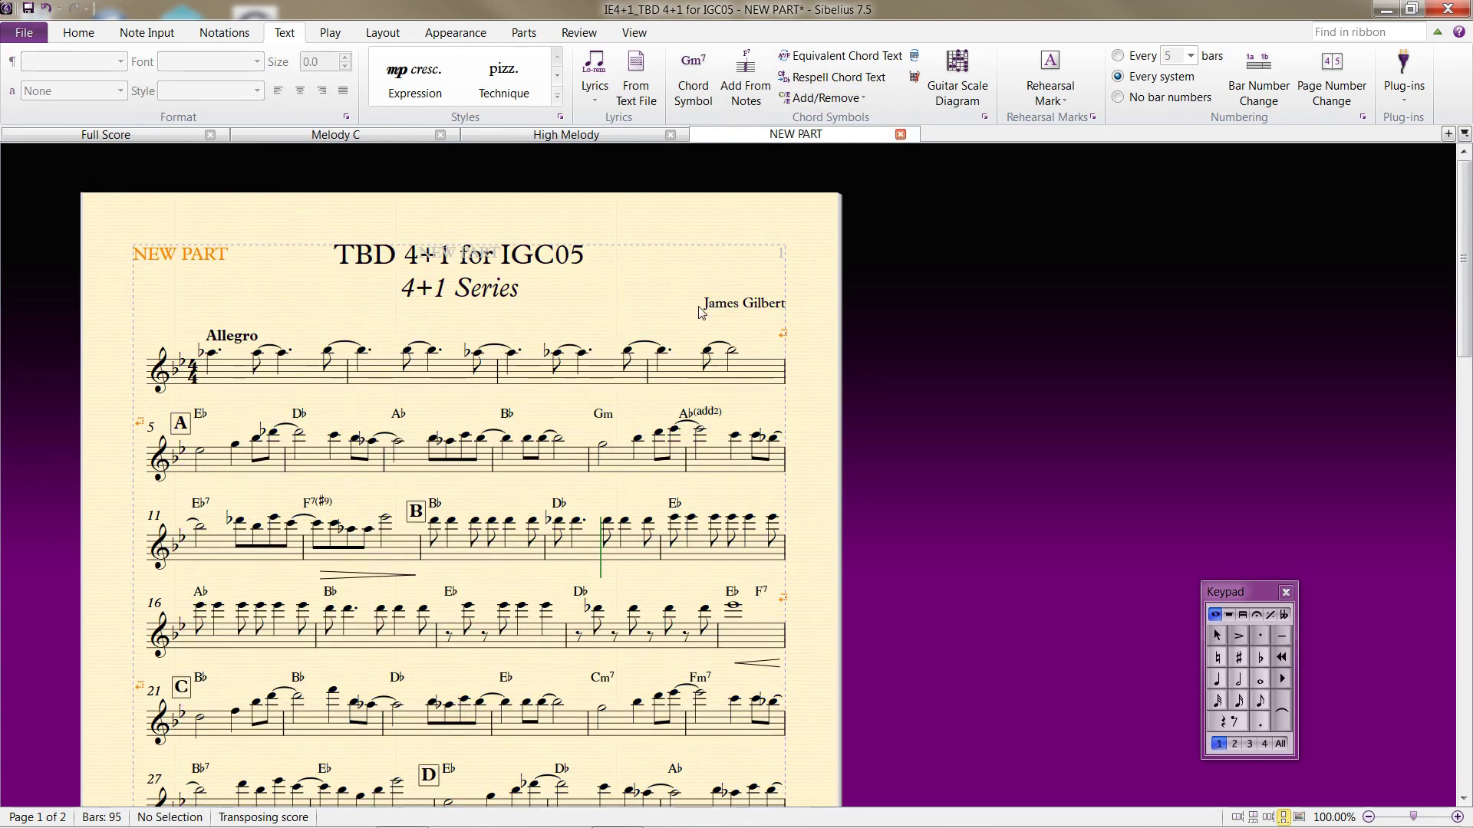
Open the Harmony 1, bass clef part and compare its notation with the H1 staff in the full score.
left_click(1448, 135)
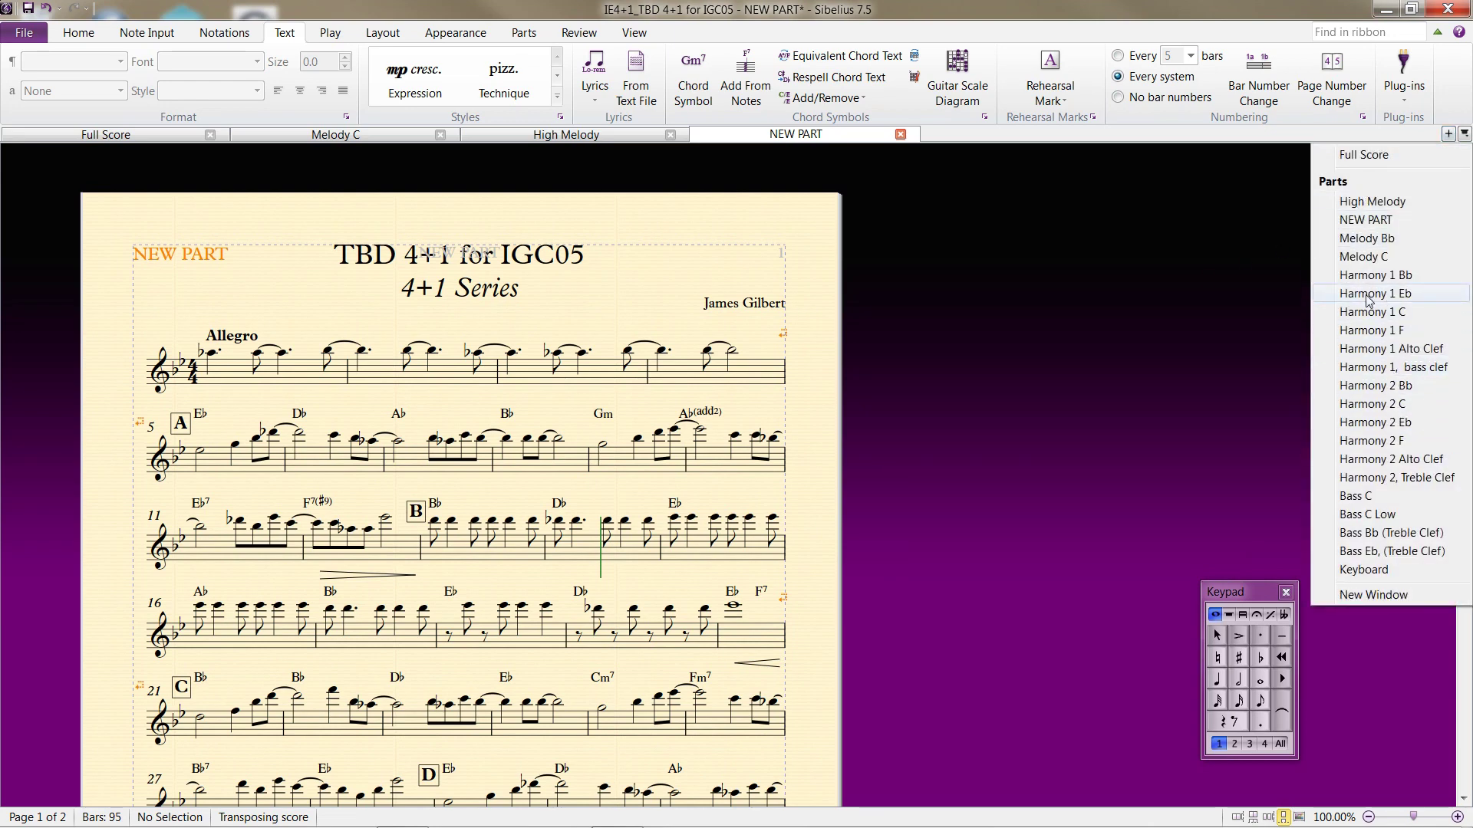
left_click(1373, 368)
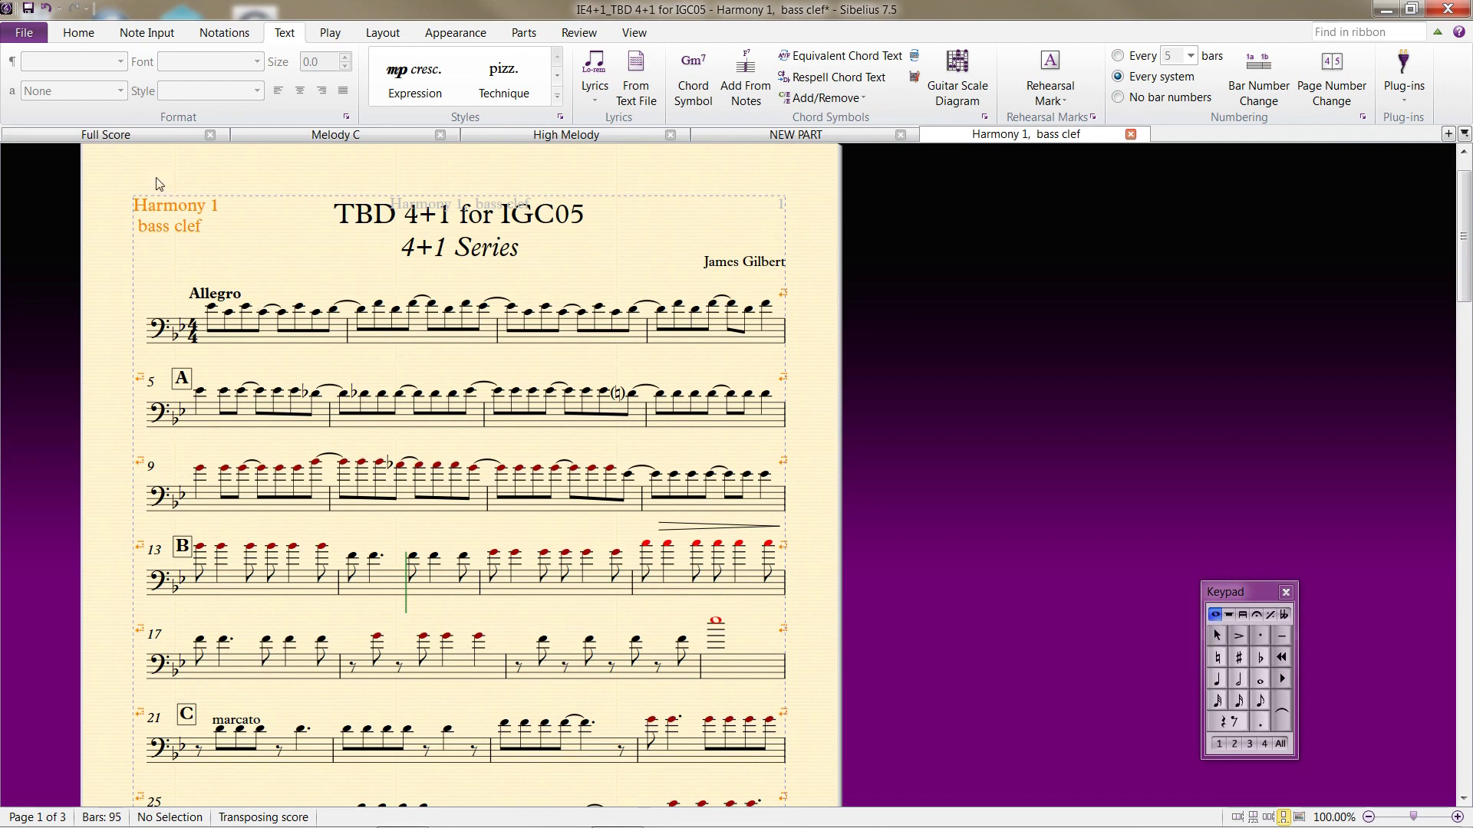
left_click(131, 136)
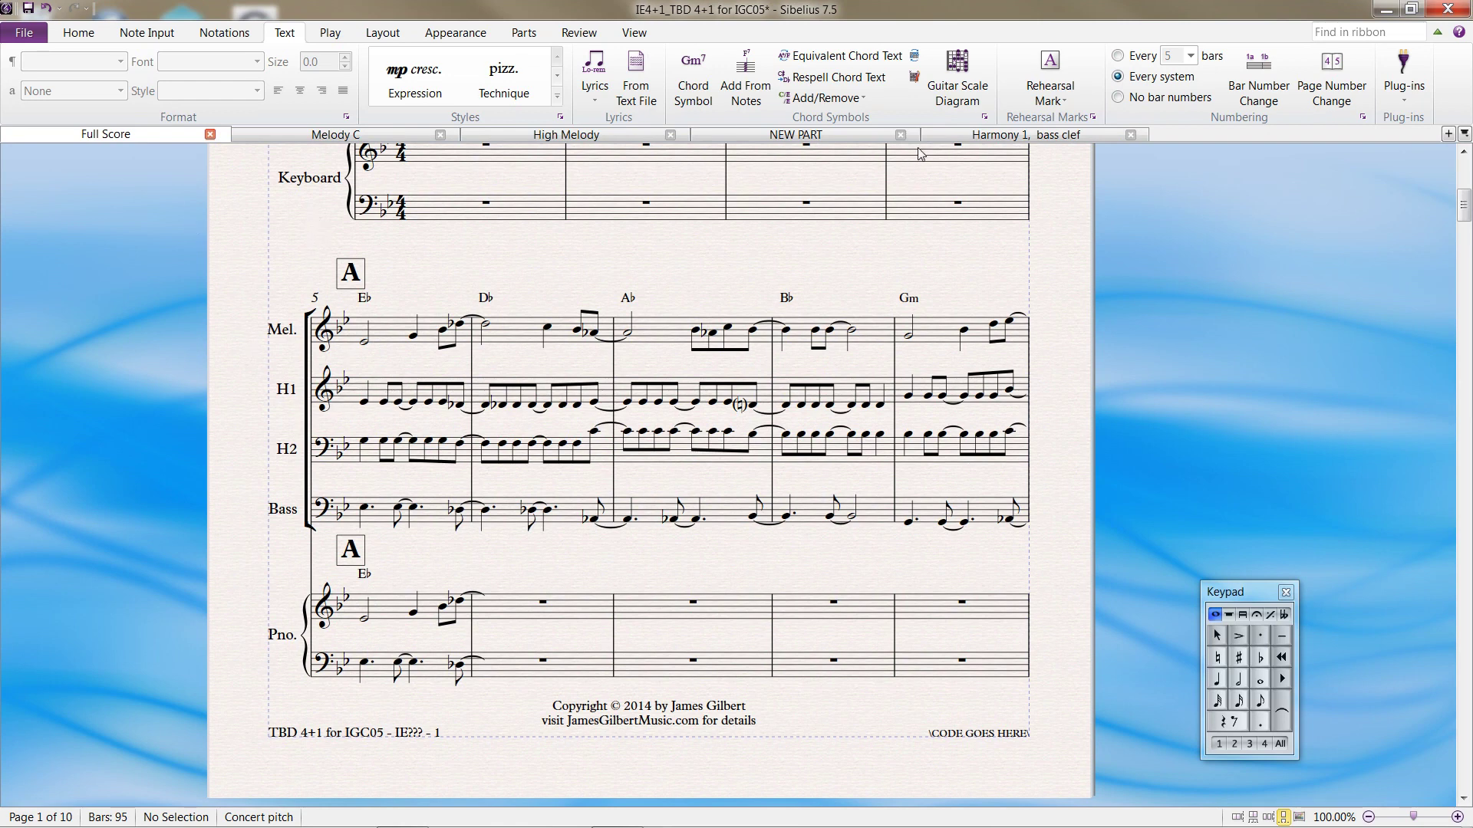
left_click(972, 136)
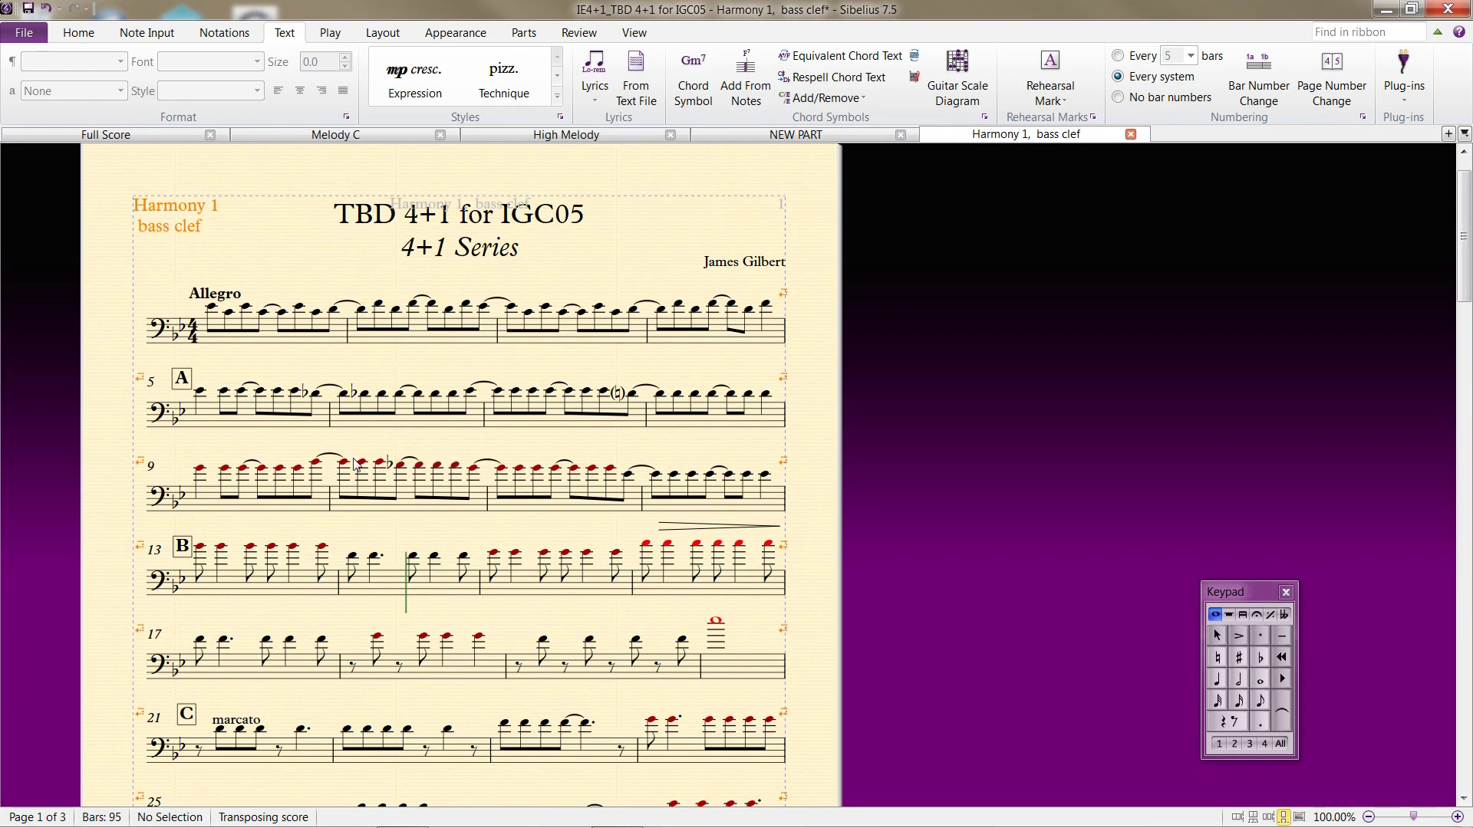
left_click(126, 135)
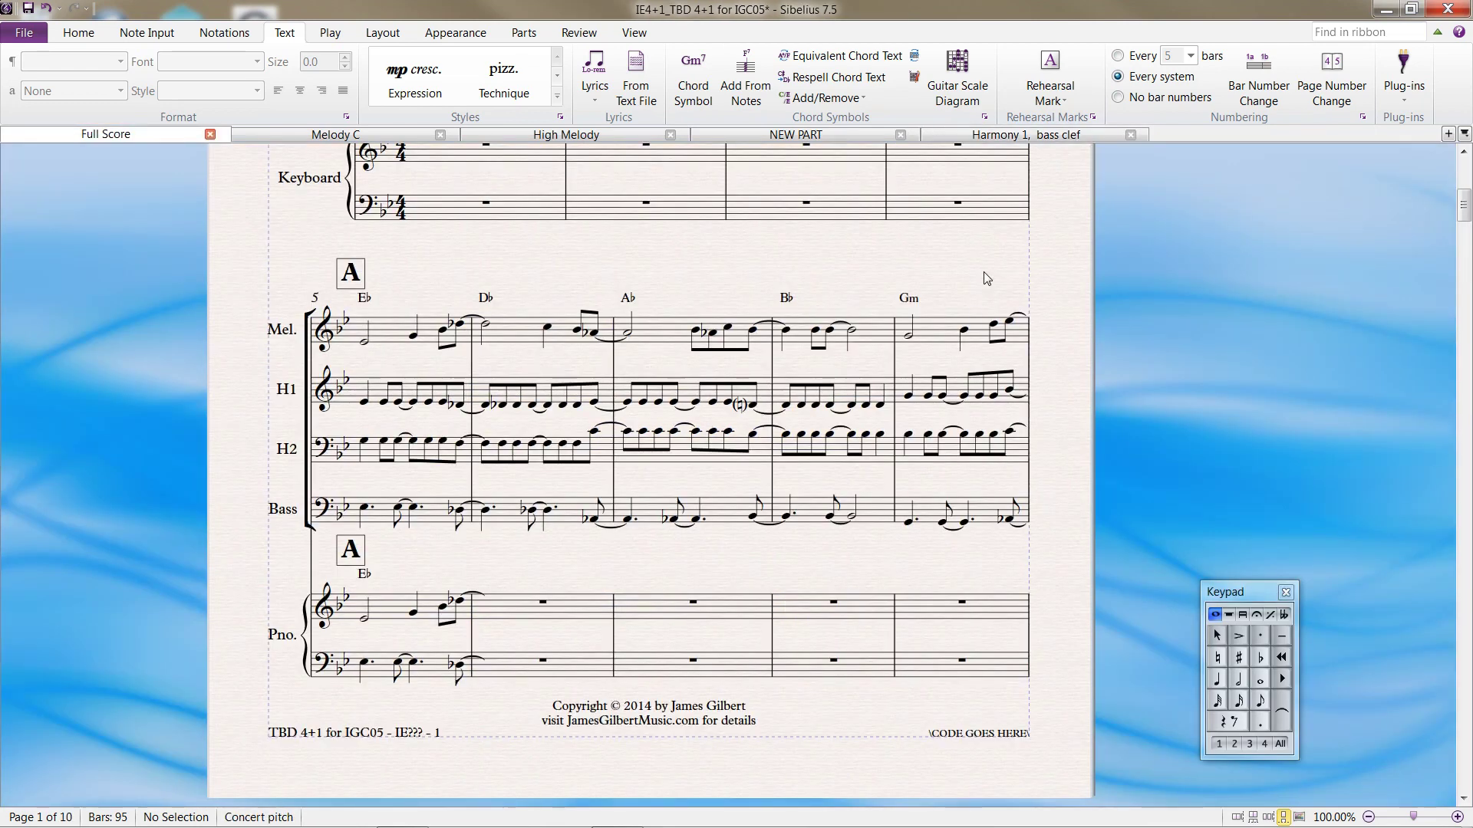
left_click(982, 135)
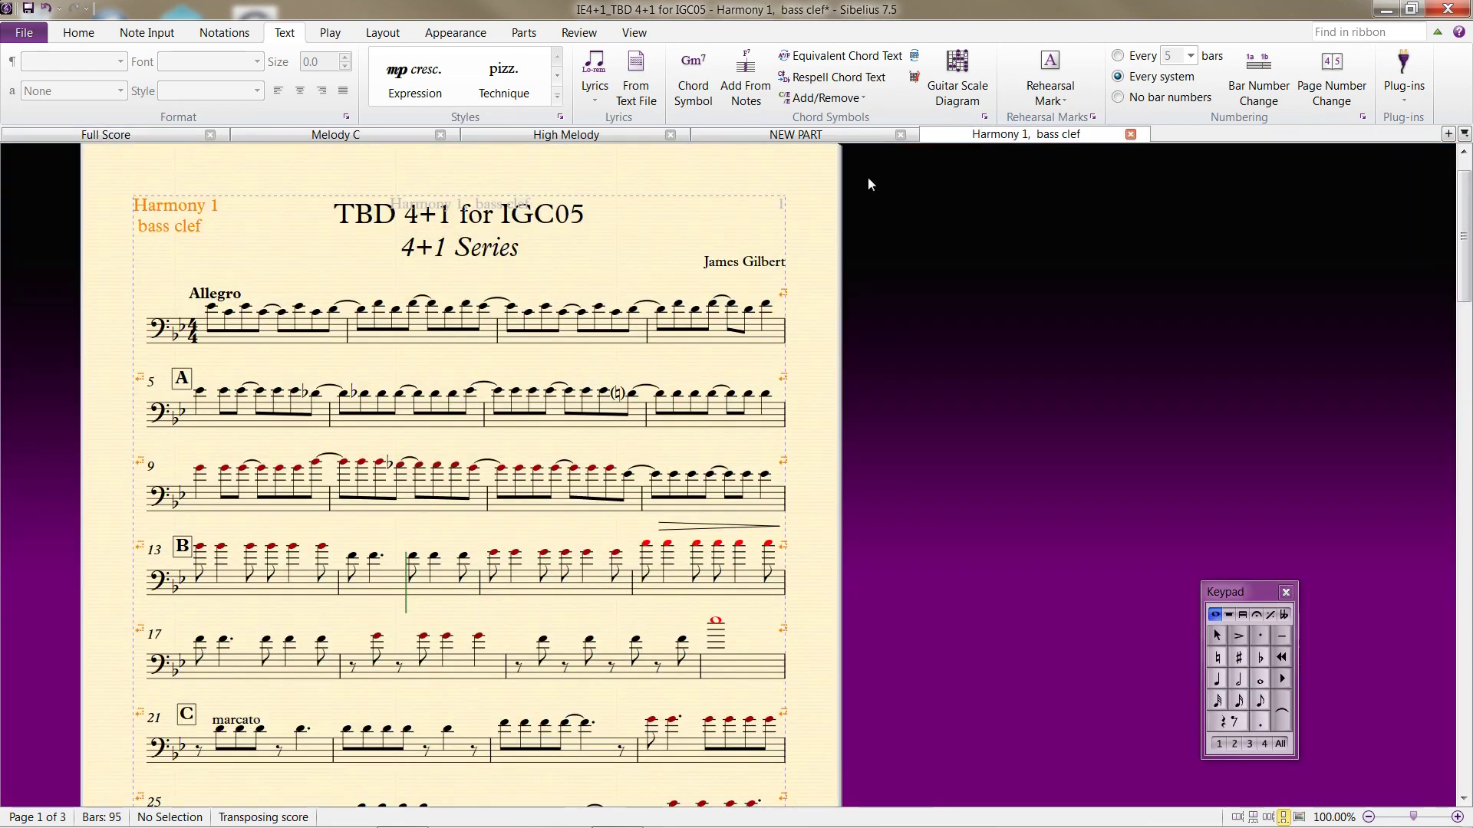
Try to change the instrument with everything in the Harmony 1, bass clef part selected, and clear the selection.
left_click(224, 345)
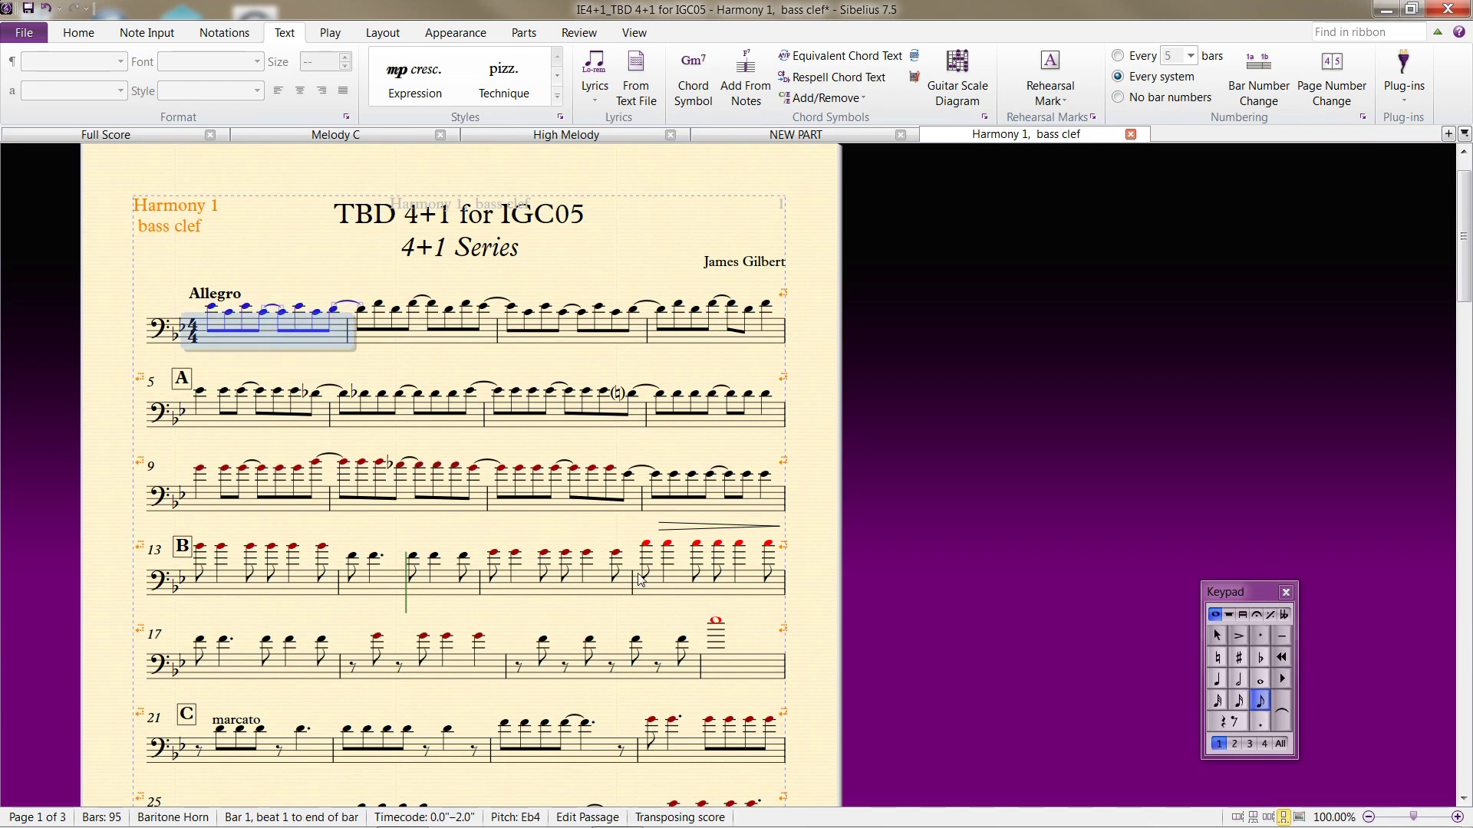
scroll(775, 774, "down", 5)
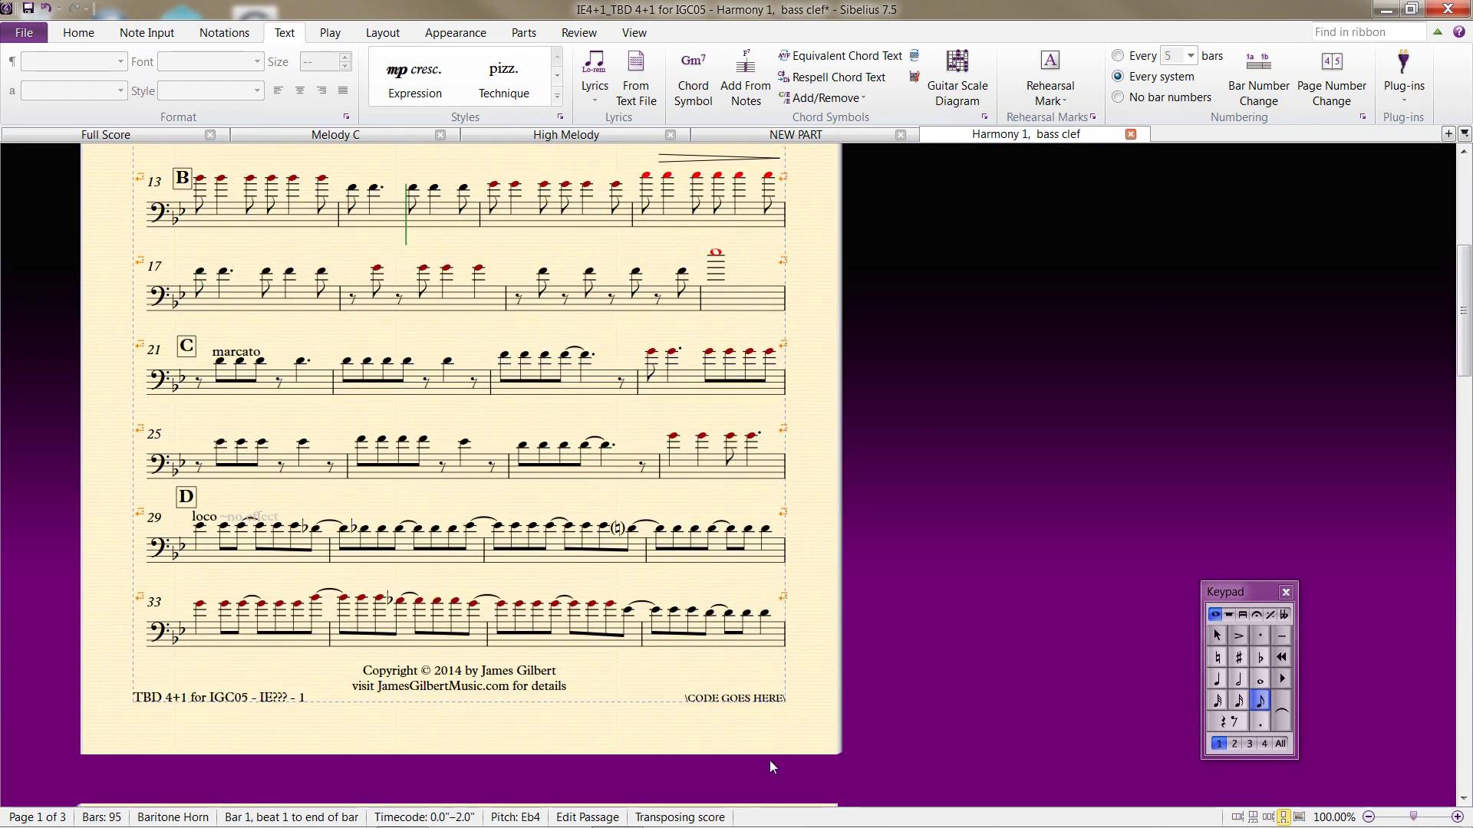
key("ctrl+a")
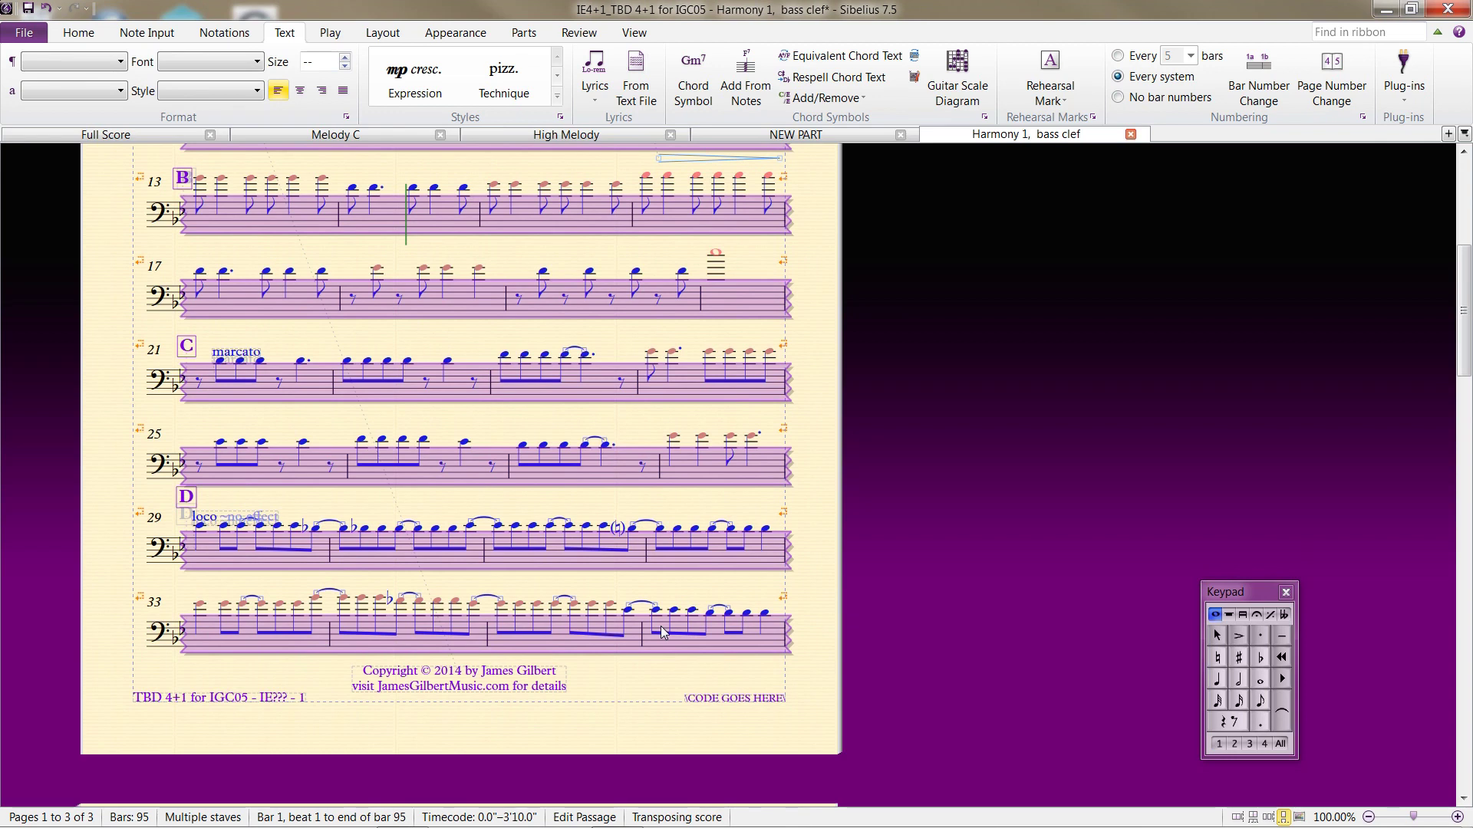
left_click(79, 34)
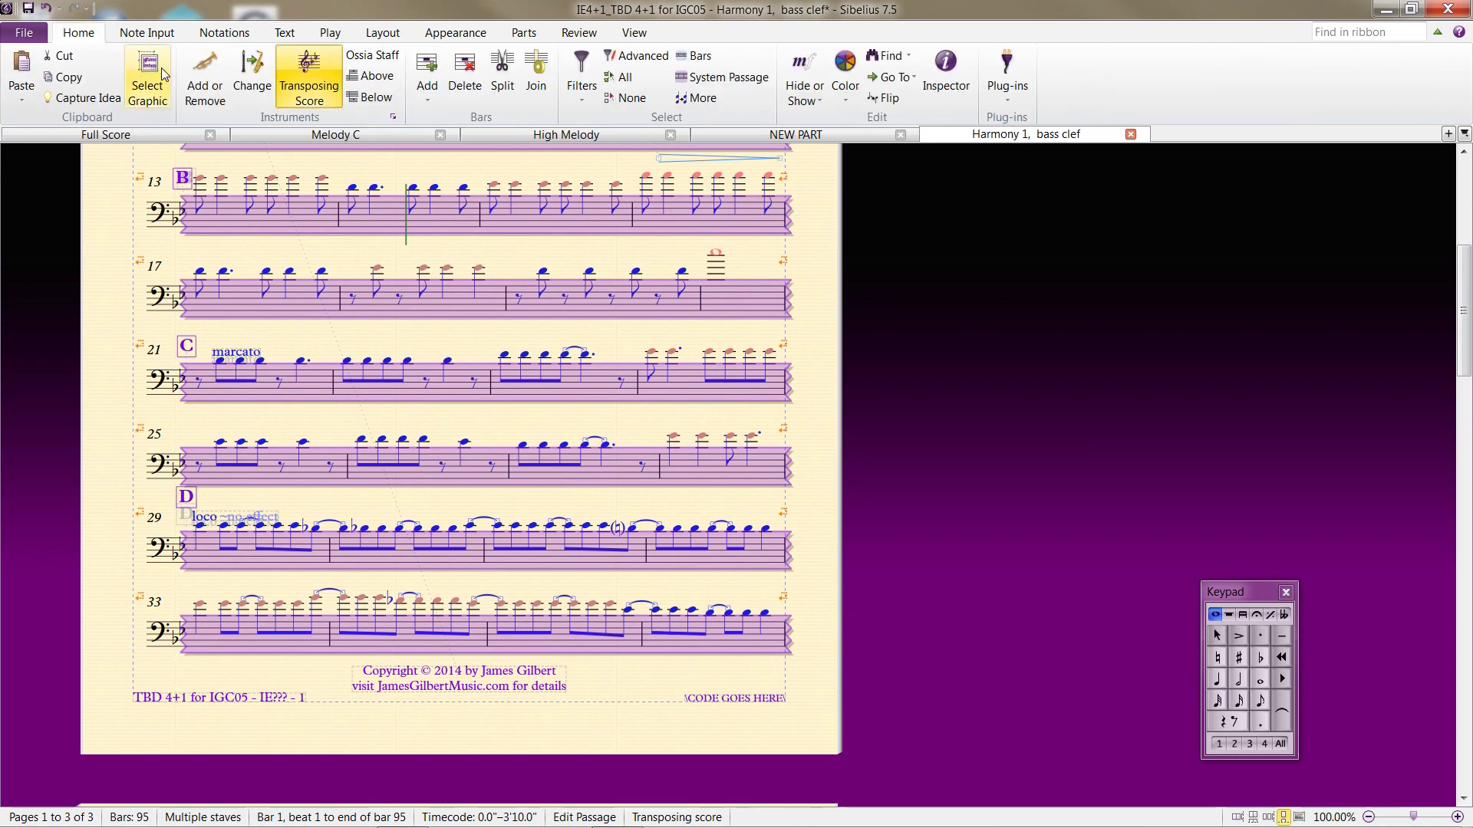
left_click(245, 74)
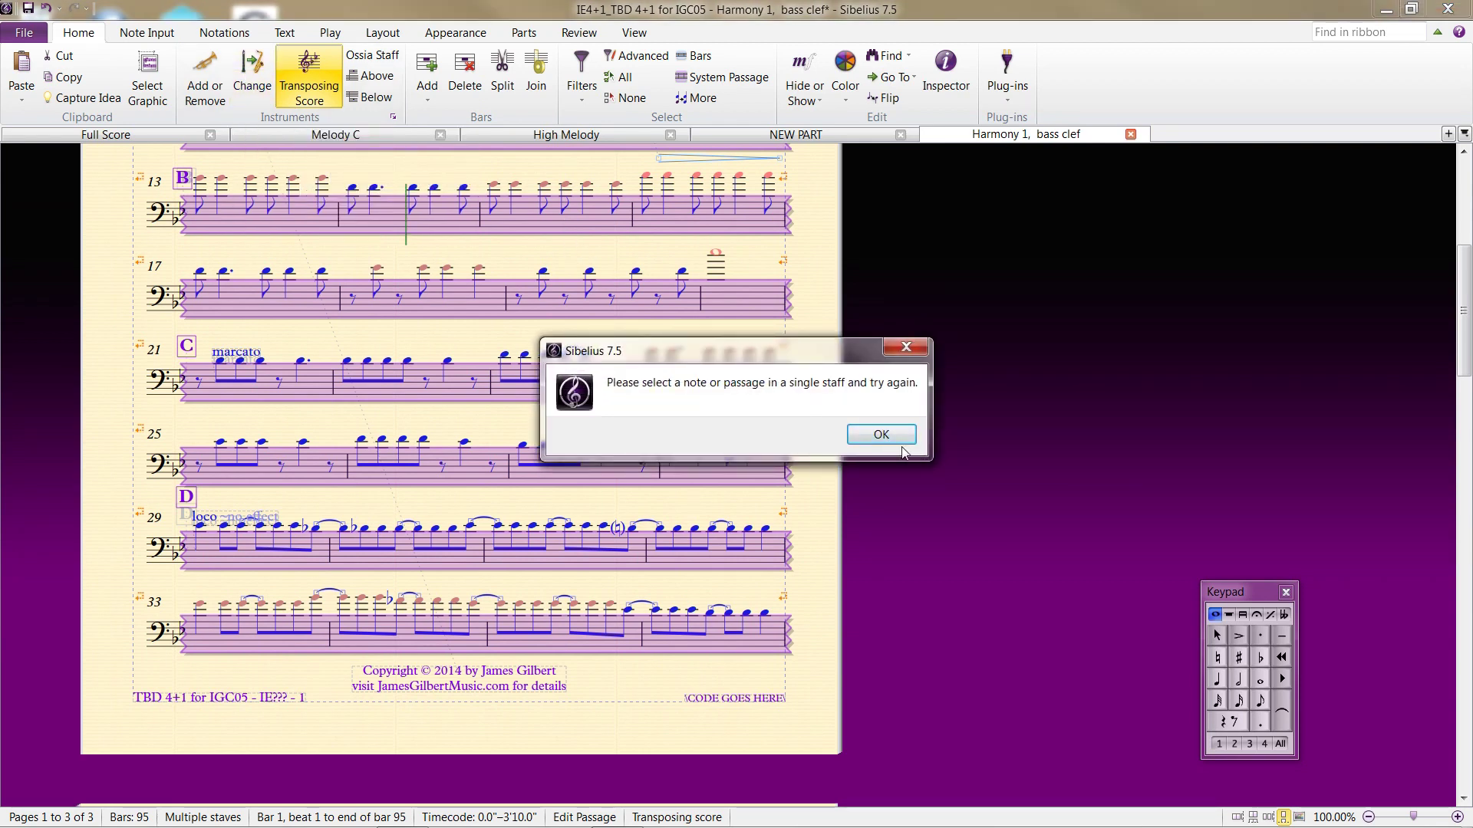
left_click(881, 433)
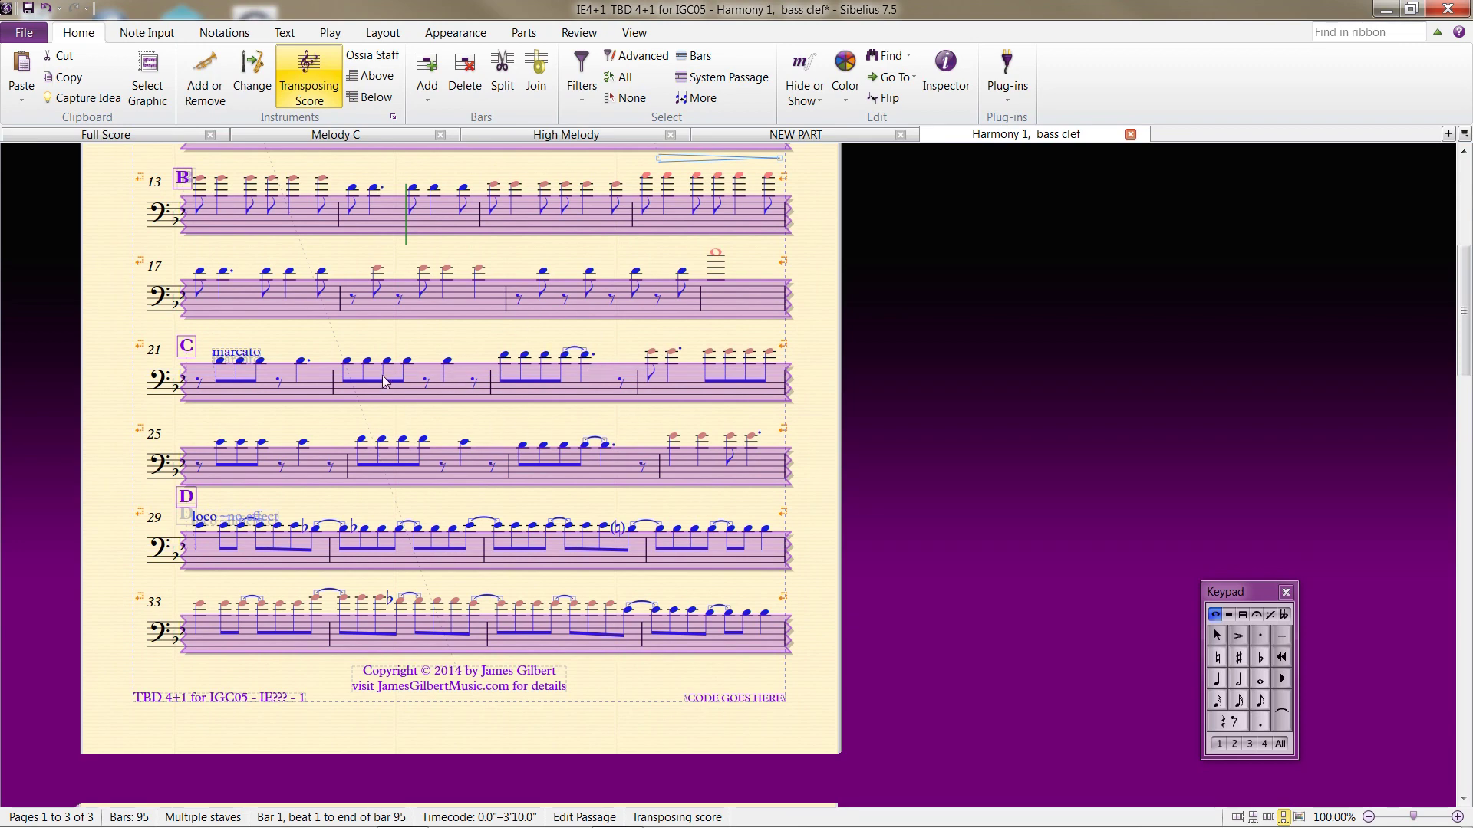
key("Escape")
Select the Harmony 1 staff as a single passage from the first to the last bar and browse the common Woodwind instruments for an instrument change without applying one.
scroll(359, 335, "up", 4)
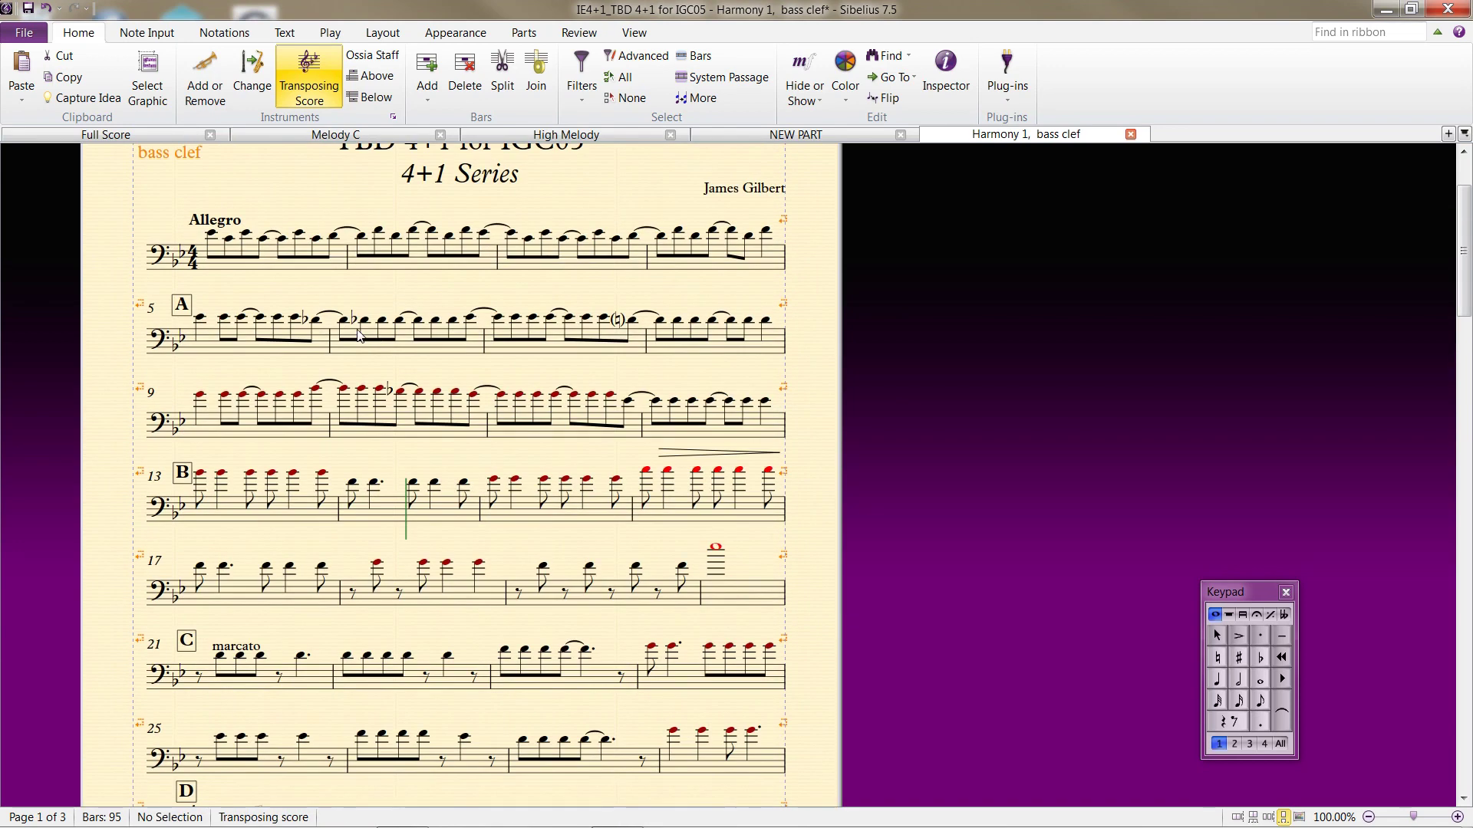
left_click(268, 267)
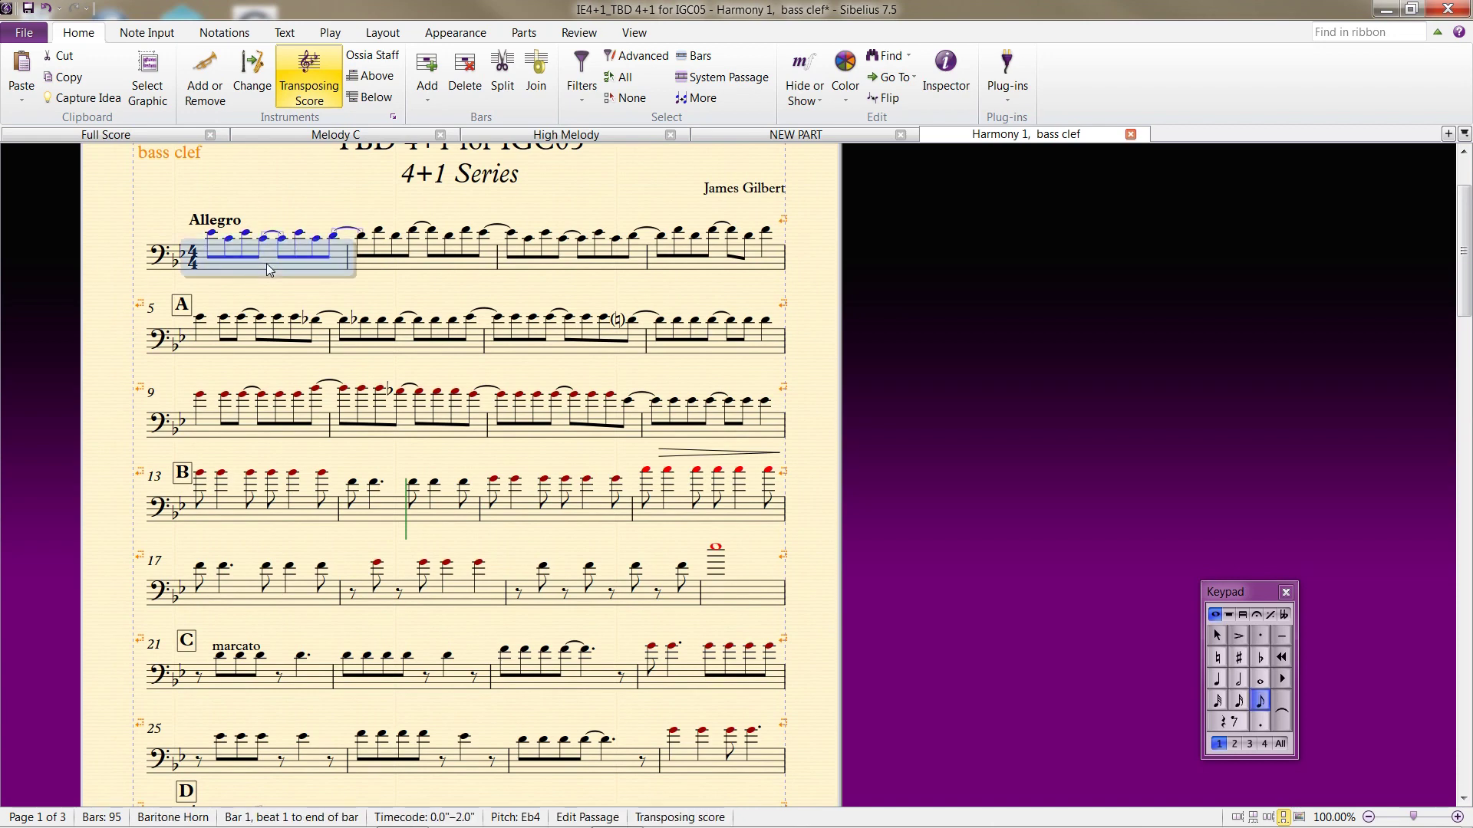
scroll(322, 292, "down", 15)
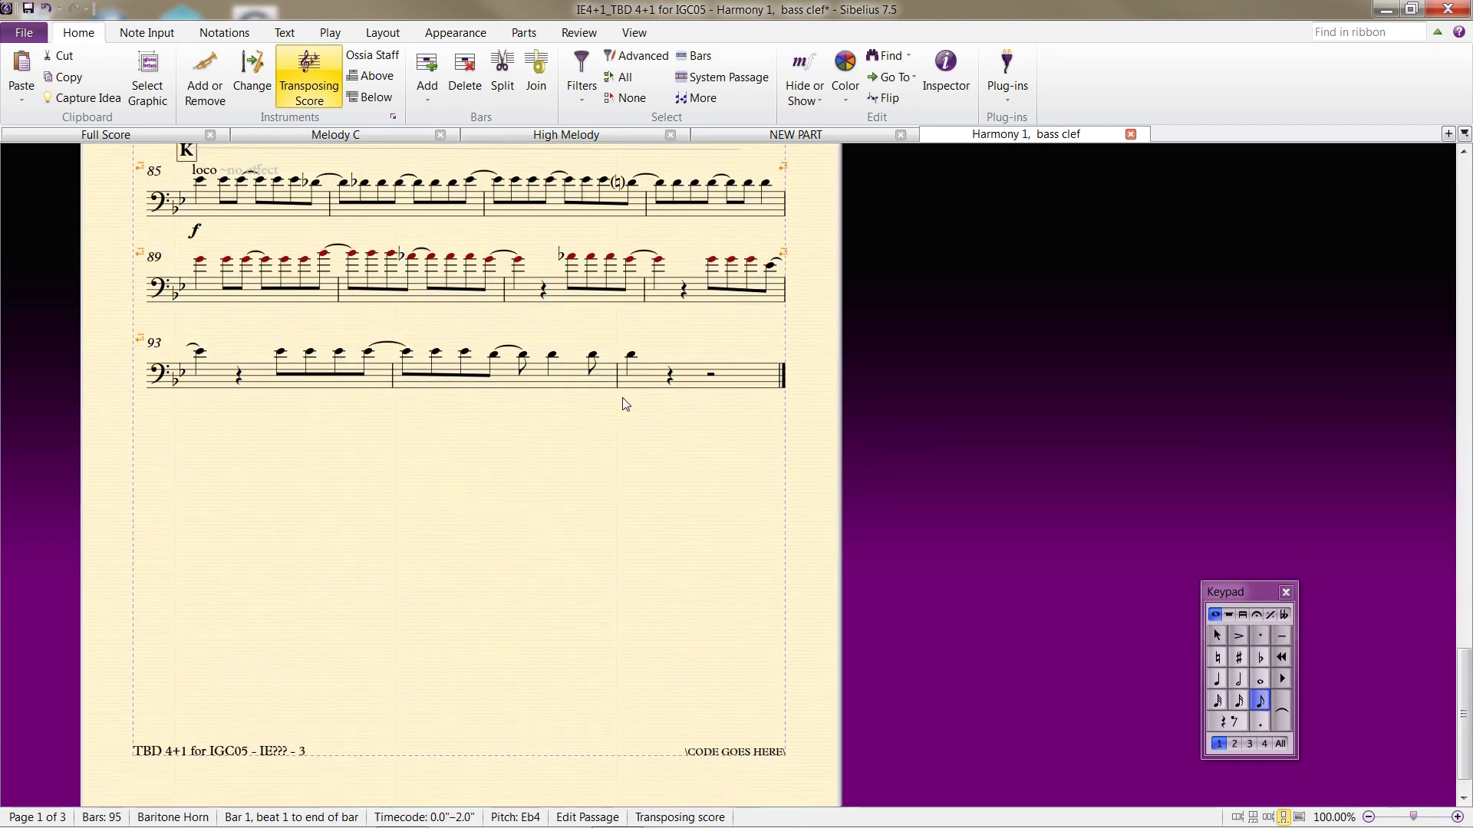
left_click(691, 381, "shift")
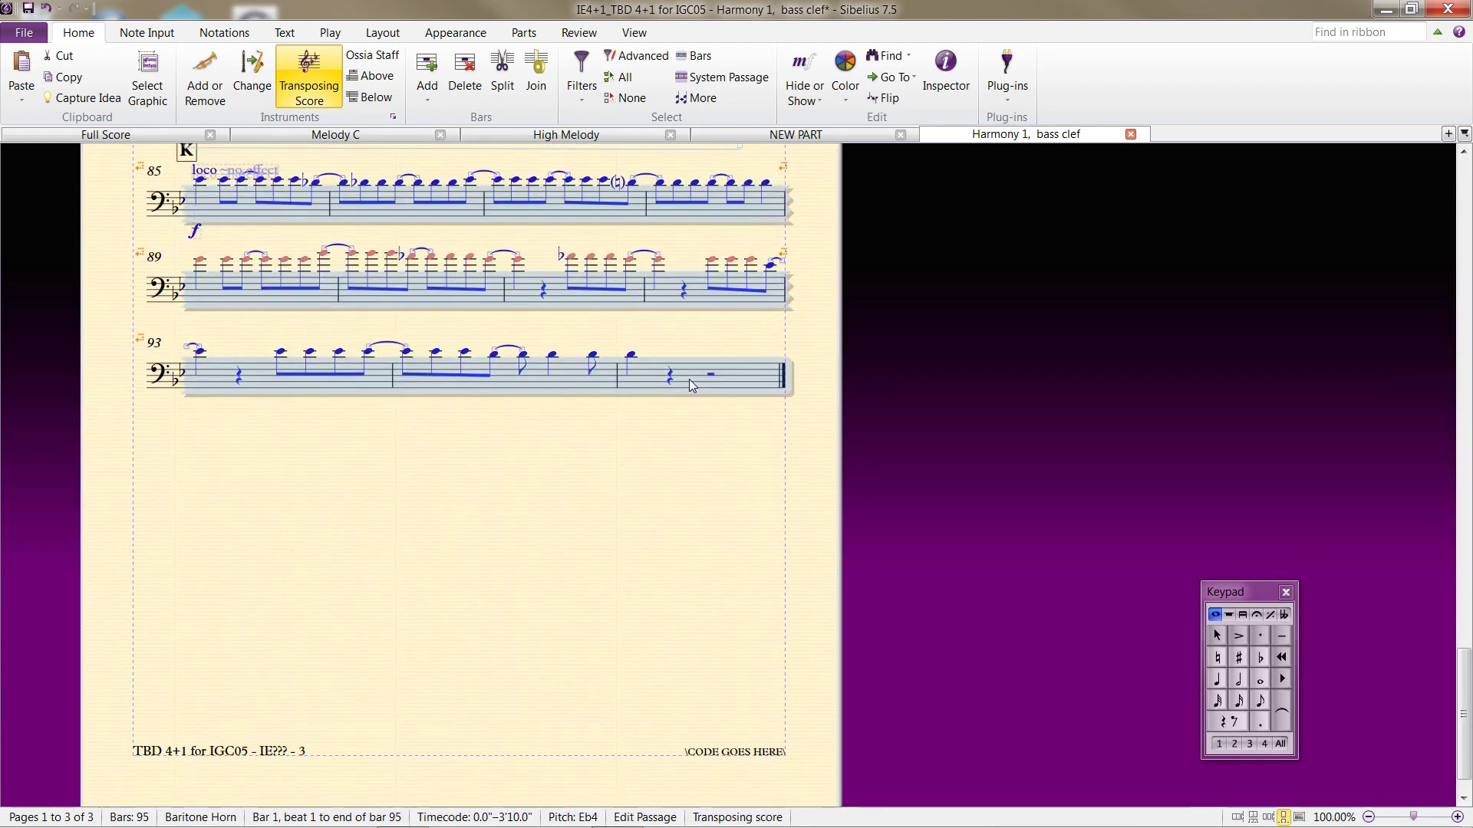
key("ctrl+shift+i")
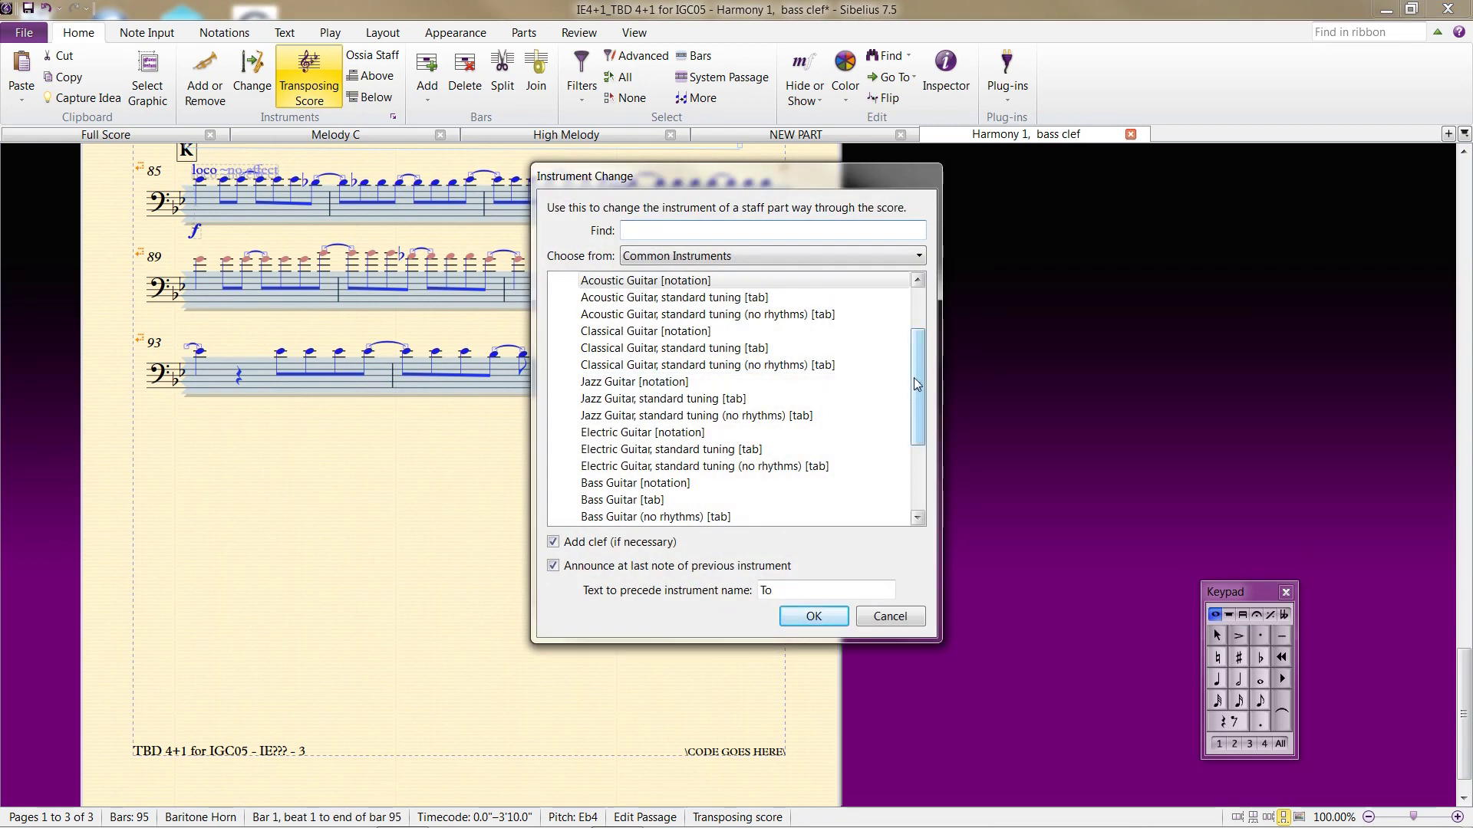
left_click_drag(914, 377, 918, 323)
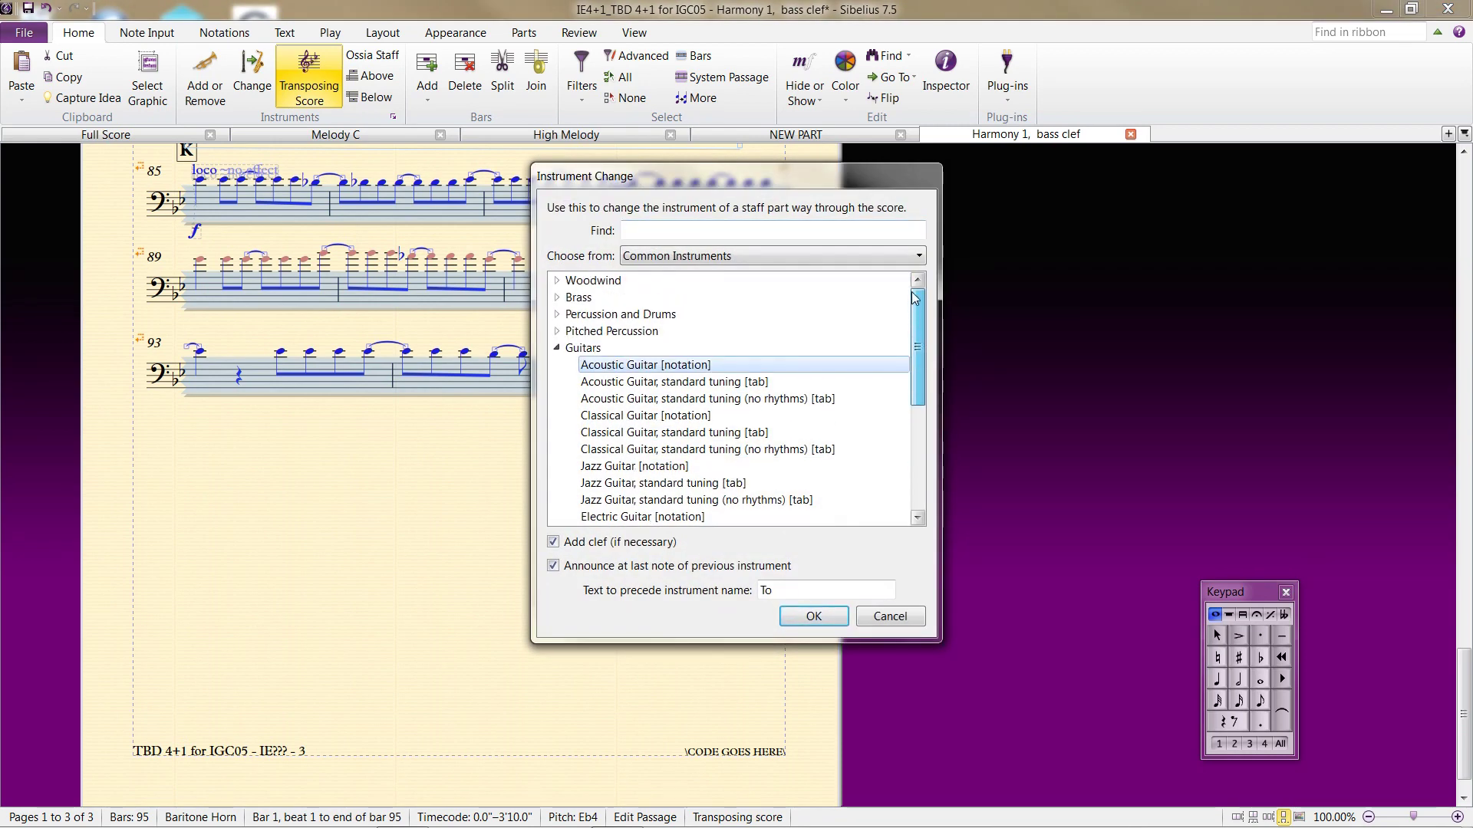
left_click(558, 349)
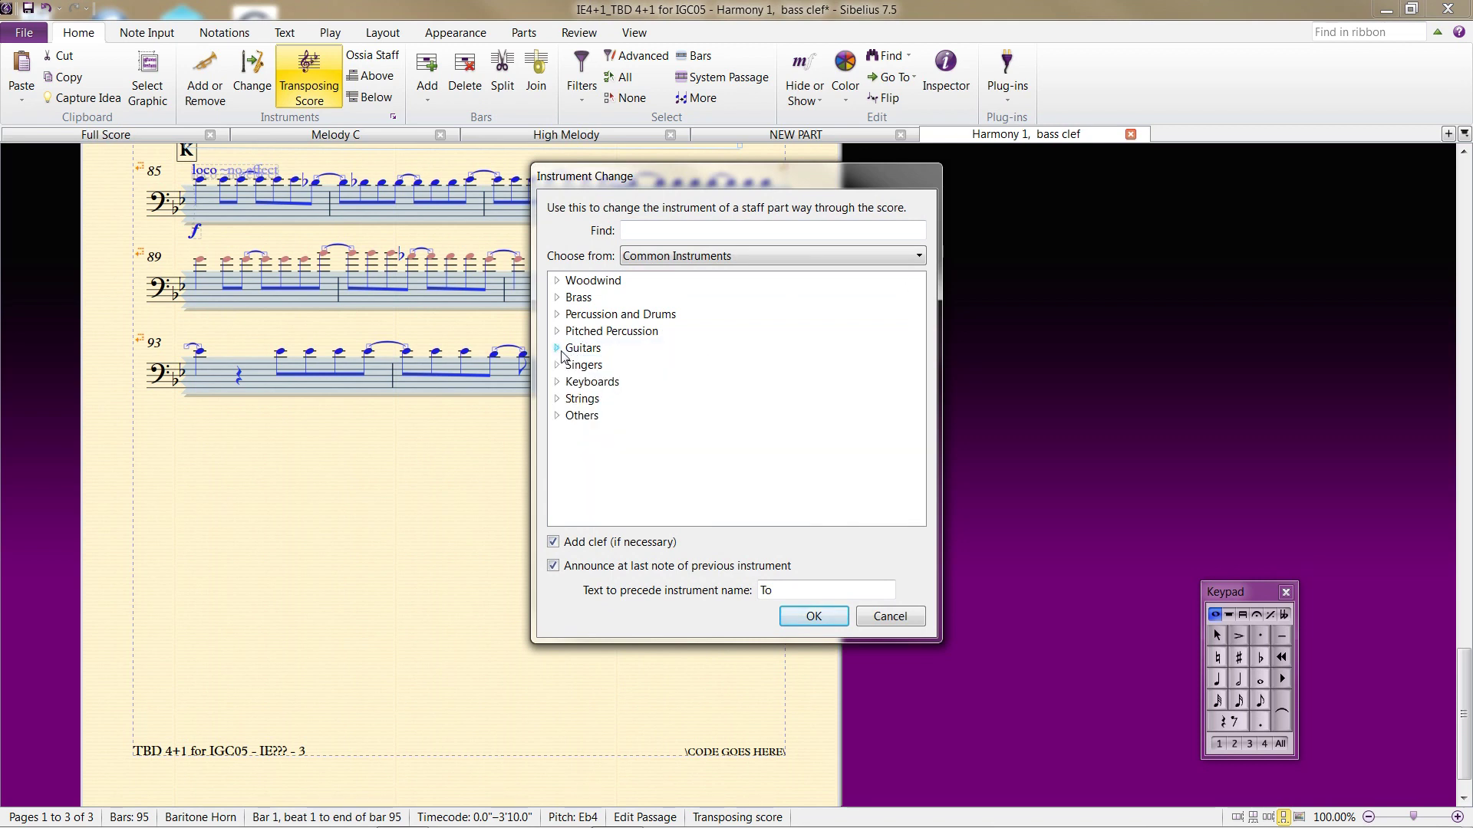
left_click(558, 281)
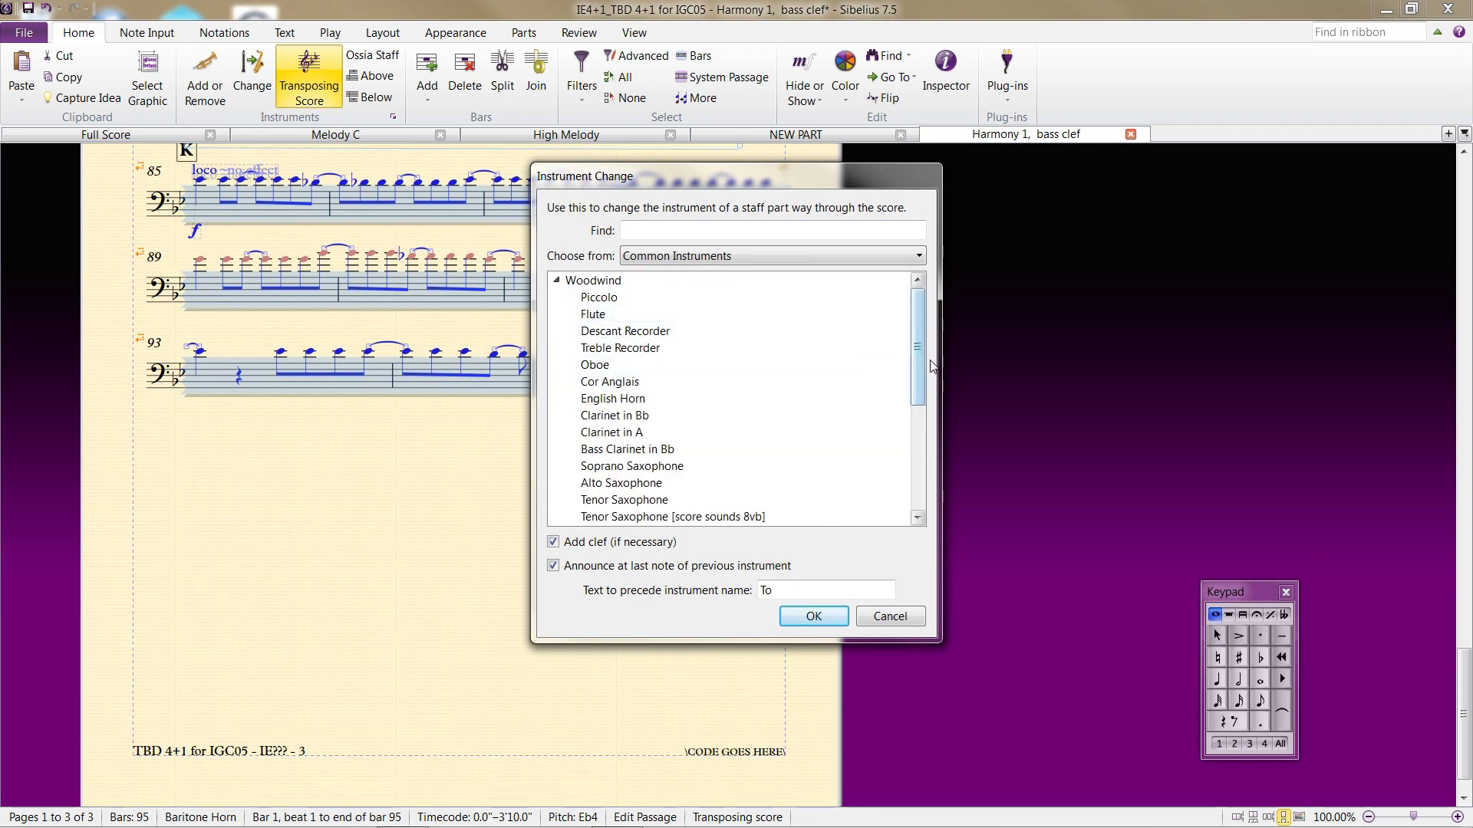
mouse_move(916, 348)
left_mouse_down()
mouse_move(913, 394)
mouse_move(913, 376)
left_mouse_up()
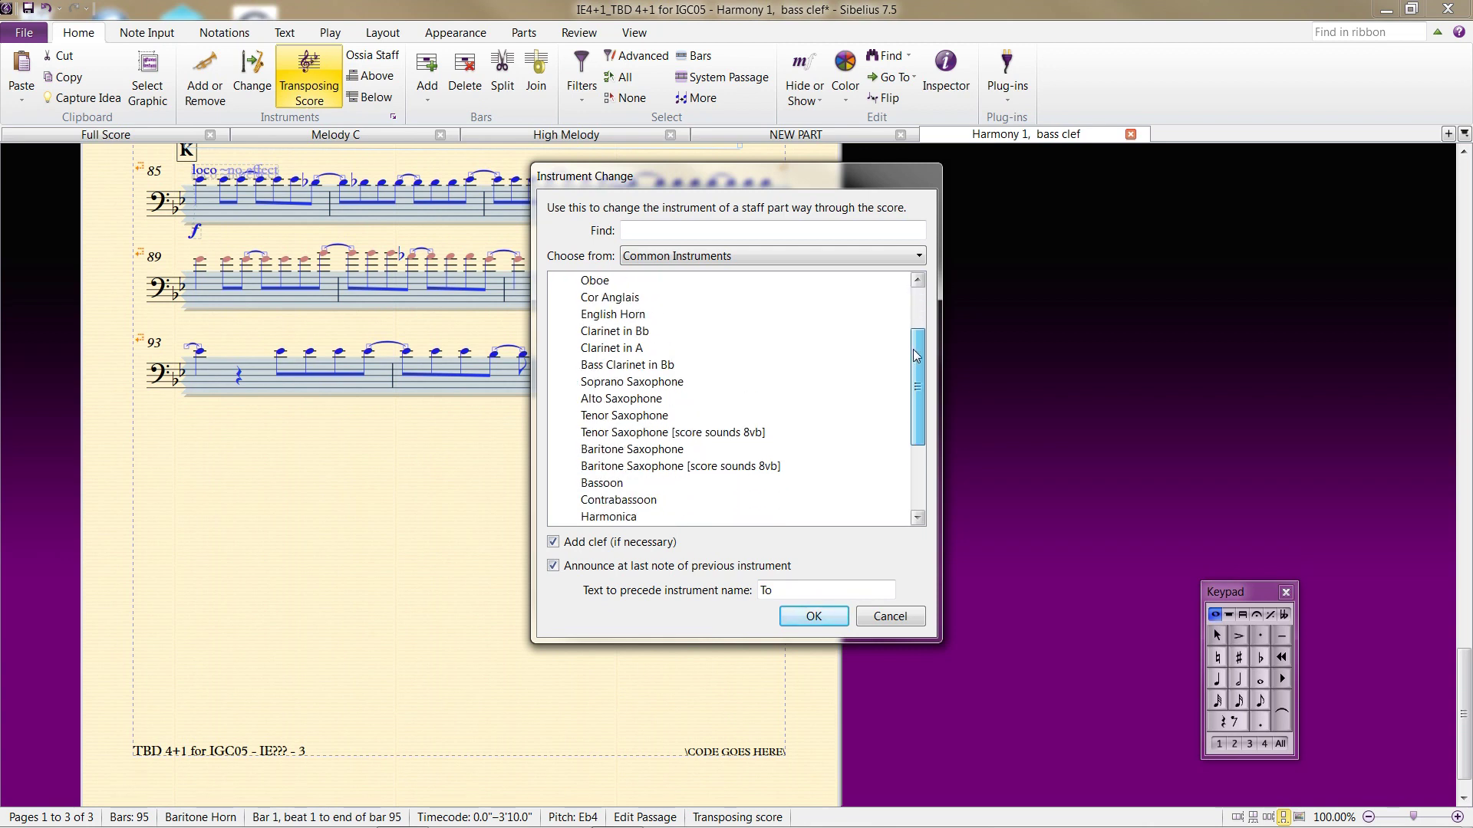
key("Escape")
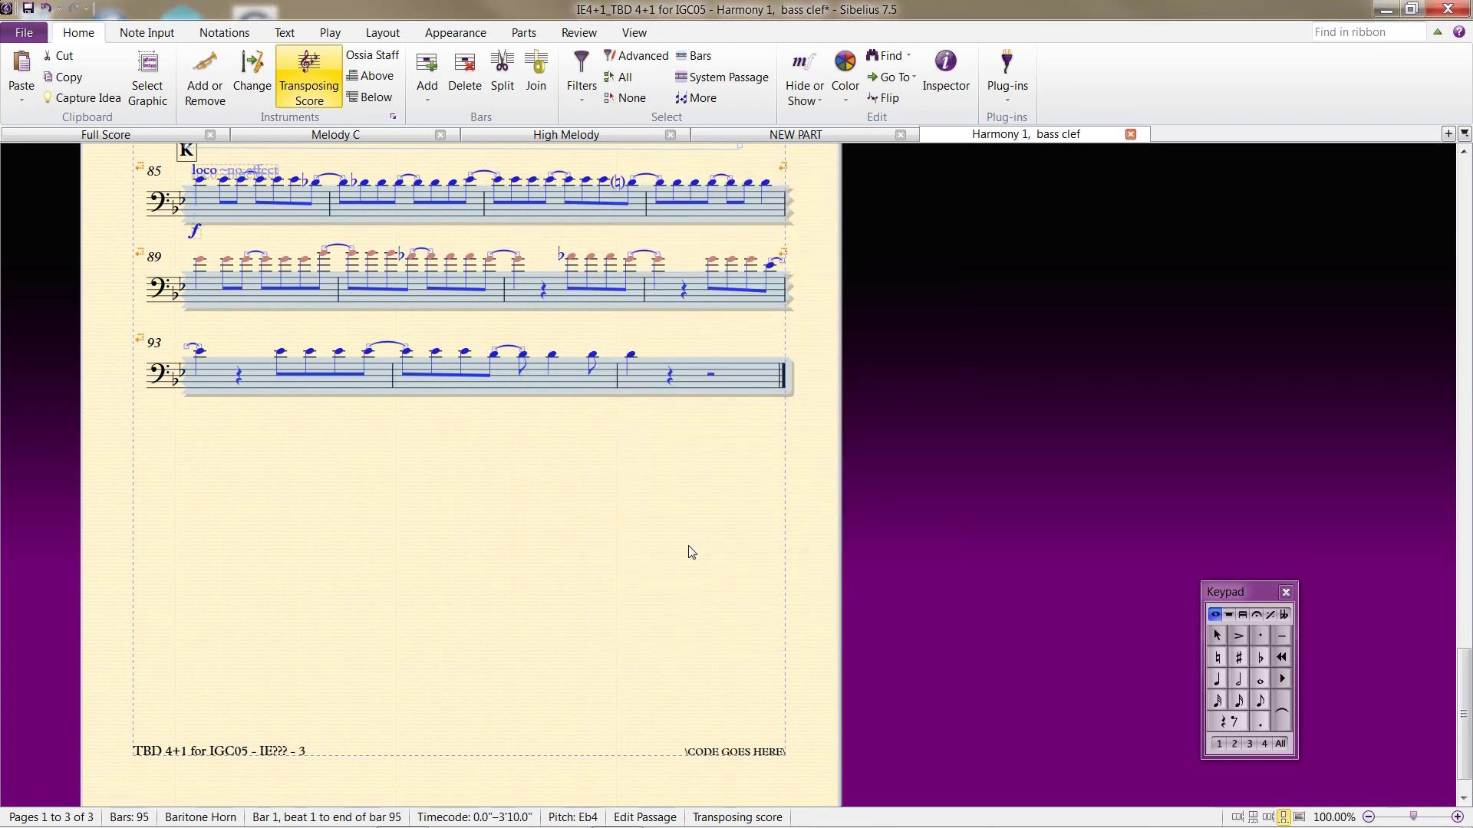
Check the All Instruments list for the Harmony 1 instrument change, cancel it and clear the selection.
key("ctrl+shift+alt+i")
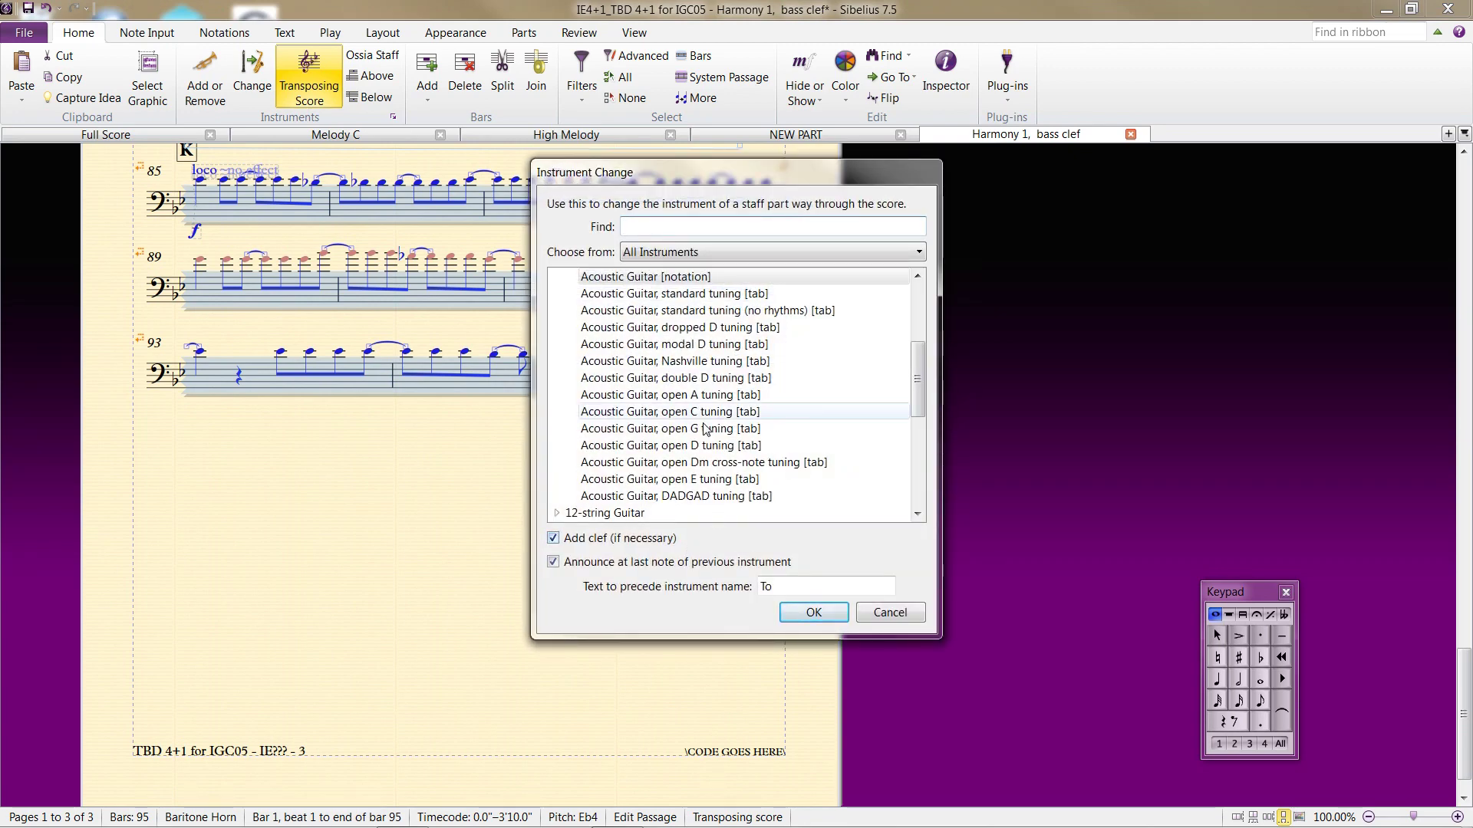
key("Escape")
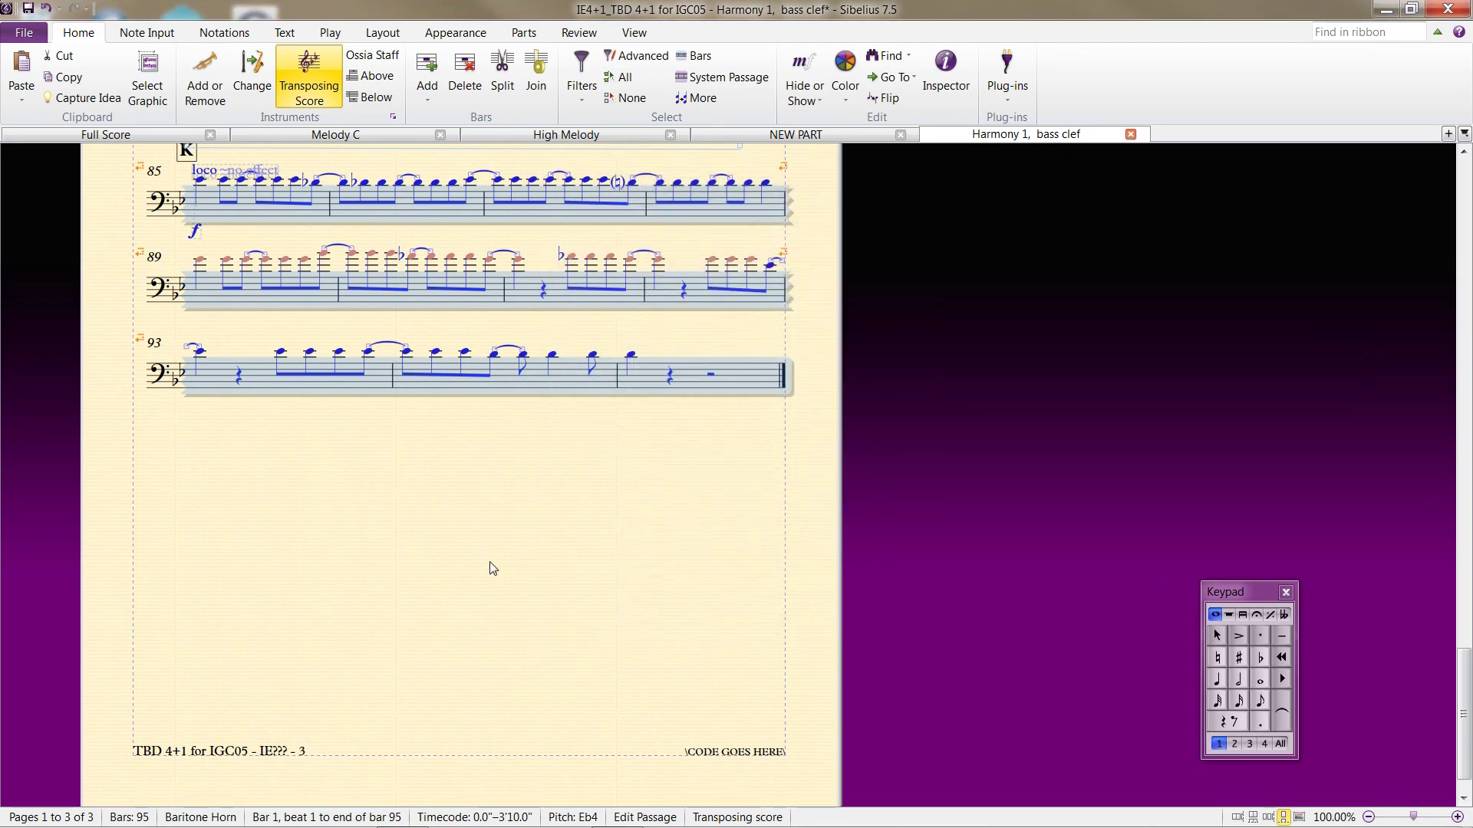
key("Escape")
Reset the note spacing and optimize the staff spacing across the entire Harmony 1, bass clef part, and clear the selection.
scroll(491, 568, "up", 10)
scroll(492, 568, "up", 15)
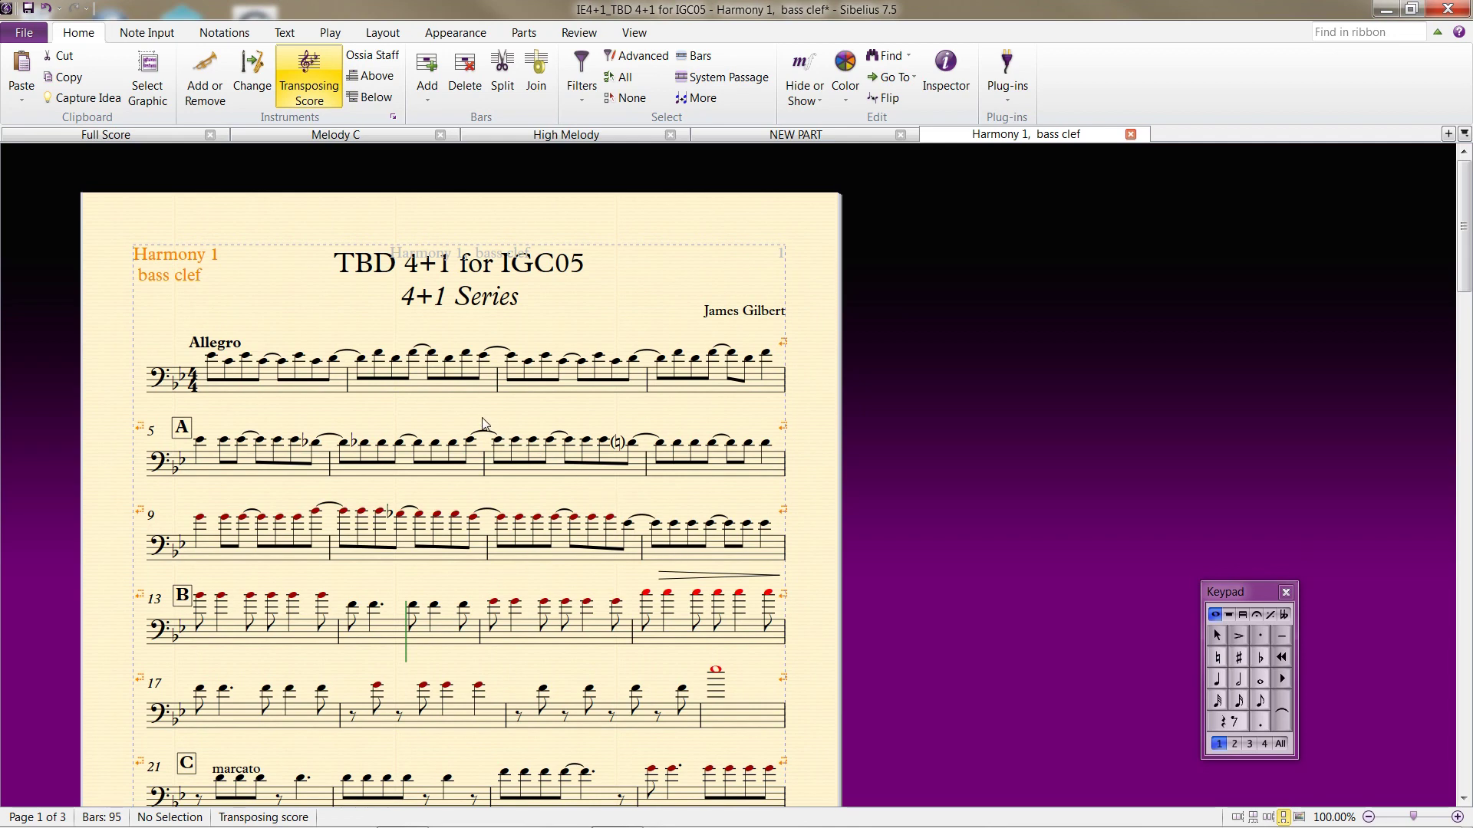
key("ctrl+a")
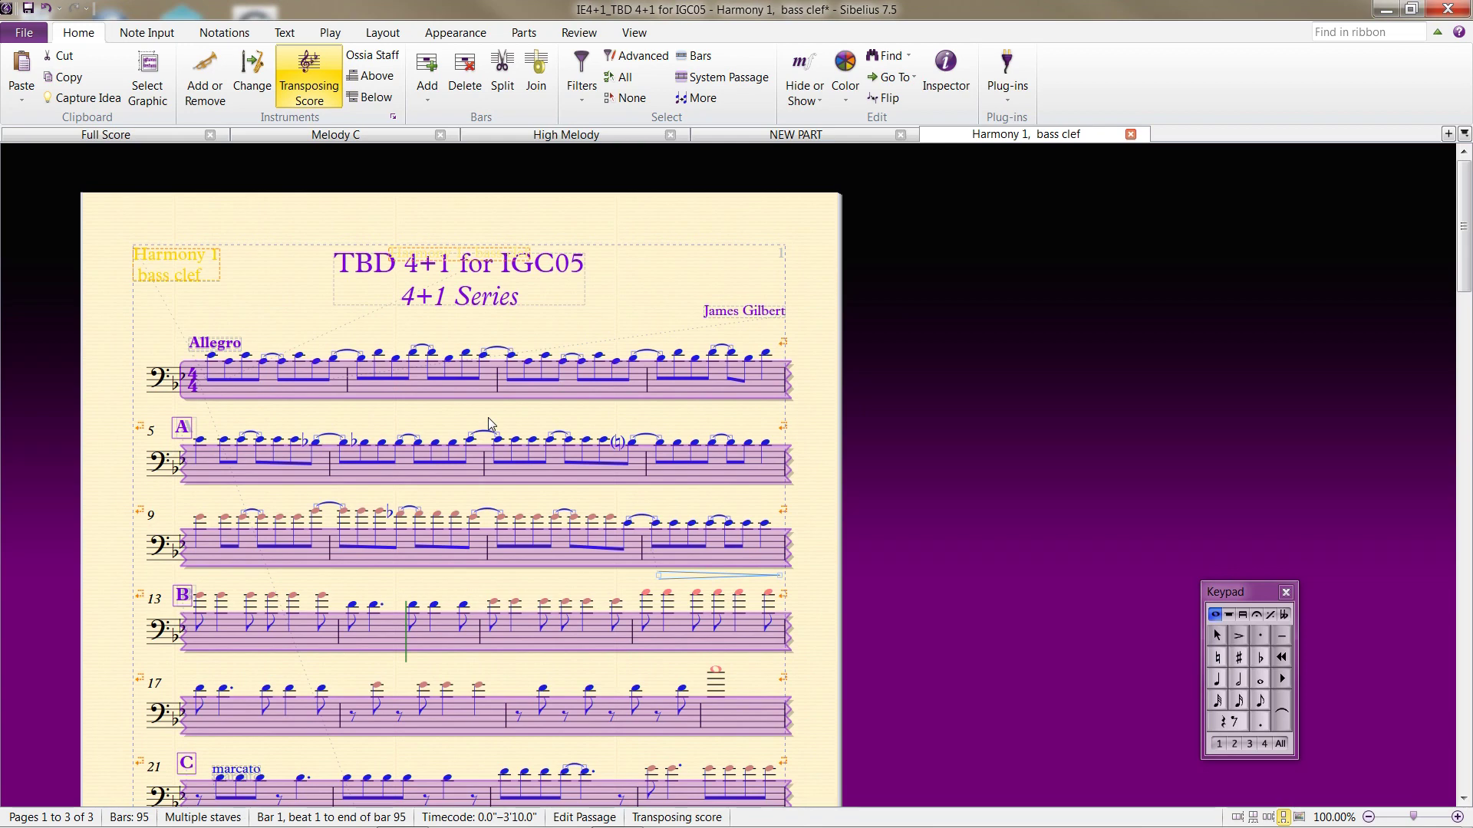
left_click(384, 38)
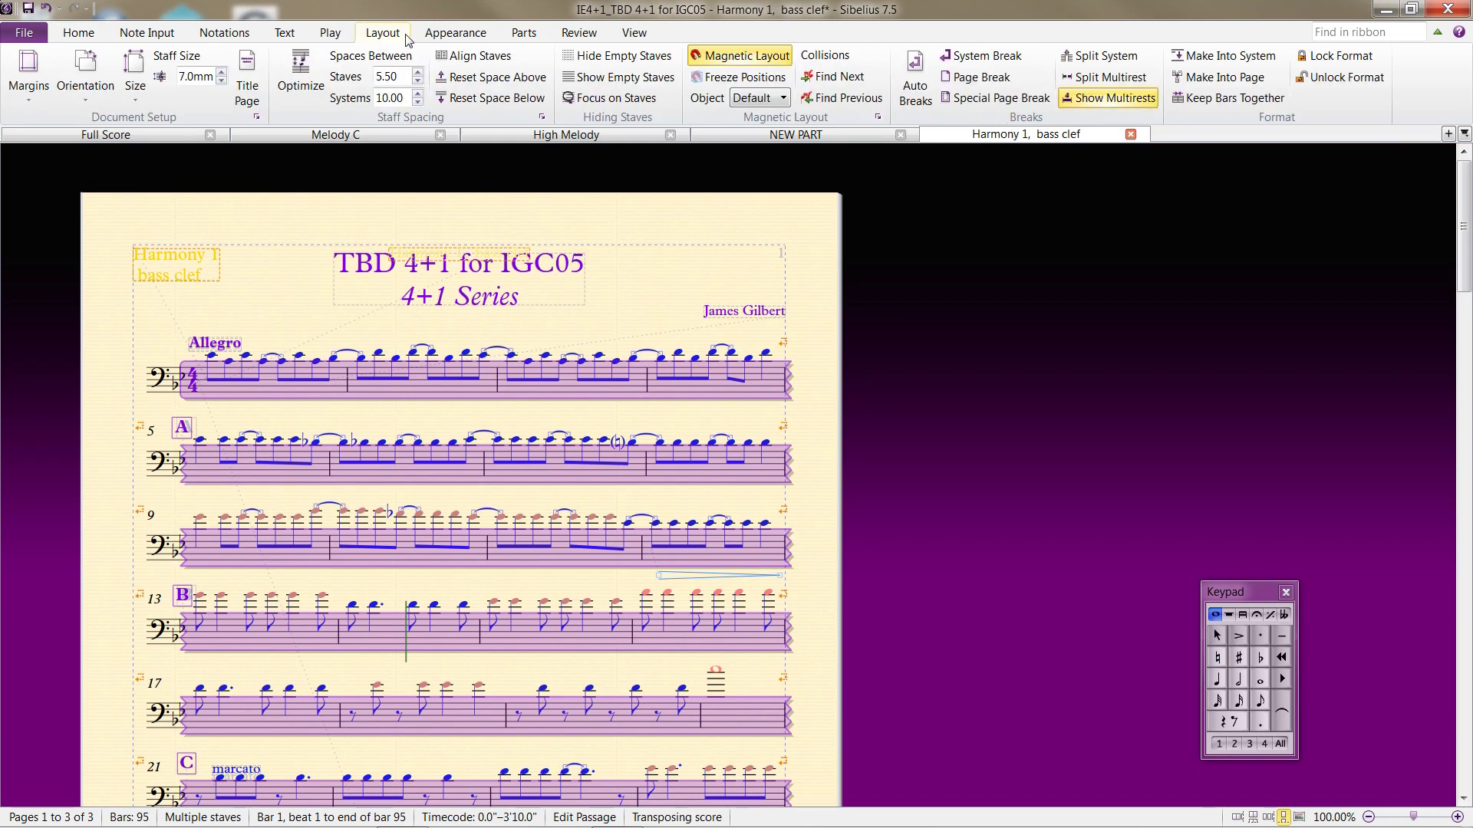
left_click(443, 36)
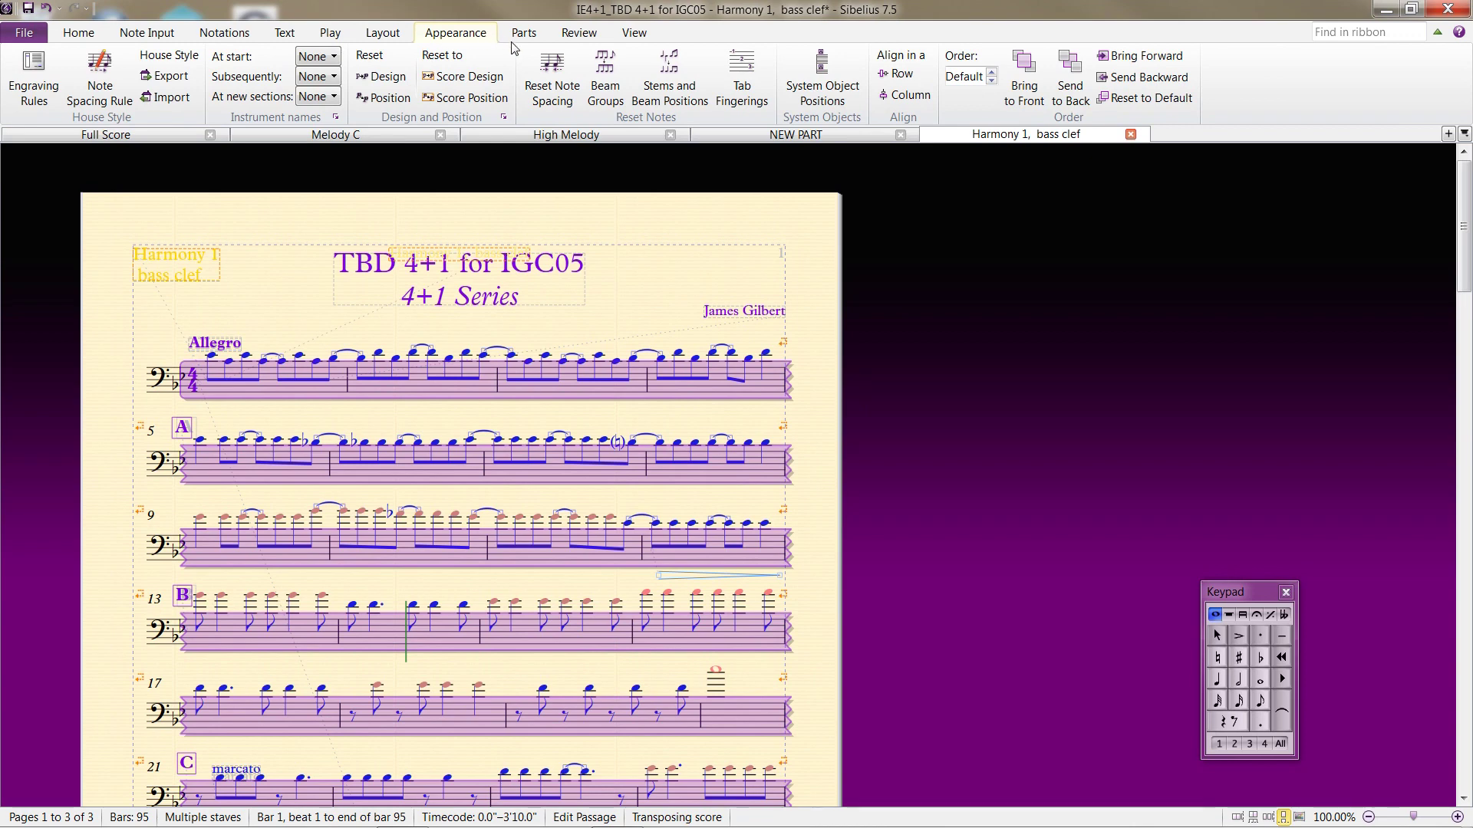
left_click(549, 71)
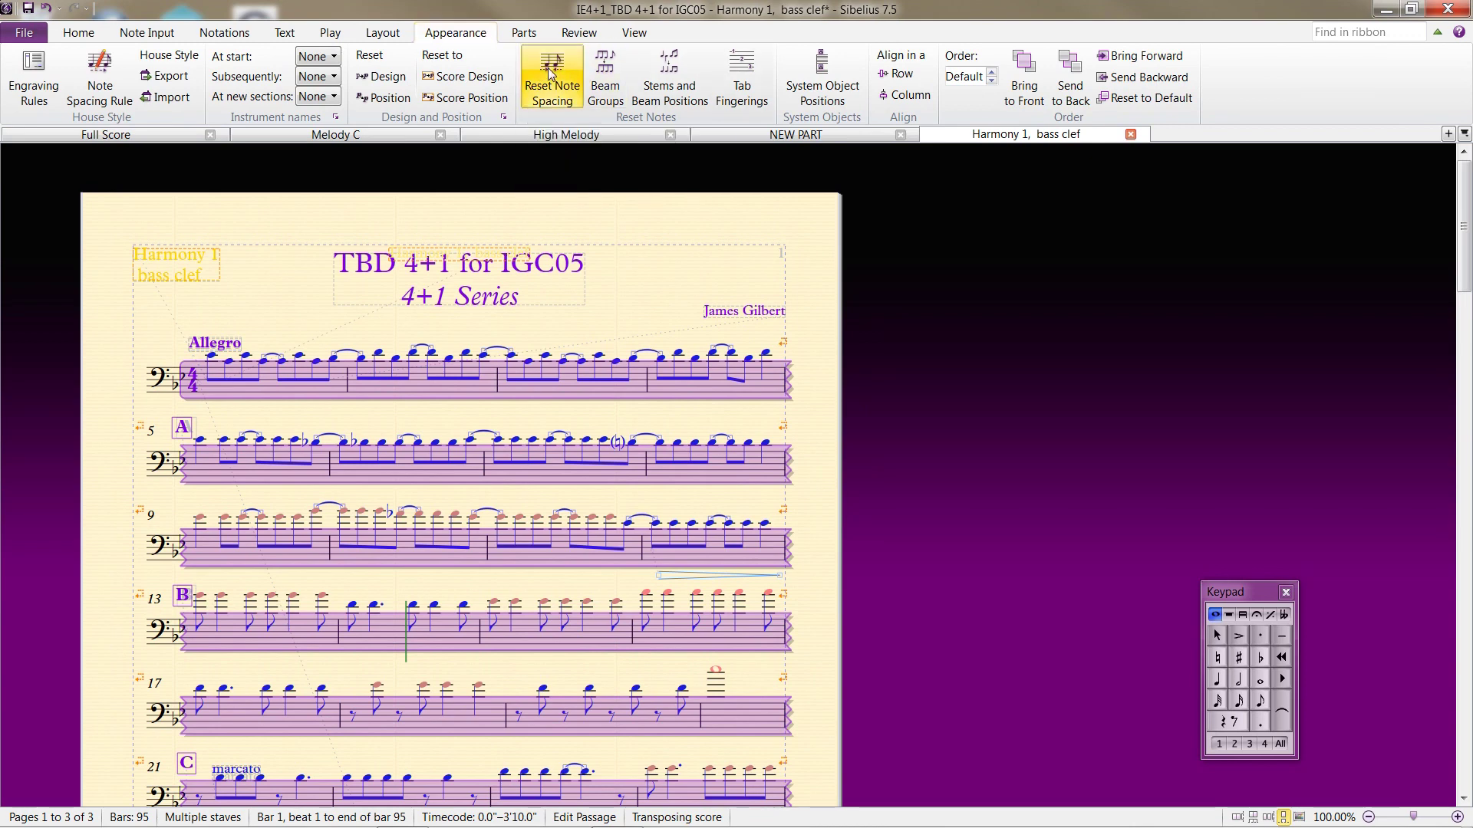
left_click(393, 33)
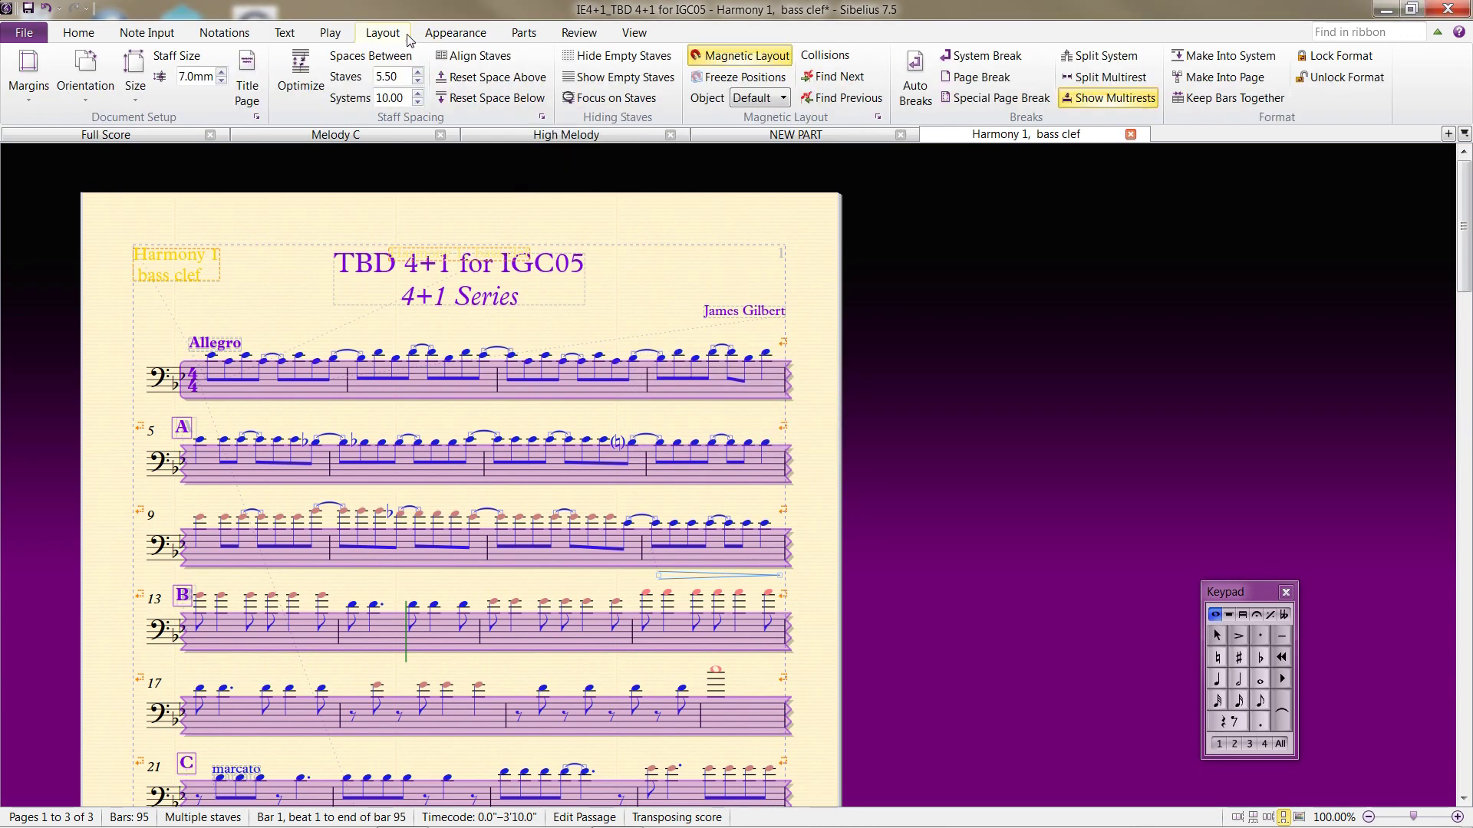
left_click(300, 73)
key("Escape")
left_click(524, 33)
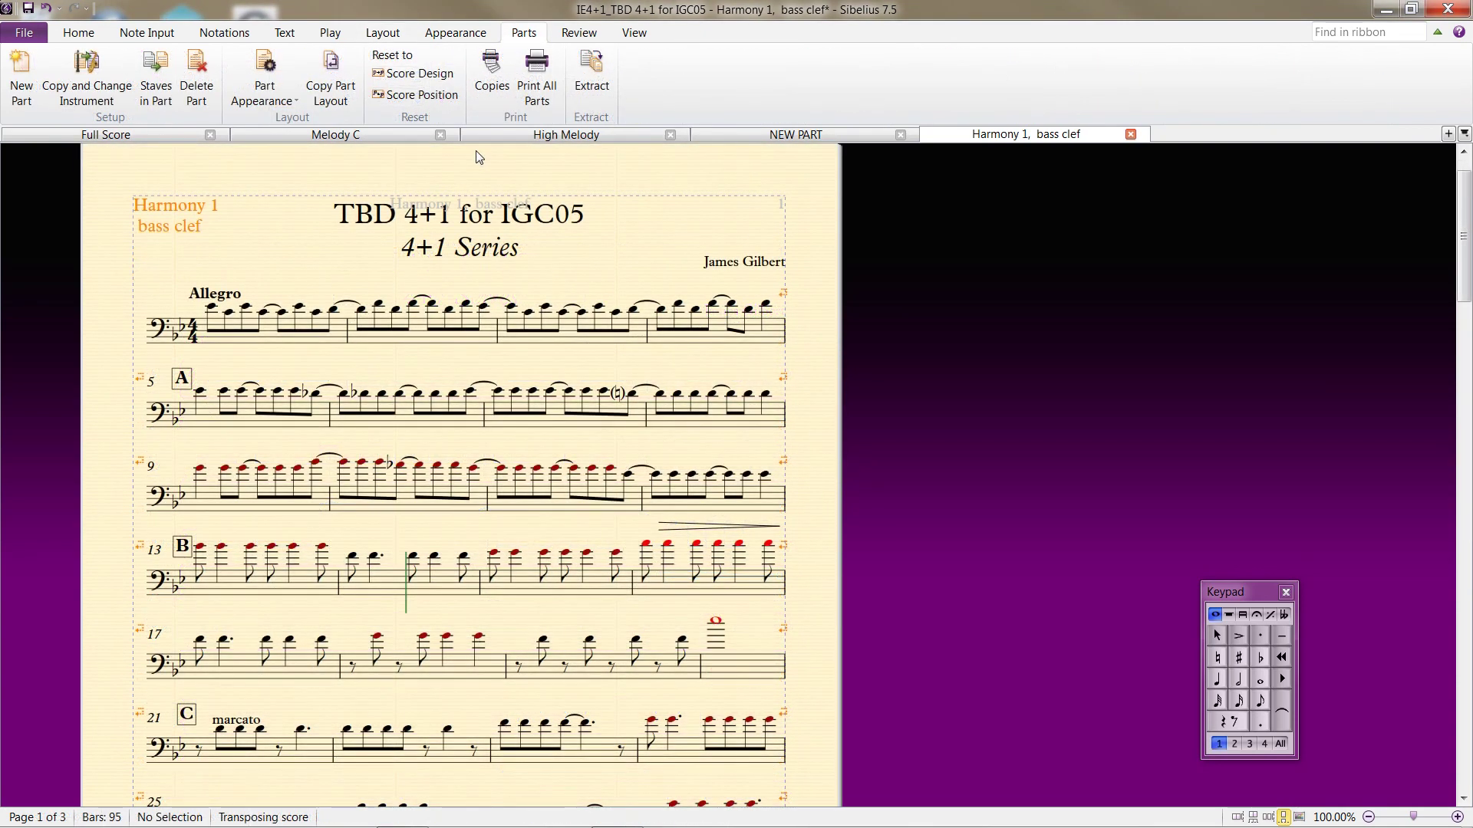
Set up a part layout copy from High Melody to every part from NEW PART through Keyboard, and cancel it.
left_click(345, 95)
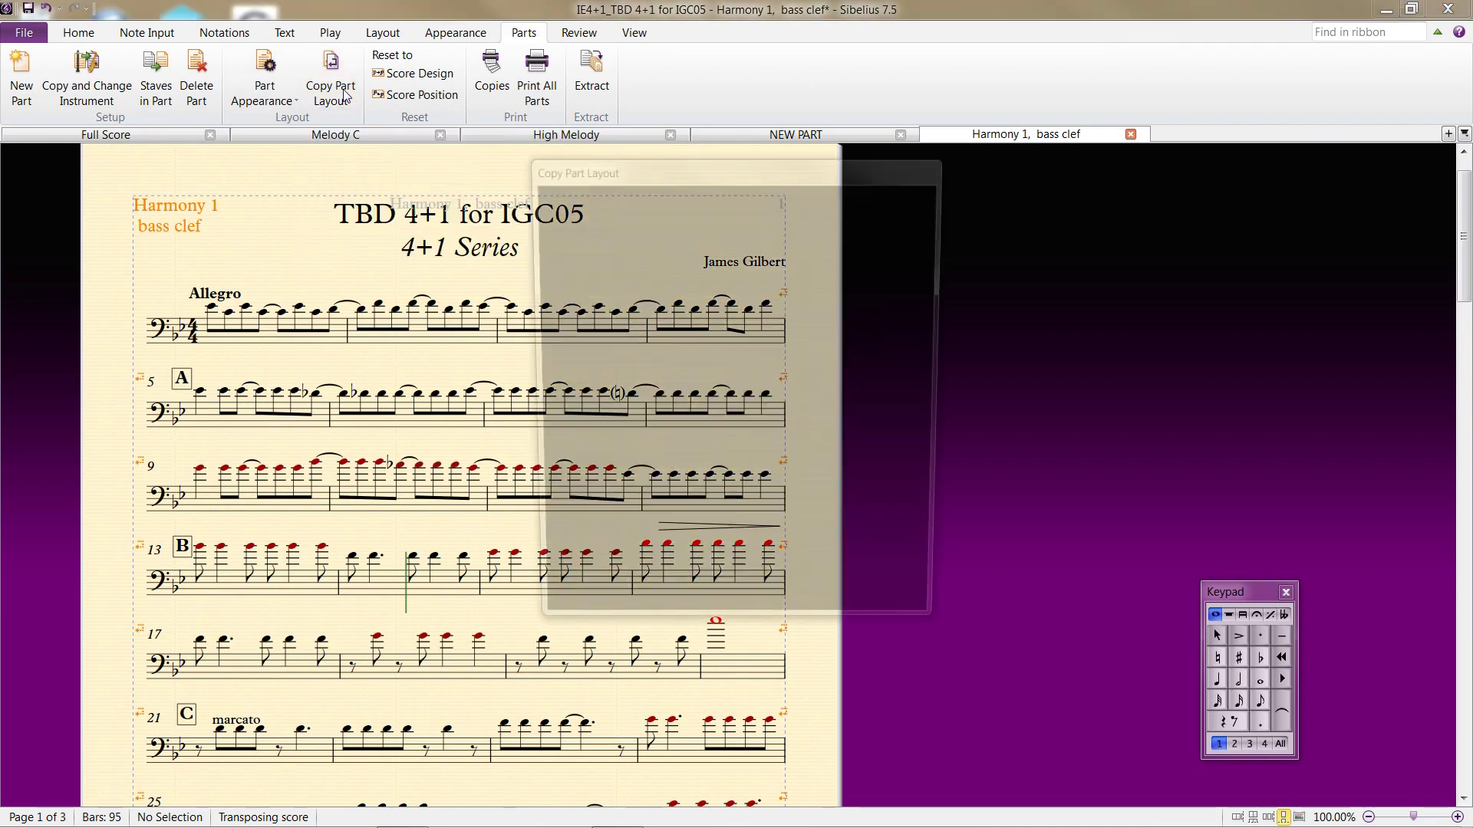
left_click(580, 278)
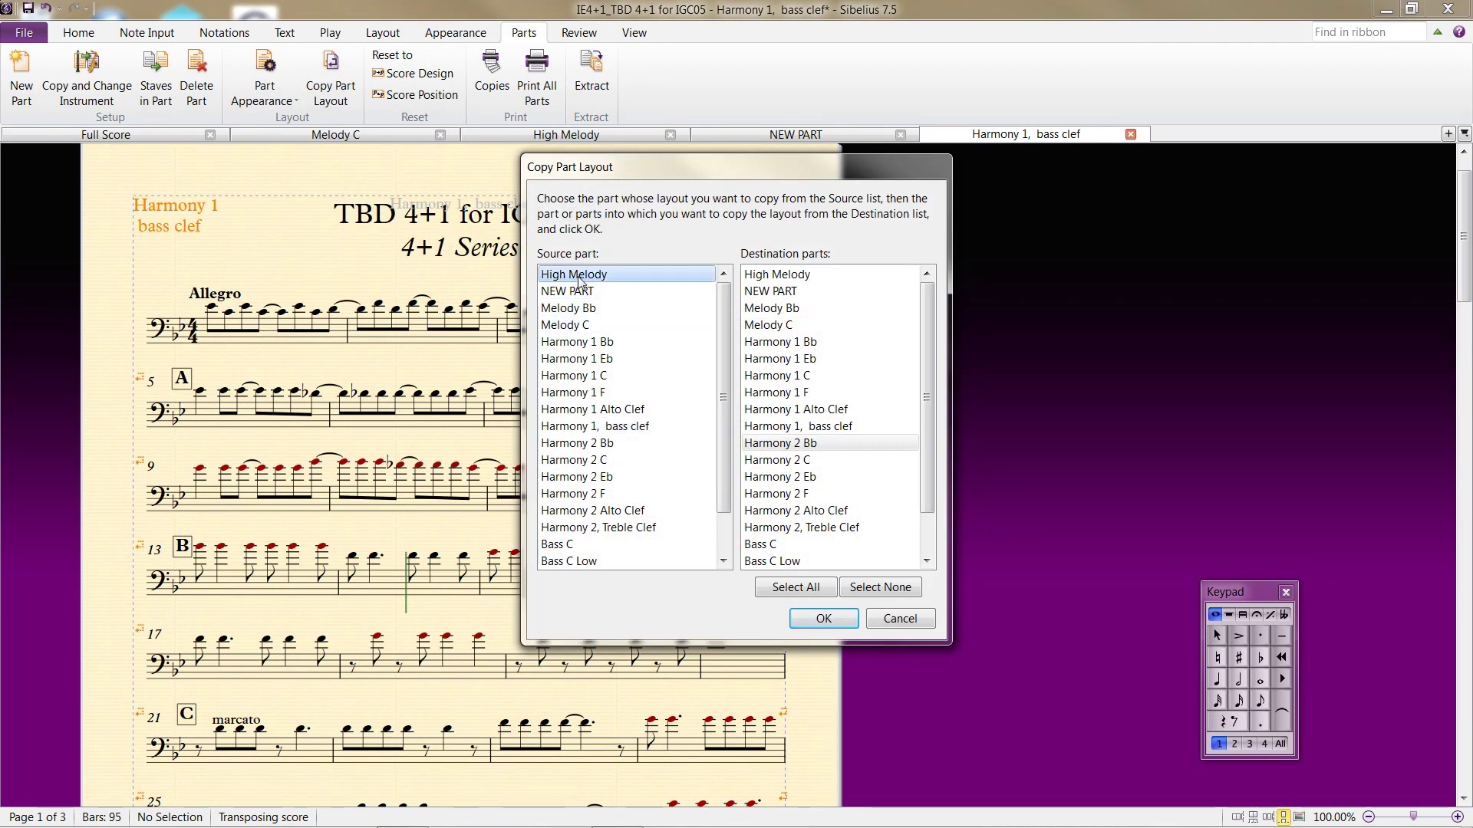
left_click(761, 277)
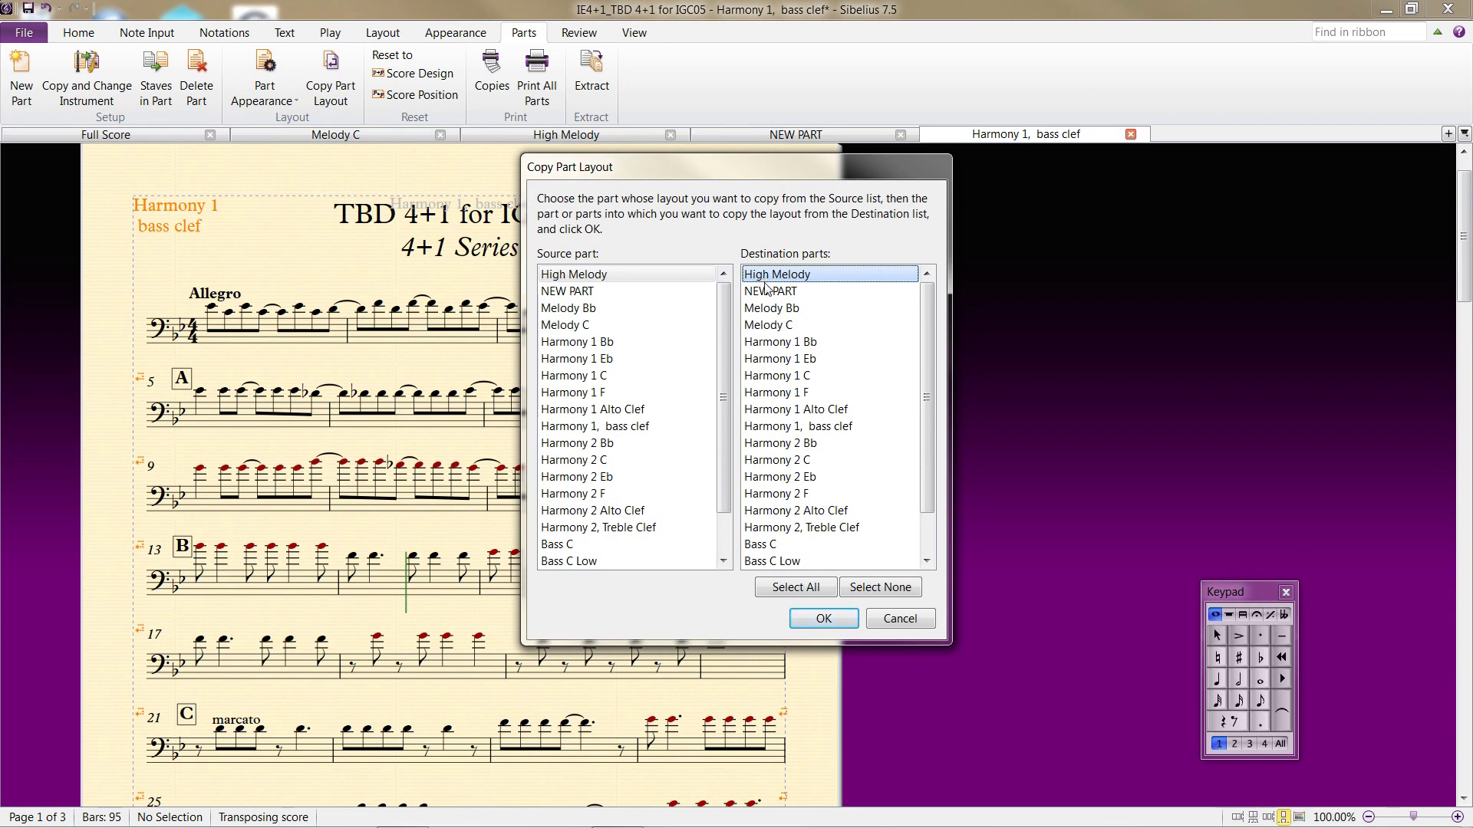
left_click(765, 290)
scroll(932, 367, "down", 1)
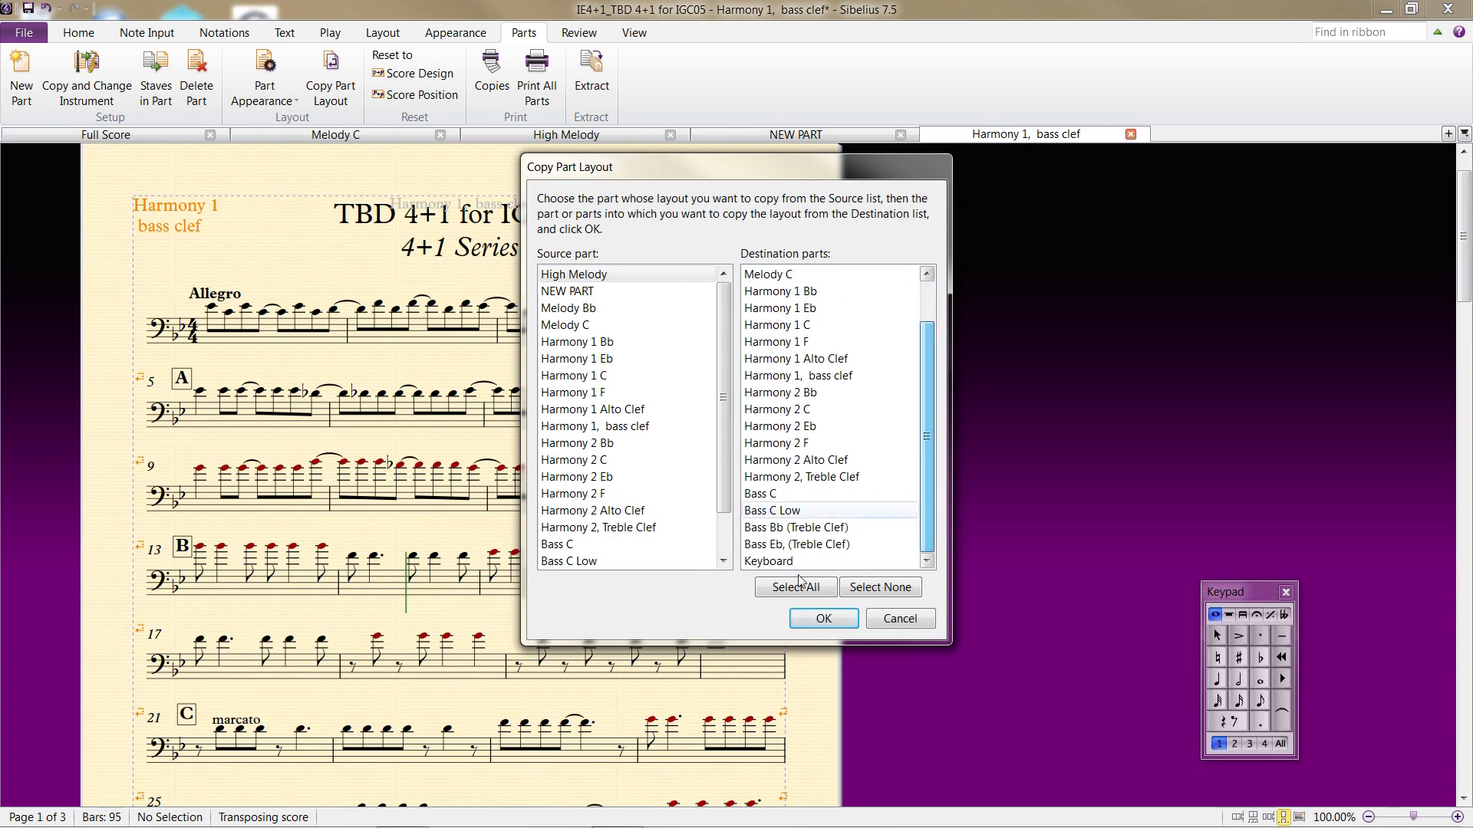
left_click(776, 565, "shift")
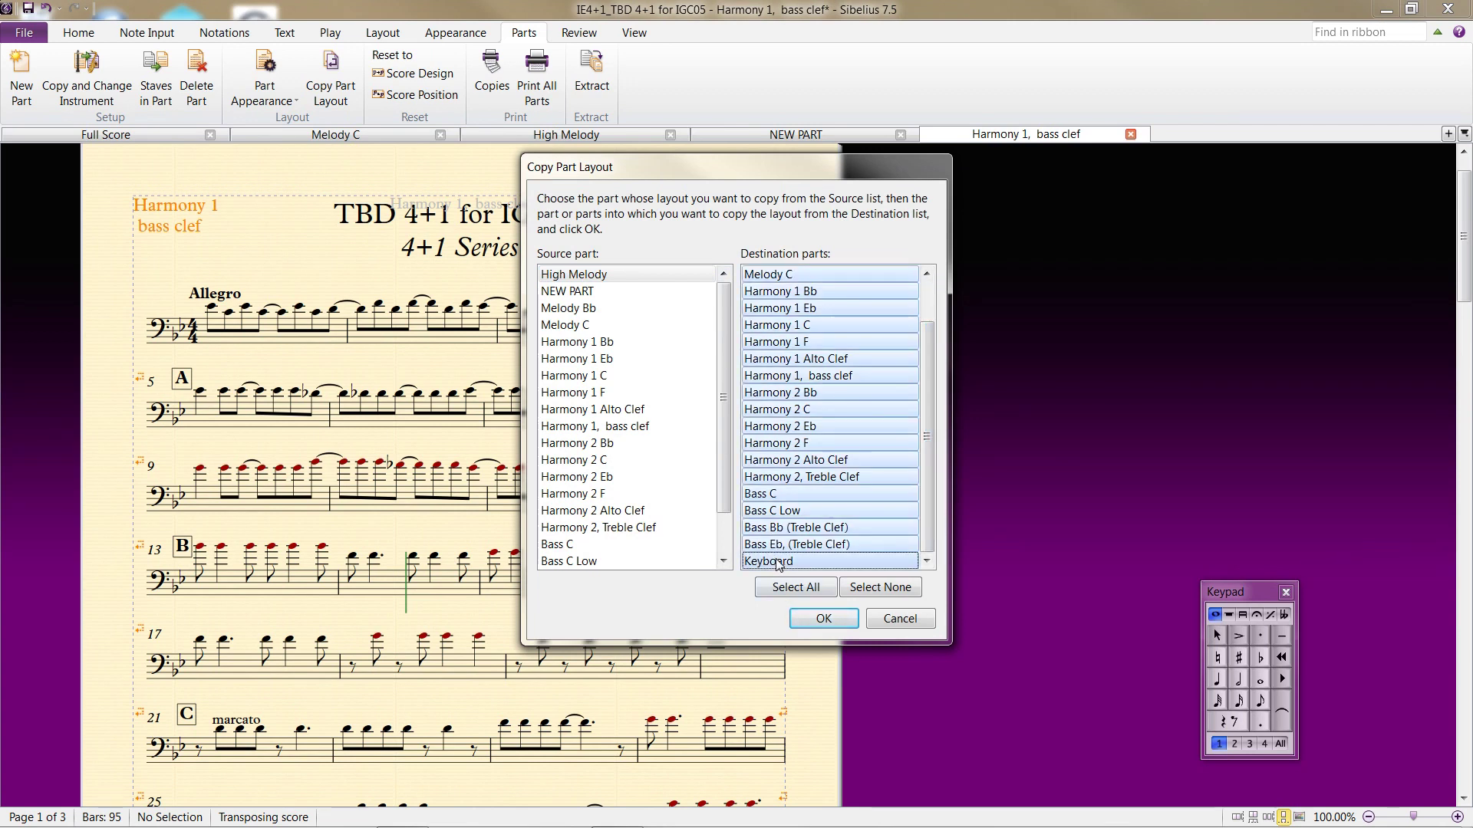
left_click(918, 618)
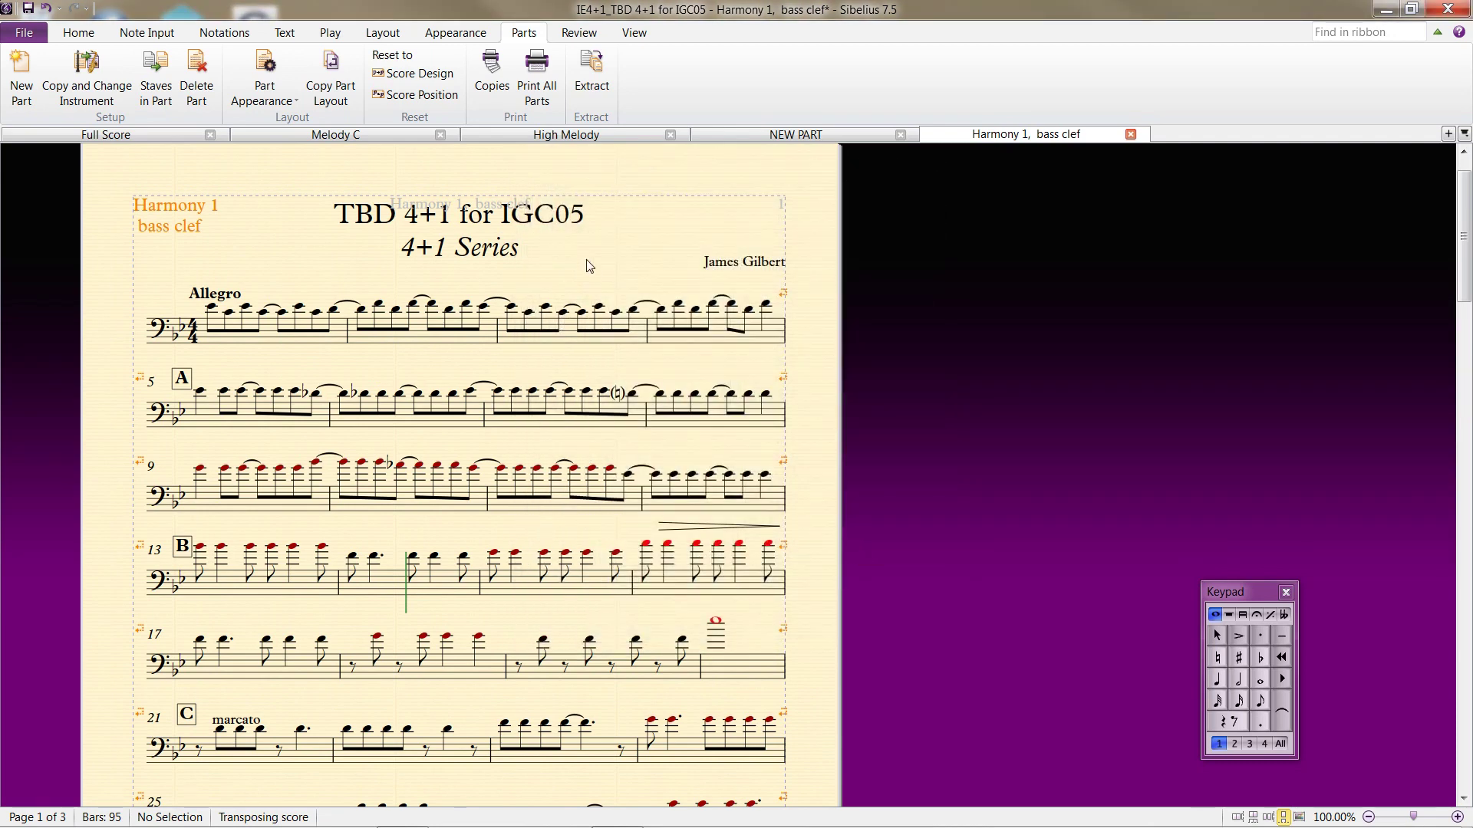
View the Part Appearance scope choices and the staves assigned to the Harmony 1, bass clef part without changing either.
left_click(265, 93)
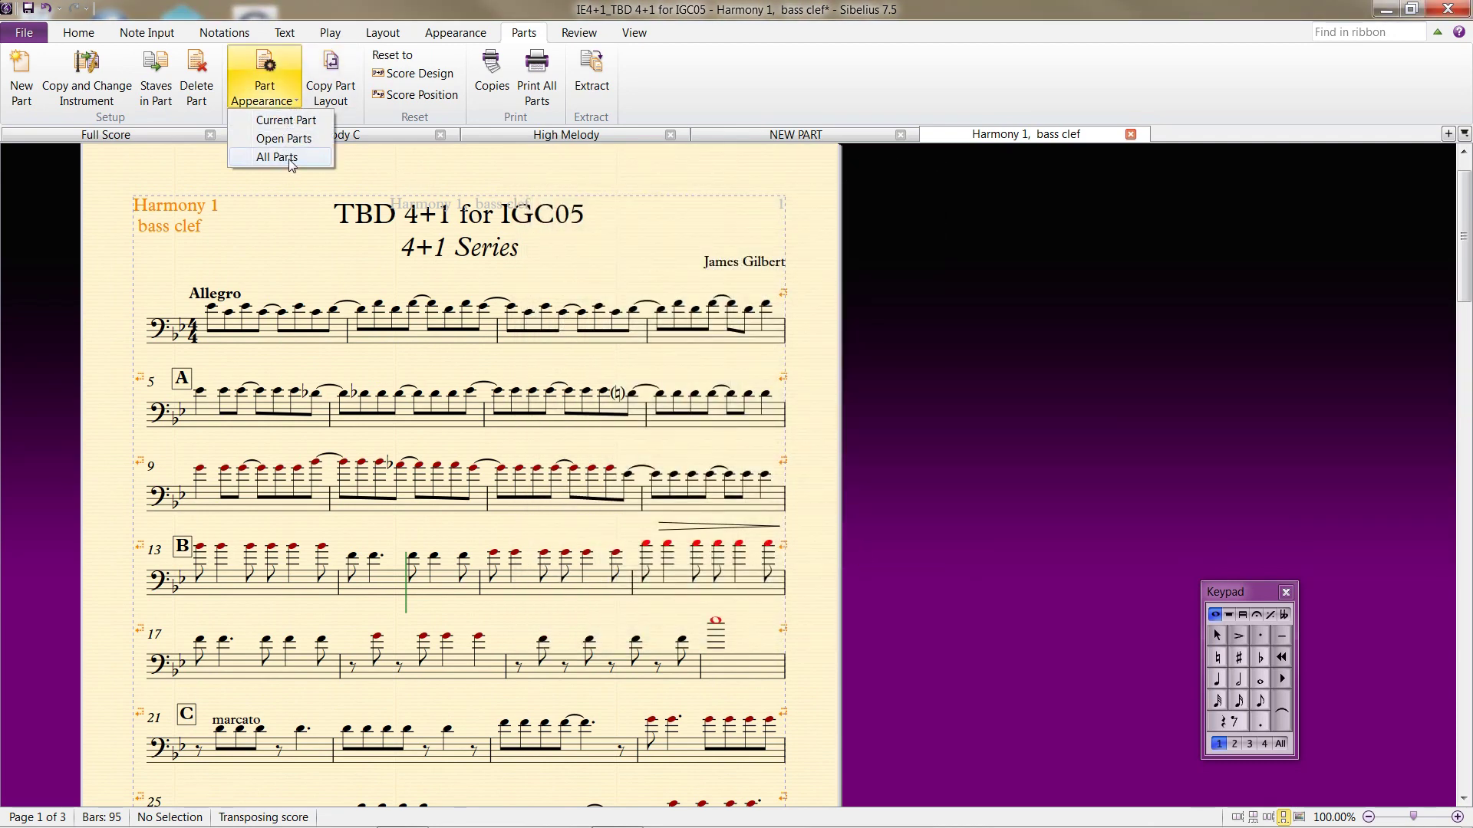
left_click(445, 176)
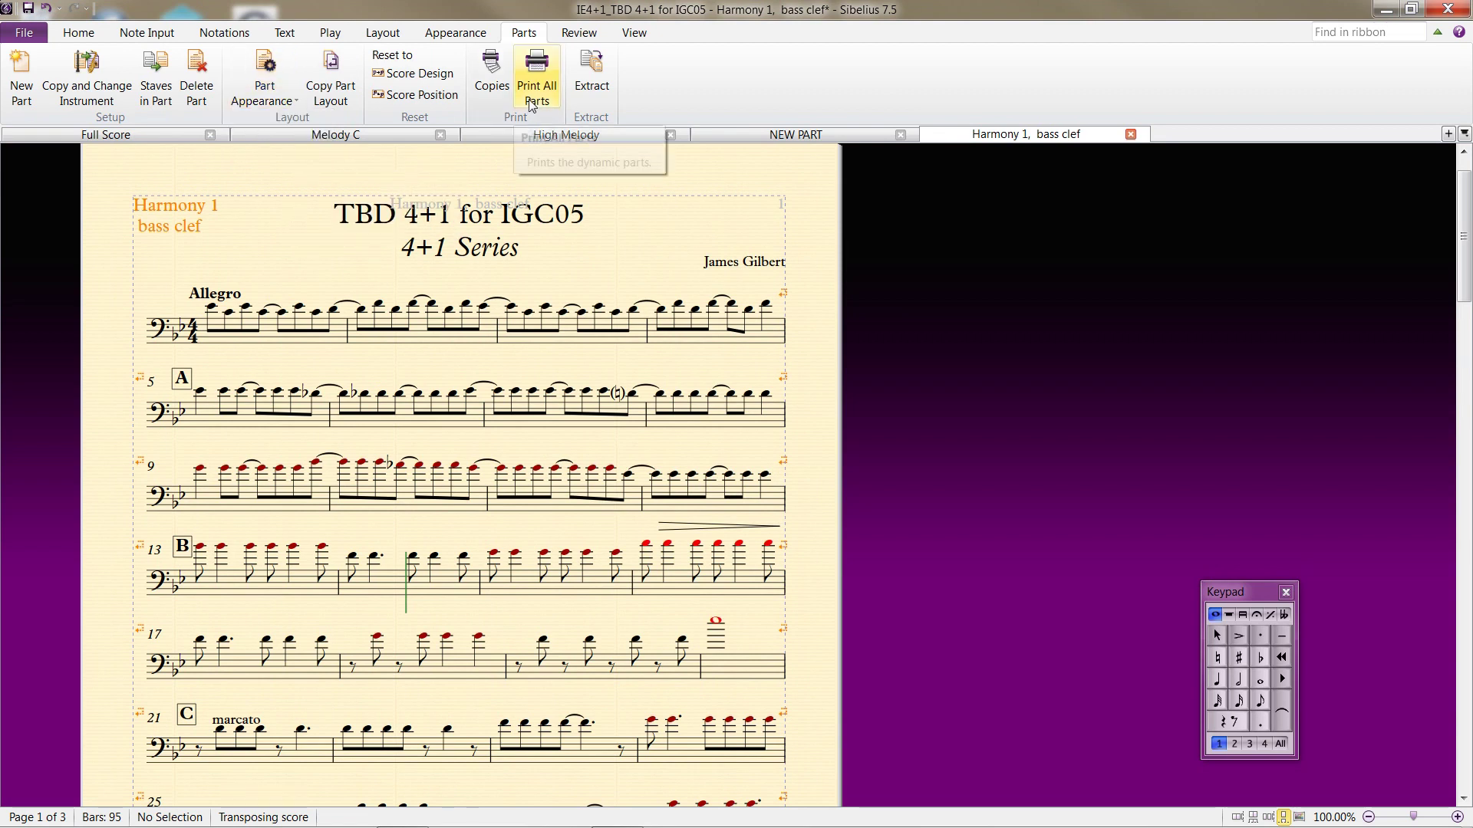
left_click(156, 92)
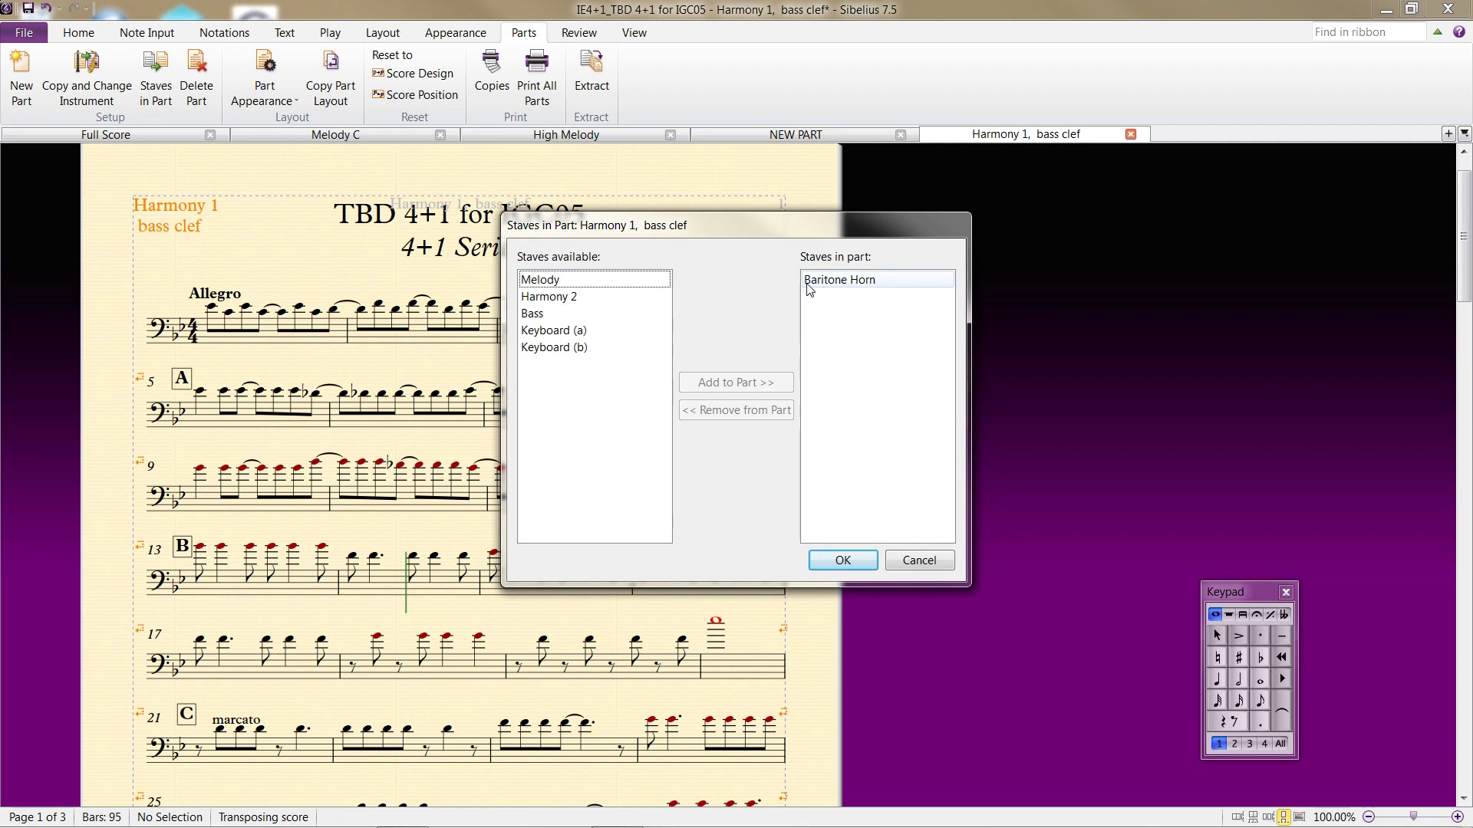
left_click(919, 559)
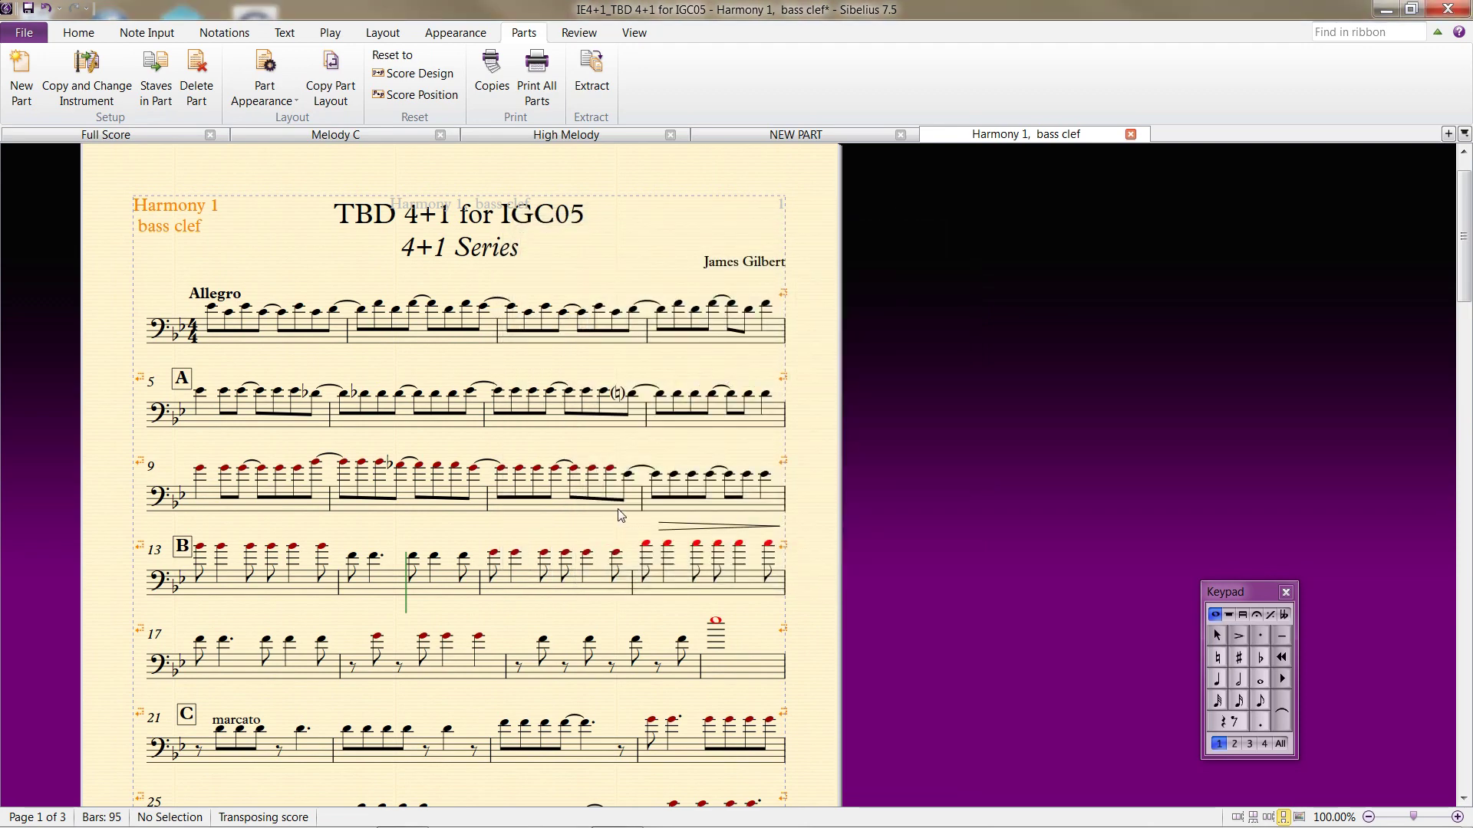
Search for a baritone instrument change at bar 3 of the Harmony 1, bass clef part, and cancel without applying one.
left_click(513, 343)
key("i")
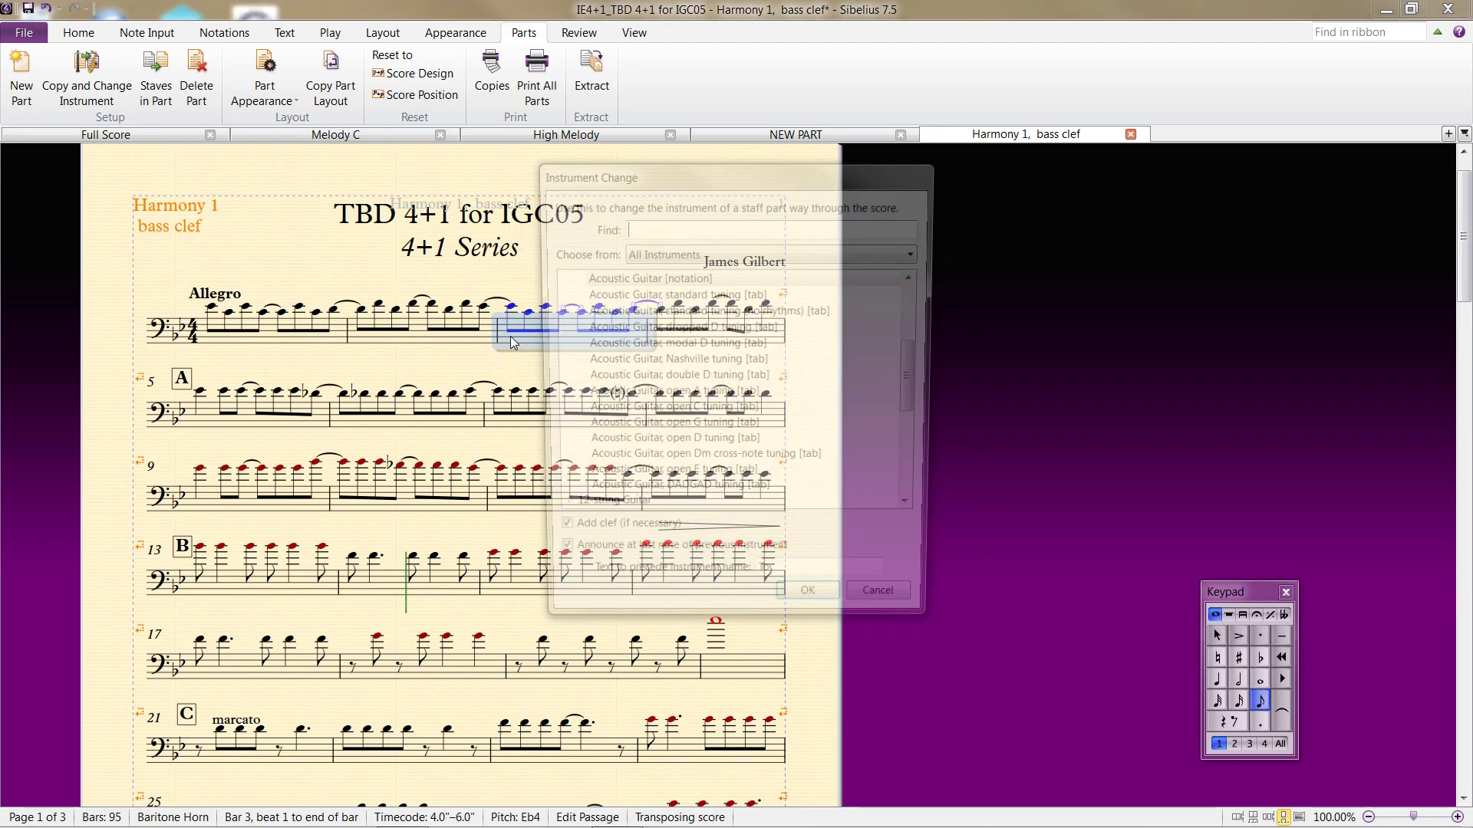
type("barito")
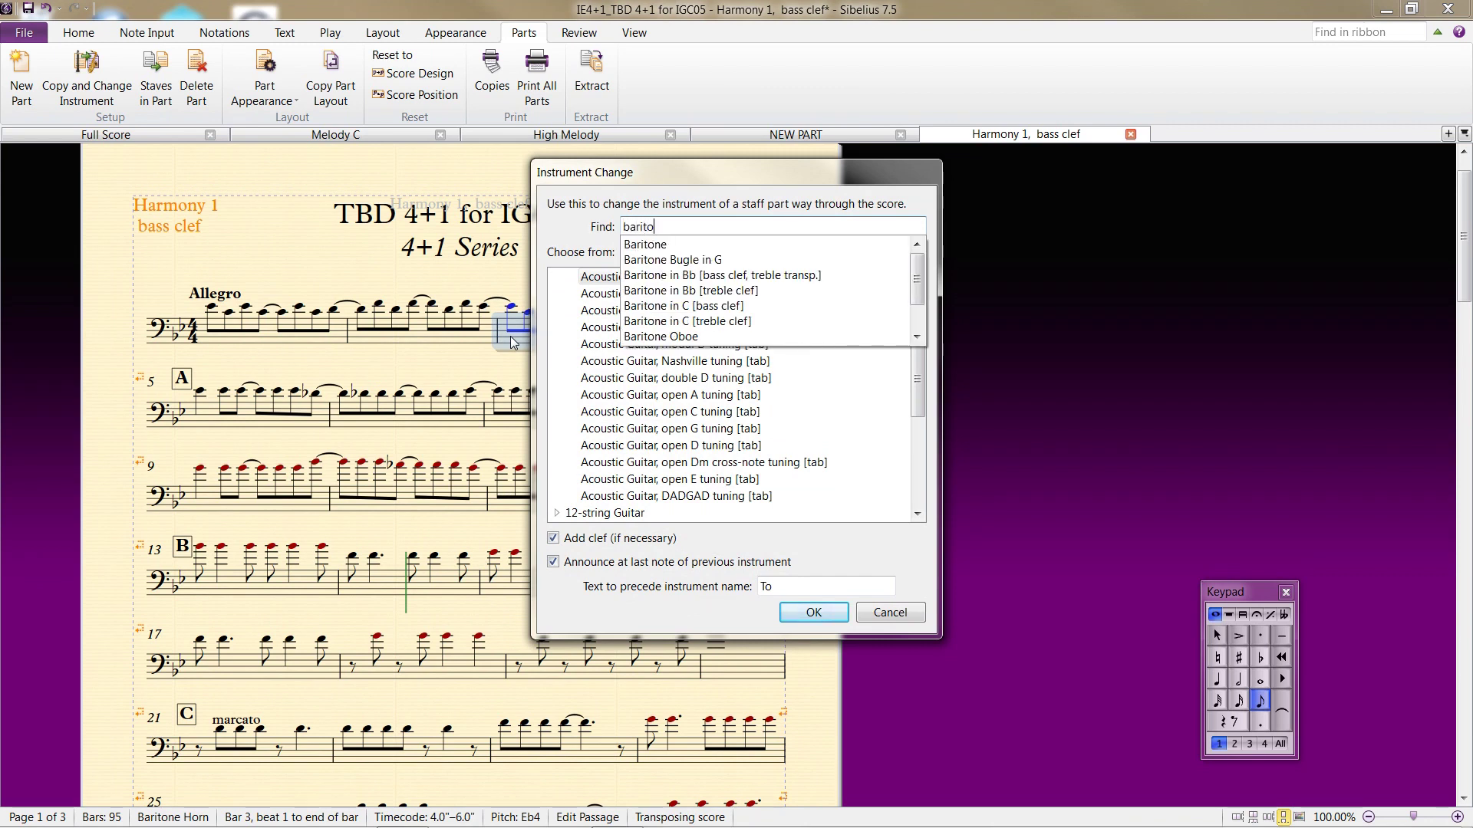
type("ne ho")
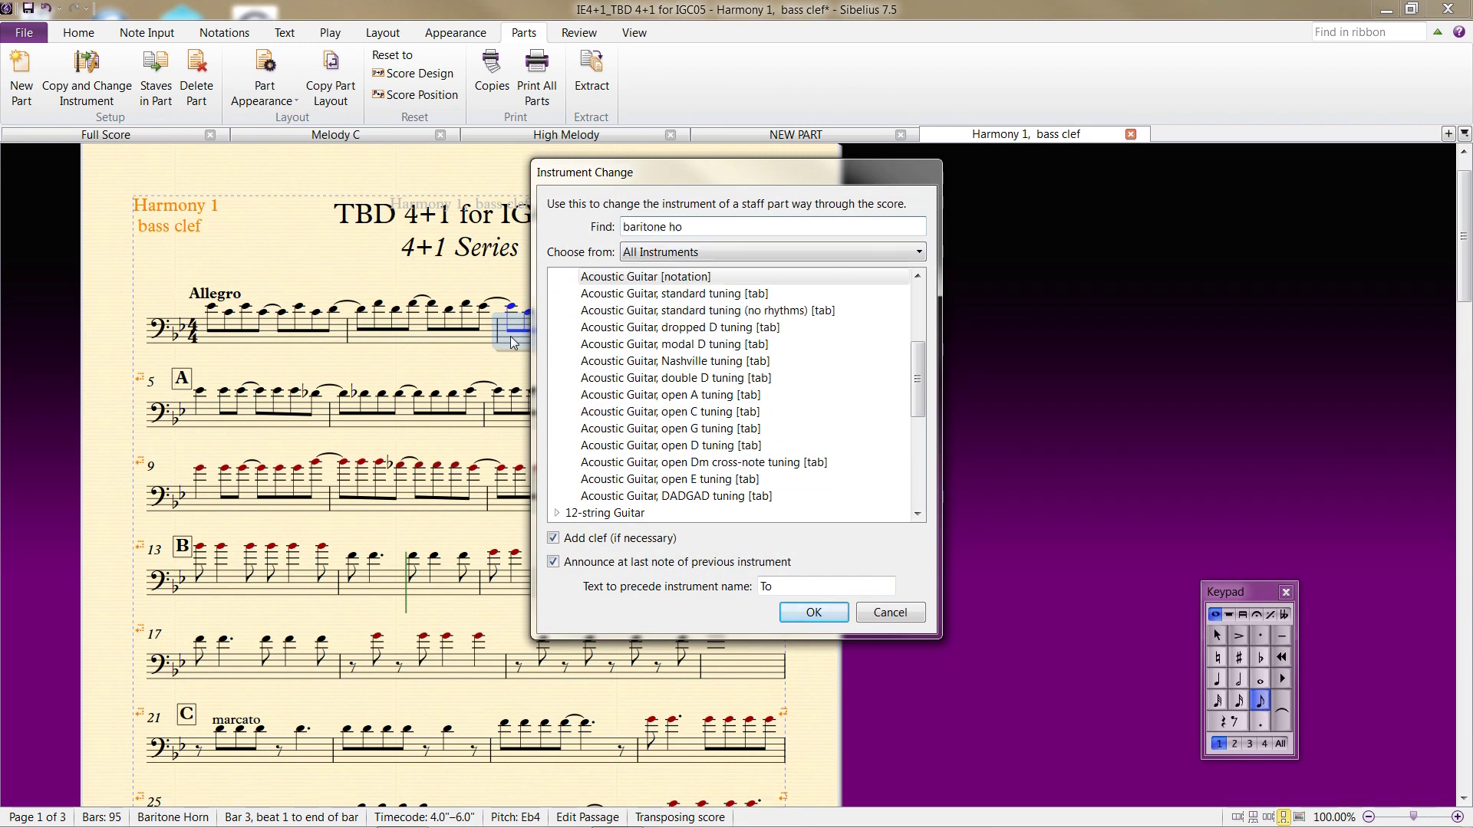
key("BackSpace")
key("BackSpace")
key("BackSpace")
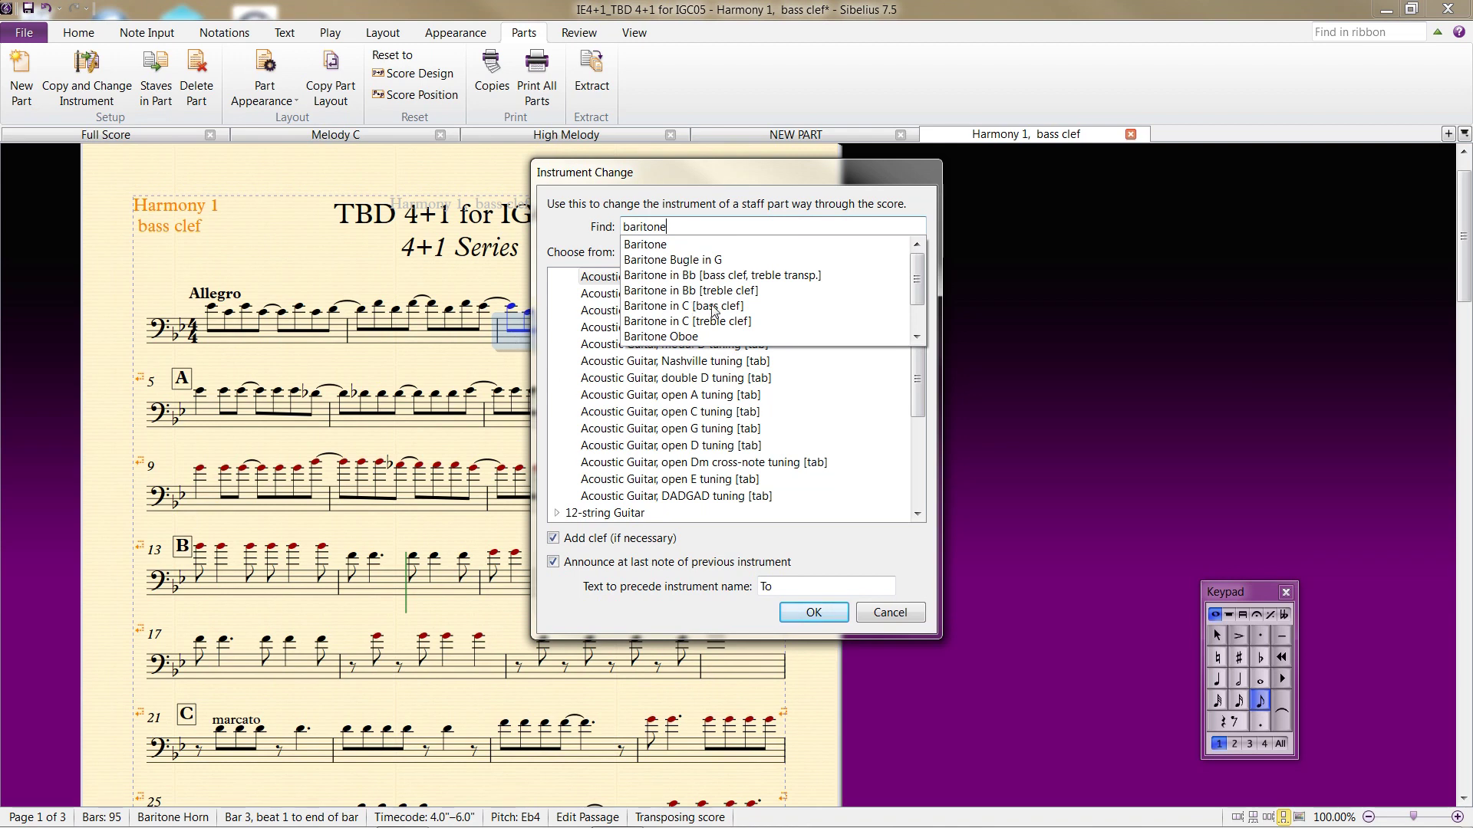
key("Escape")
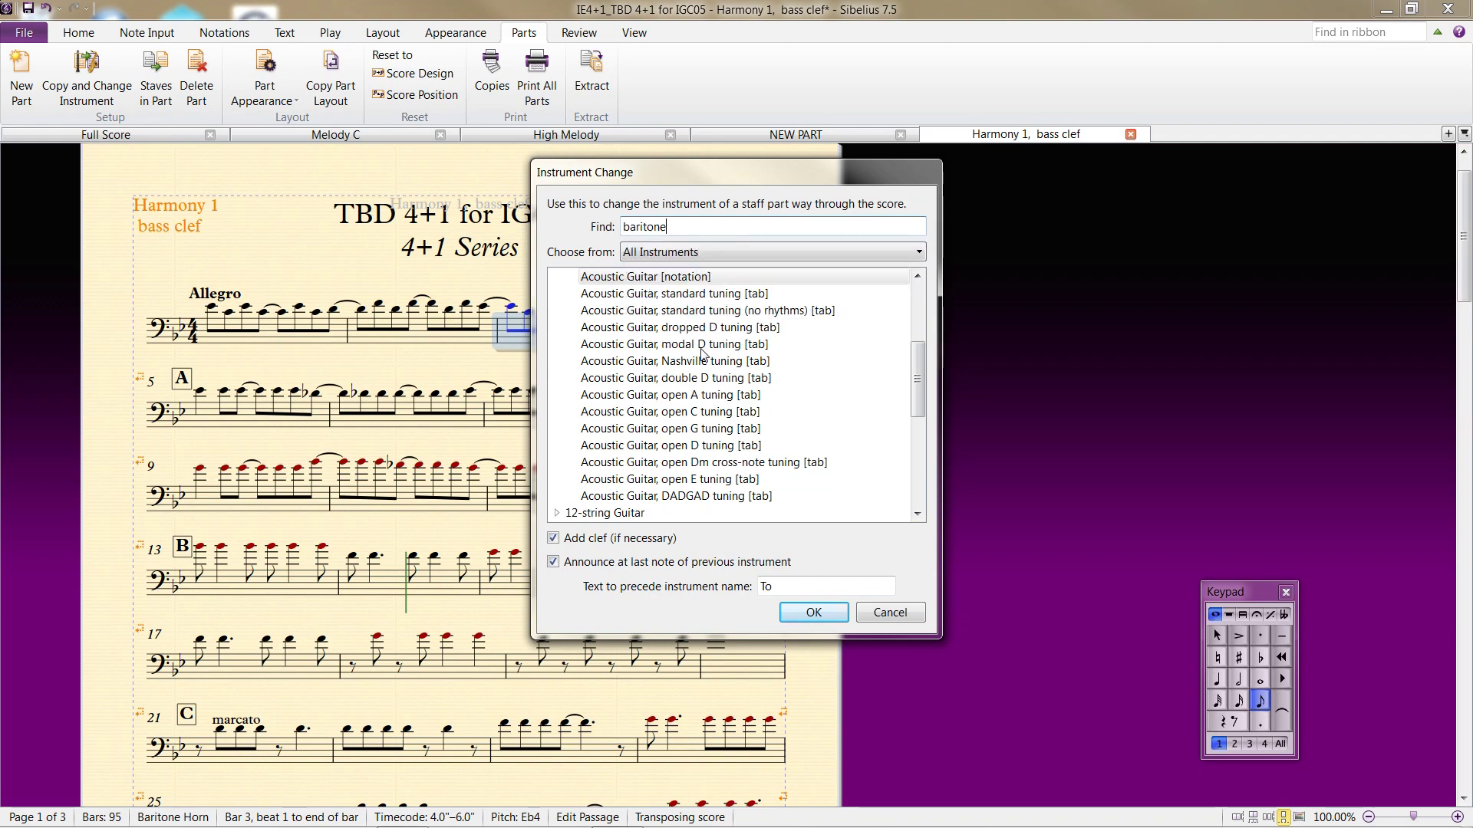
key("Escape")
key("Escape")
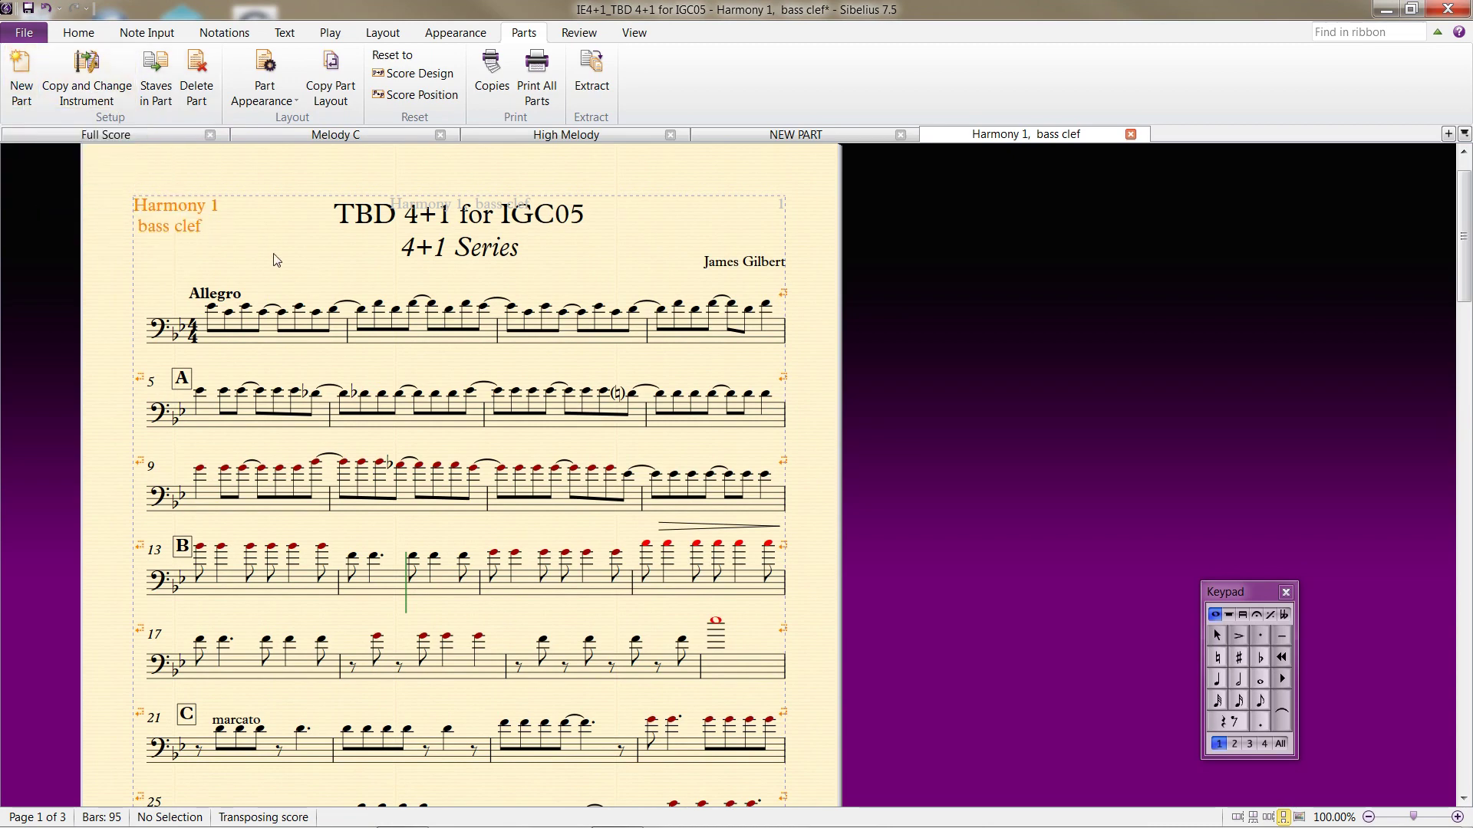
Create a Viola part by copying the Melody C part and changing its instrument to Viola.
left_click(322, 135)
left_click(416, 313)
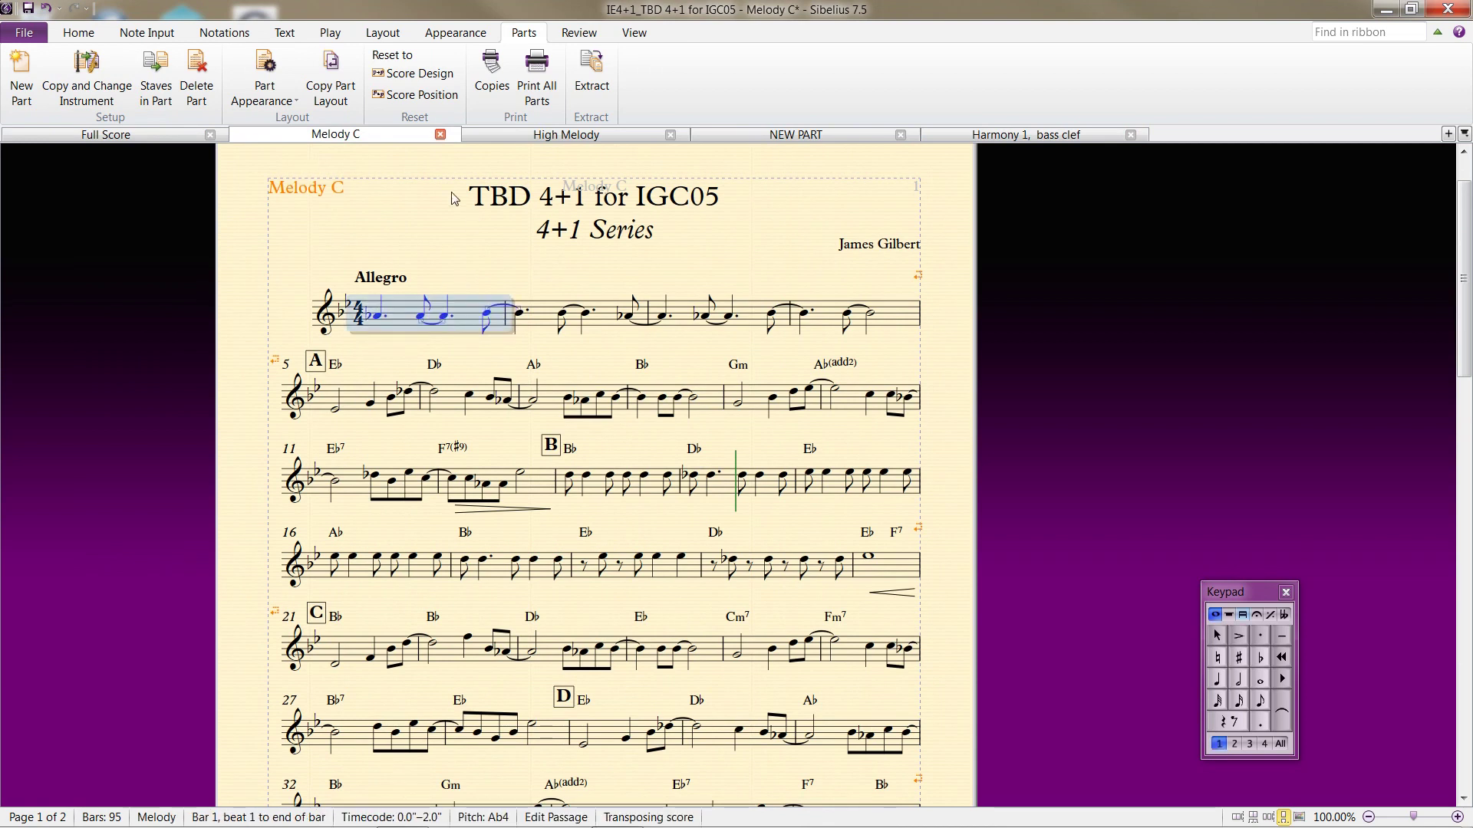
left_click(77, 105)
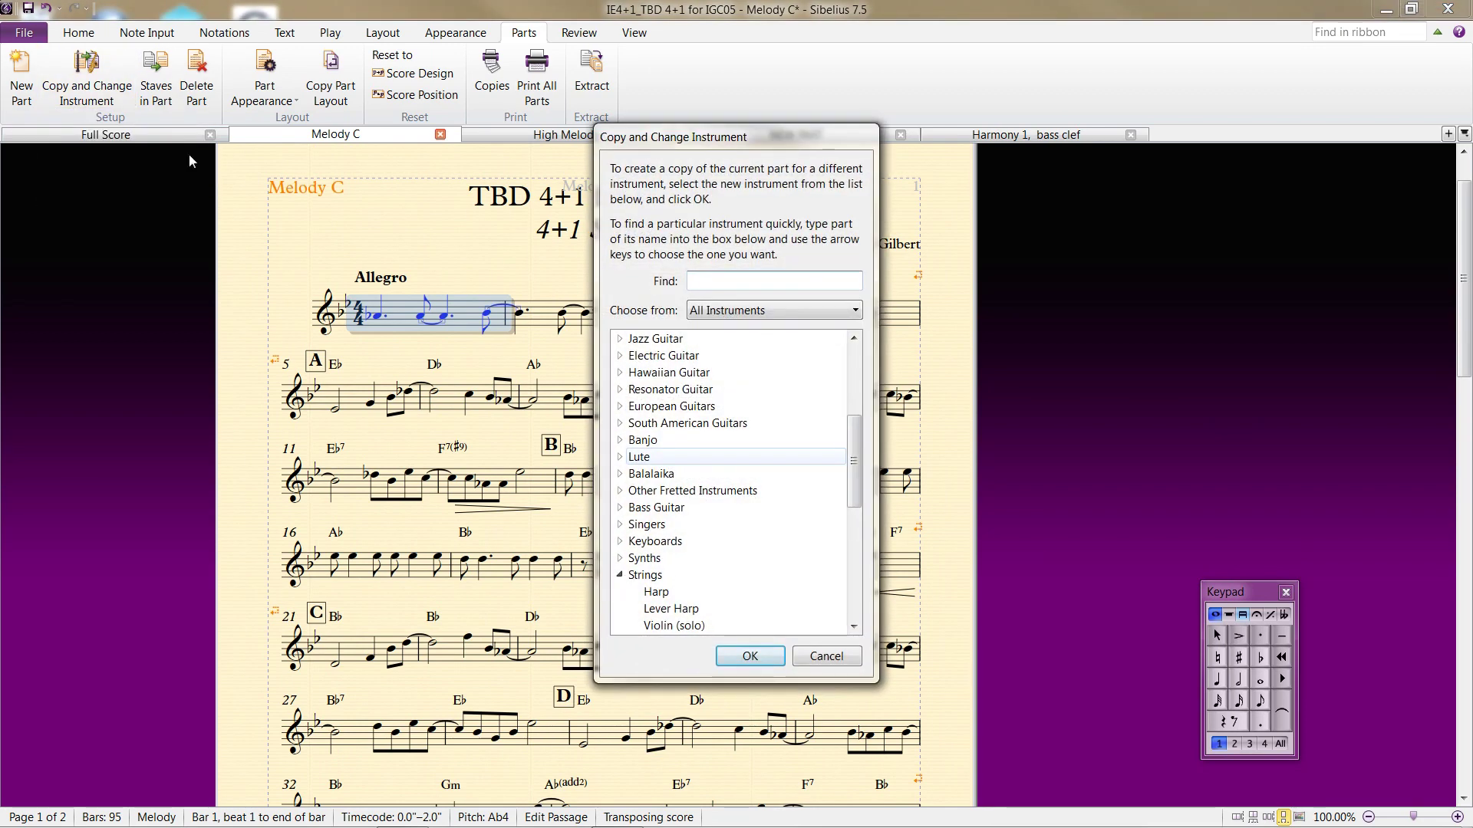
type("vio")
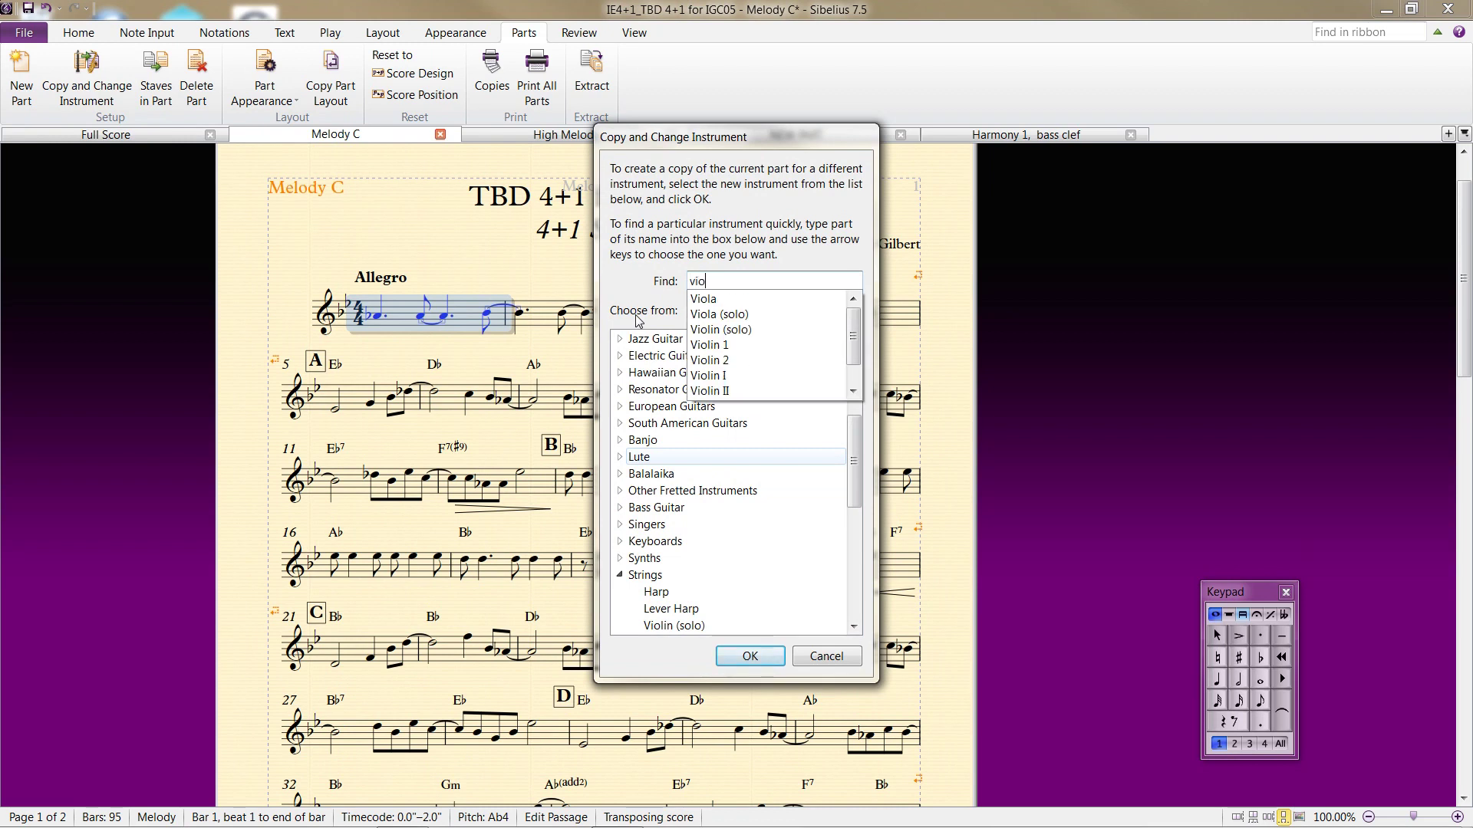
type("l")
key("Down")
key("Return")
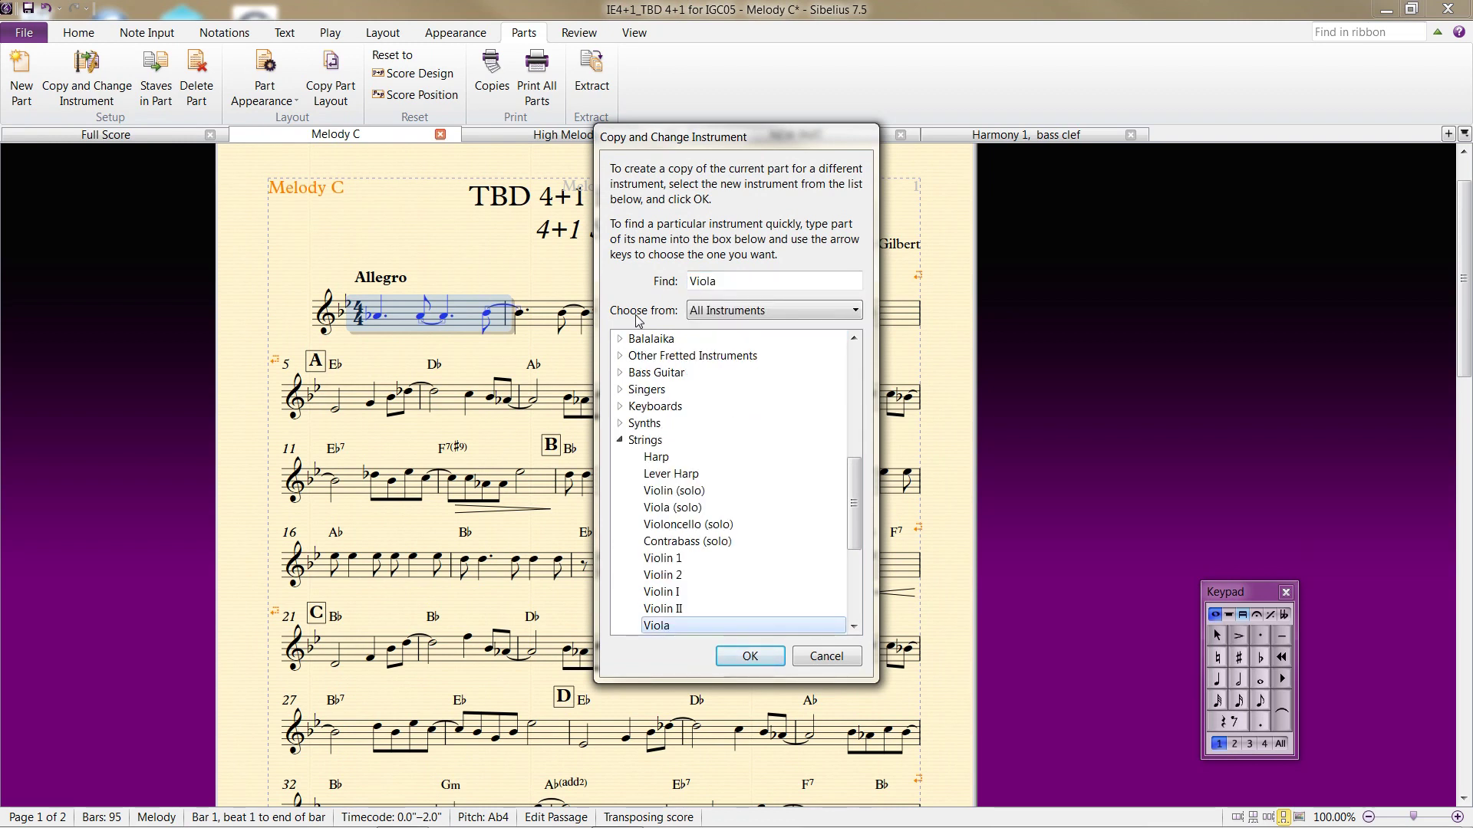
left_click(736, 658)
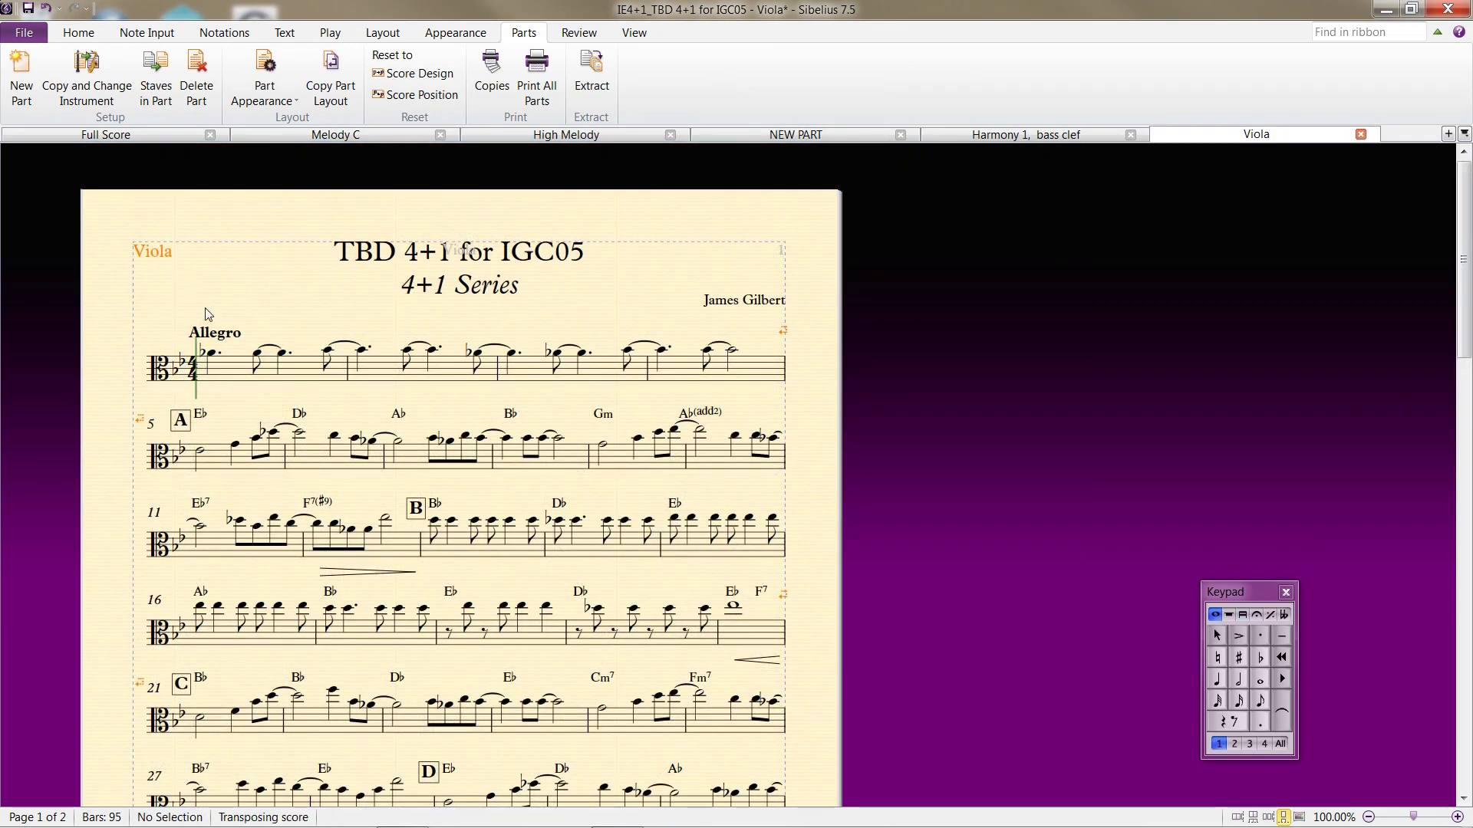
Play back the opening of the Viola part and of the High Melody part to compare their sounds.
key("space")
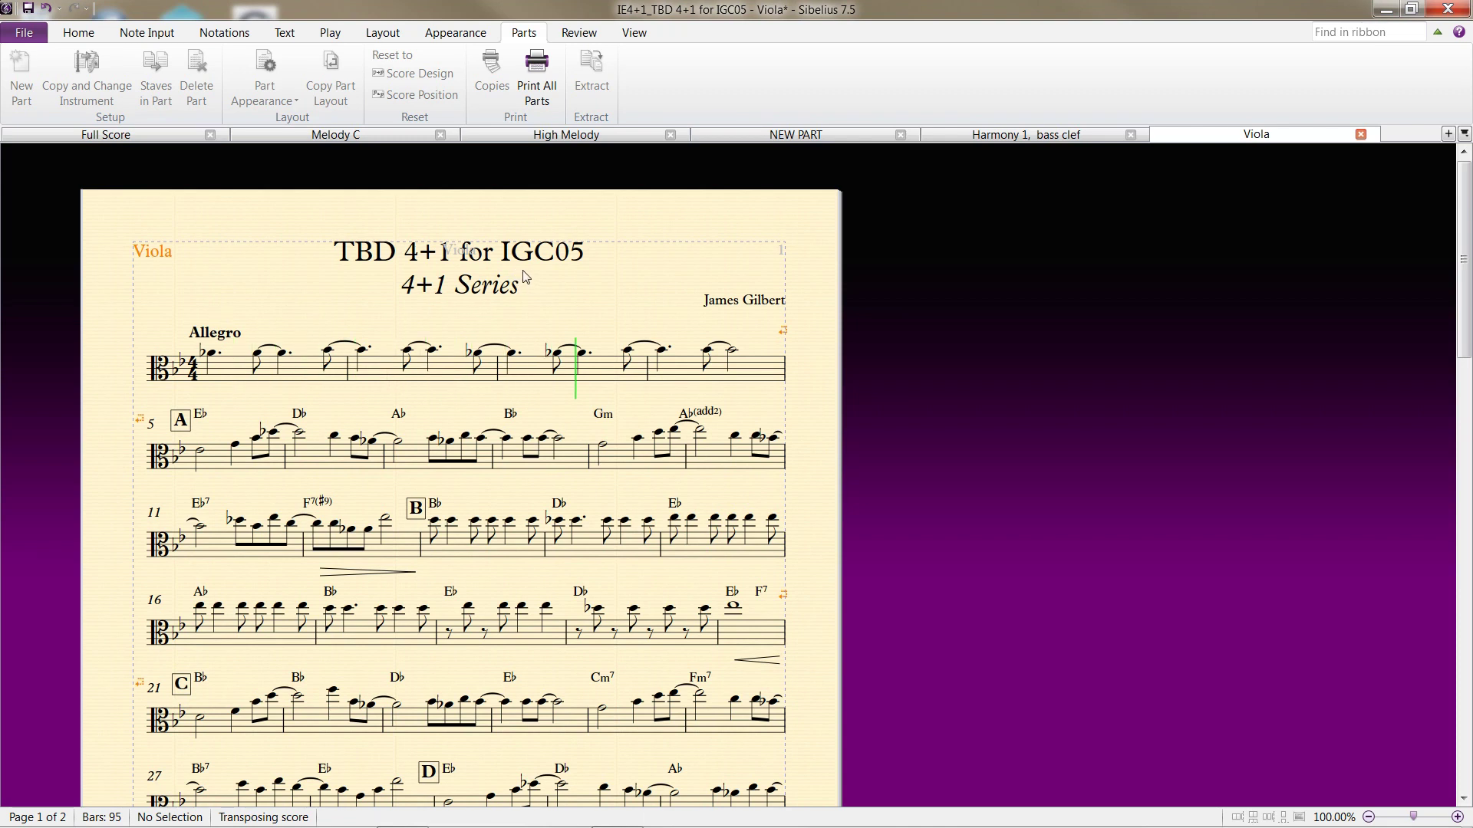
key("space")
left_click(560, 136)
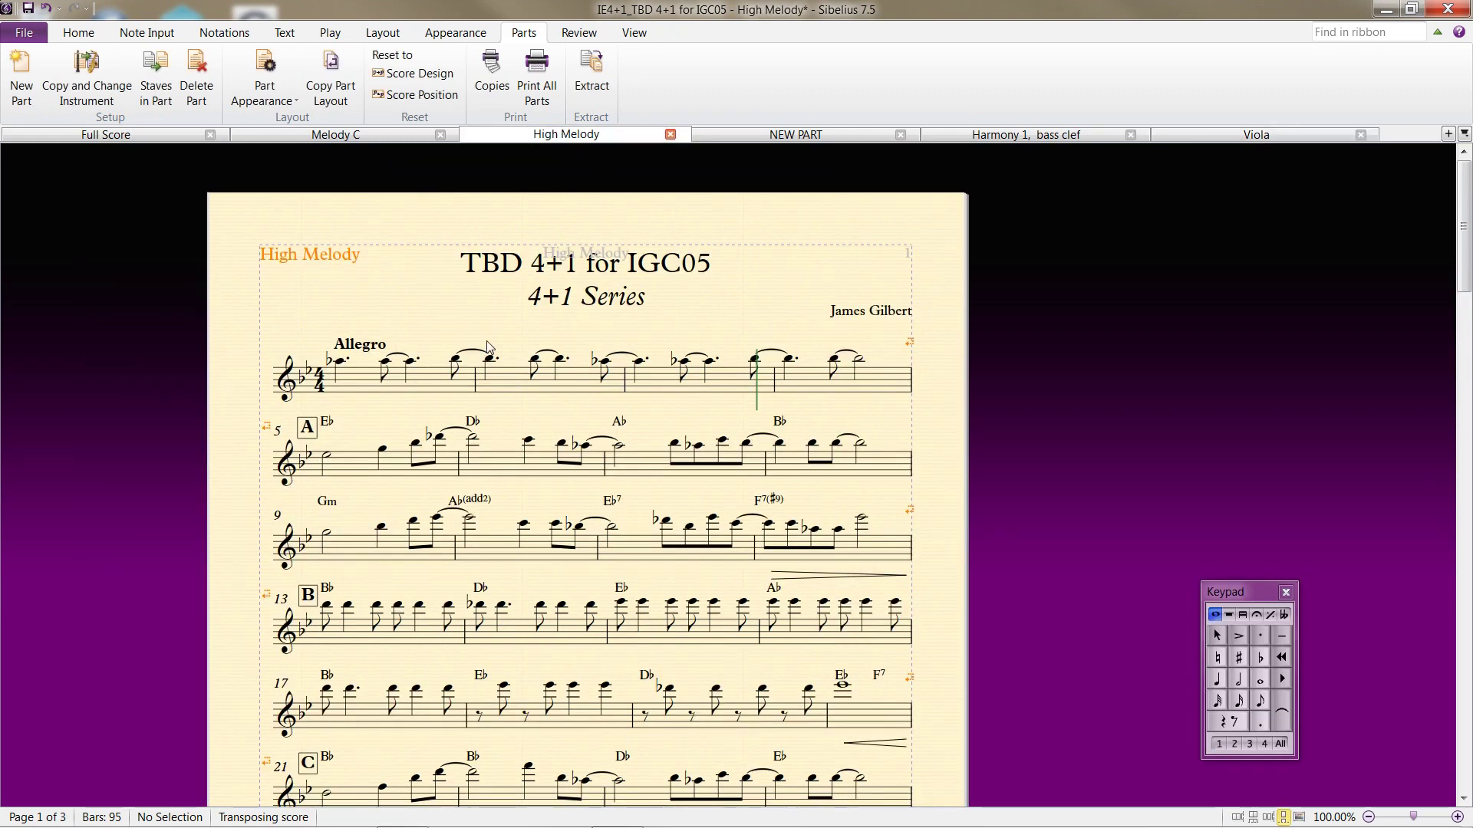
left_click(429, 382)
key("space")
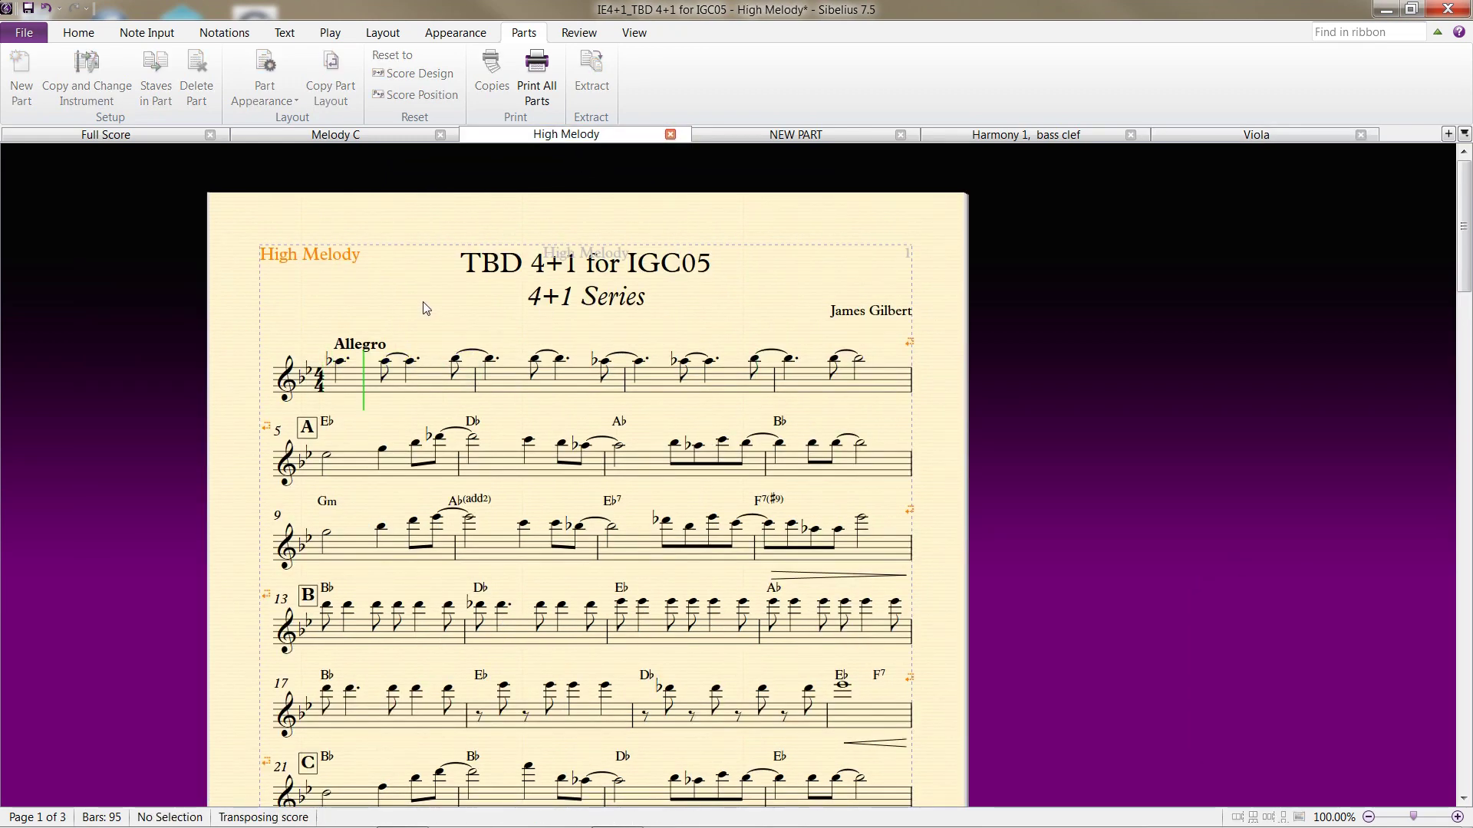
key("space")
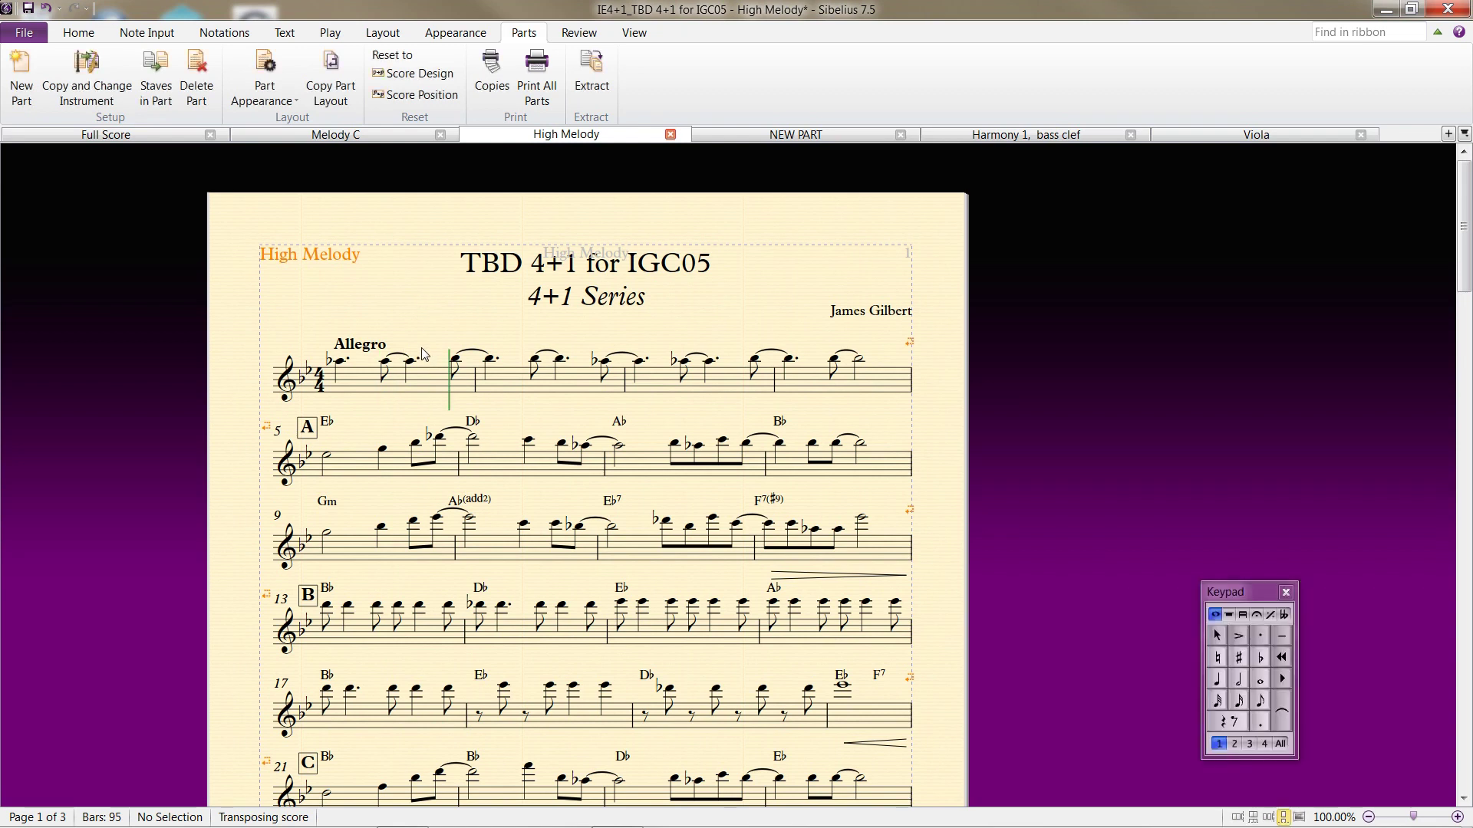
Select the first bar of the High Melody part and compare it with the Melody staff at the start of the full score.
left_click(430, 395)
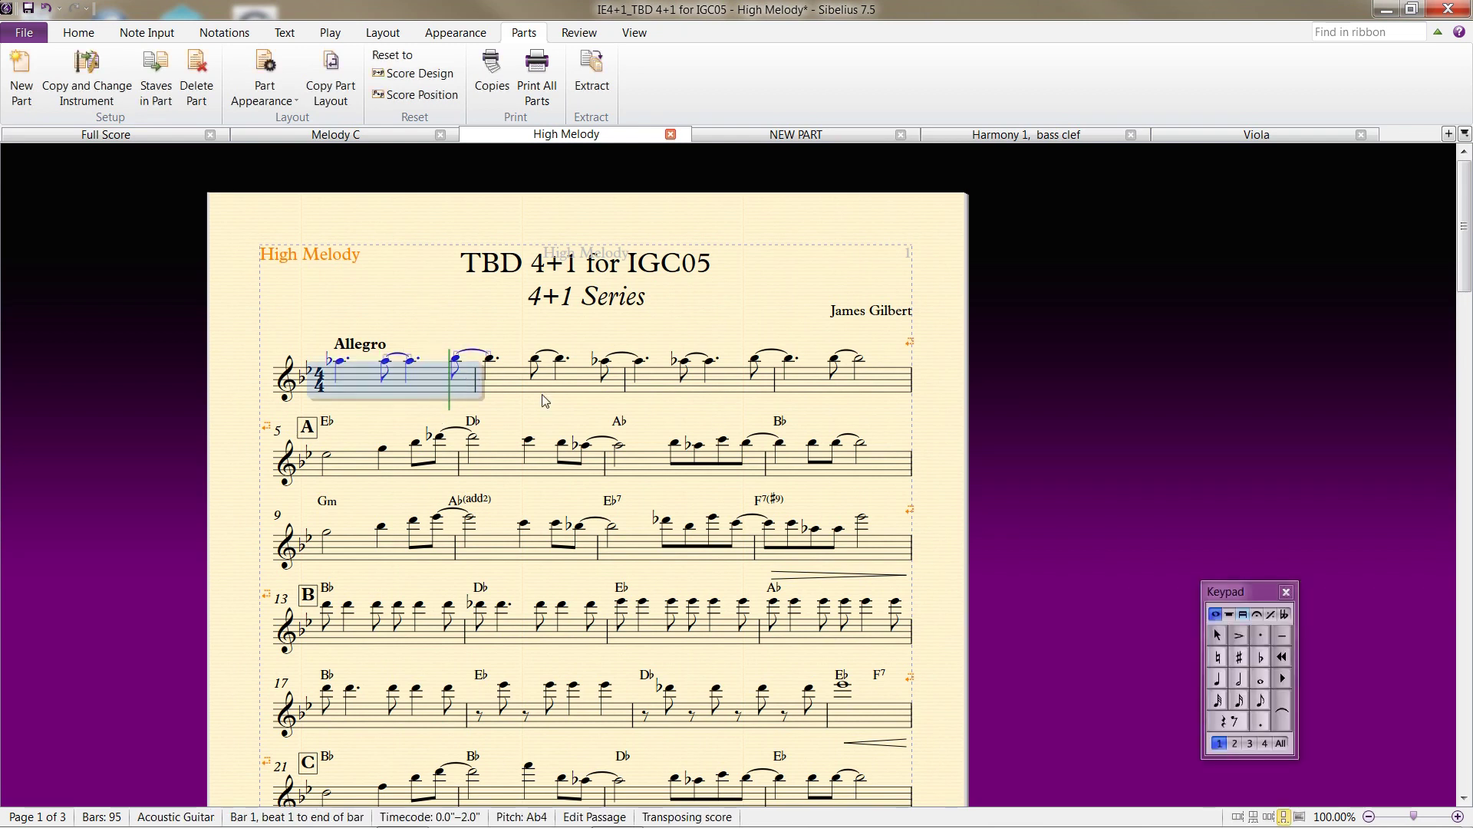
left_click(129, 137)
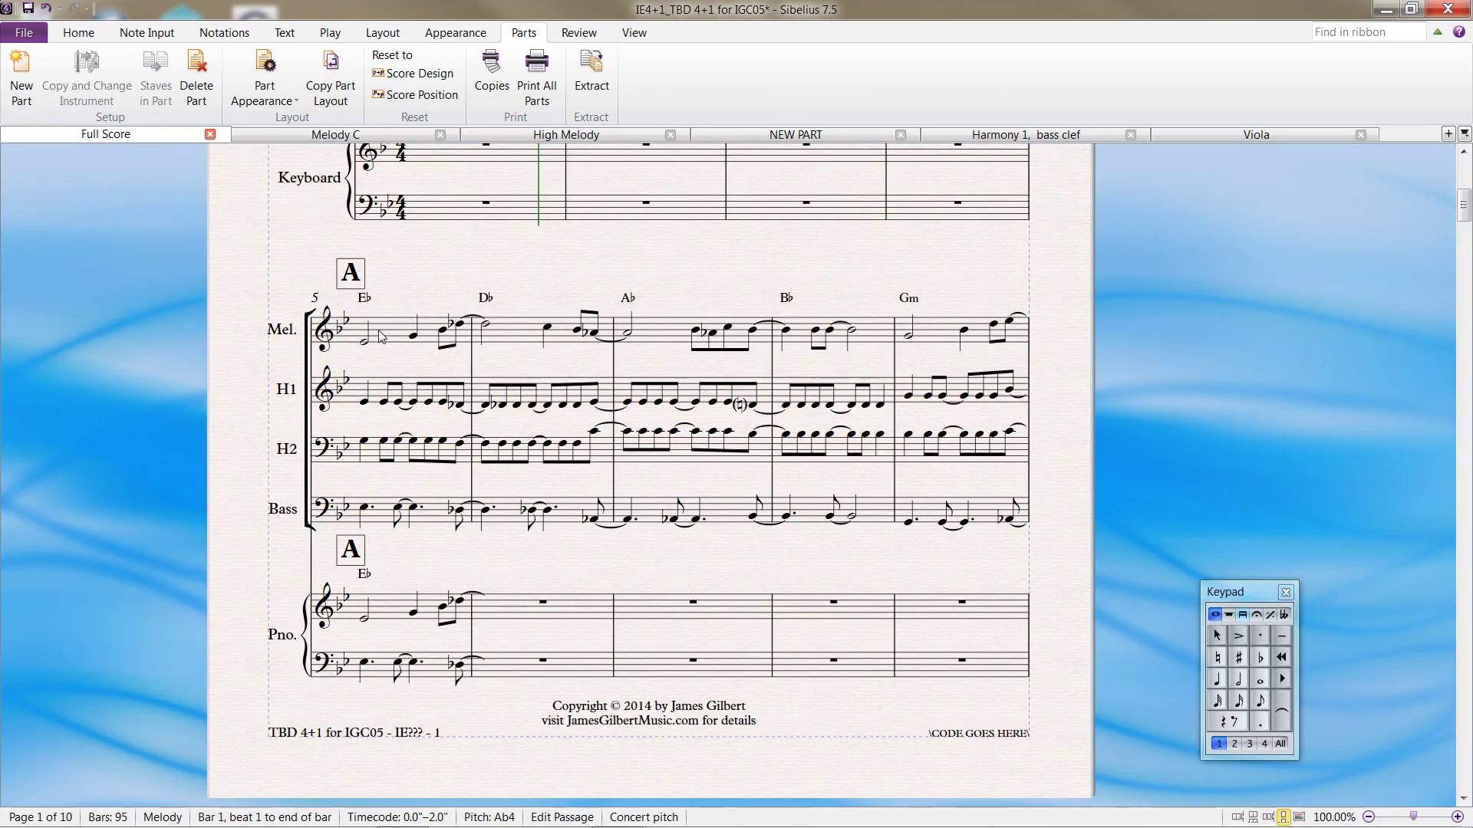
scroll(379, 330, "up", 1)
scroll(378, 330, "up", 6)
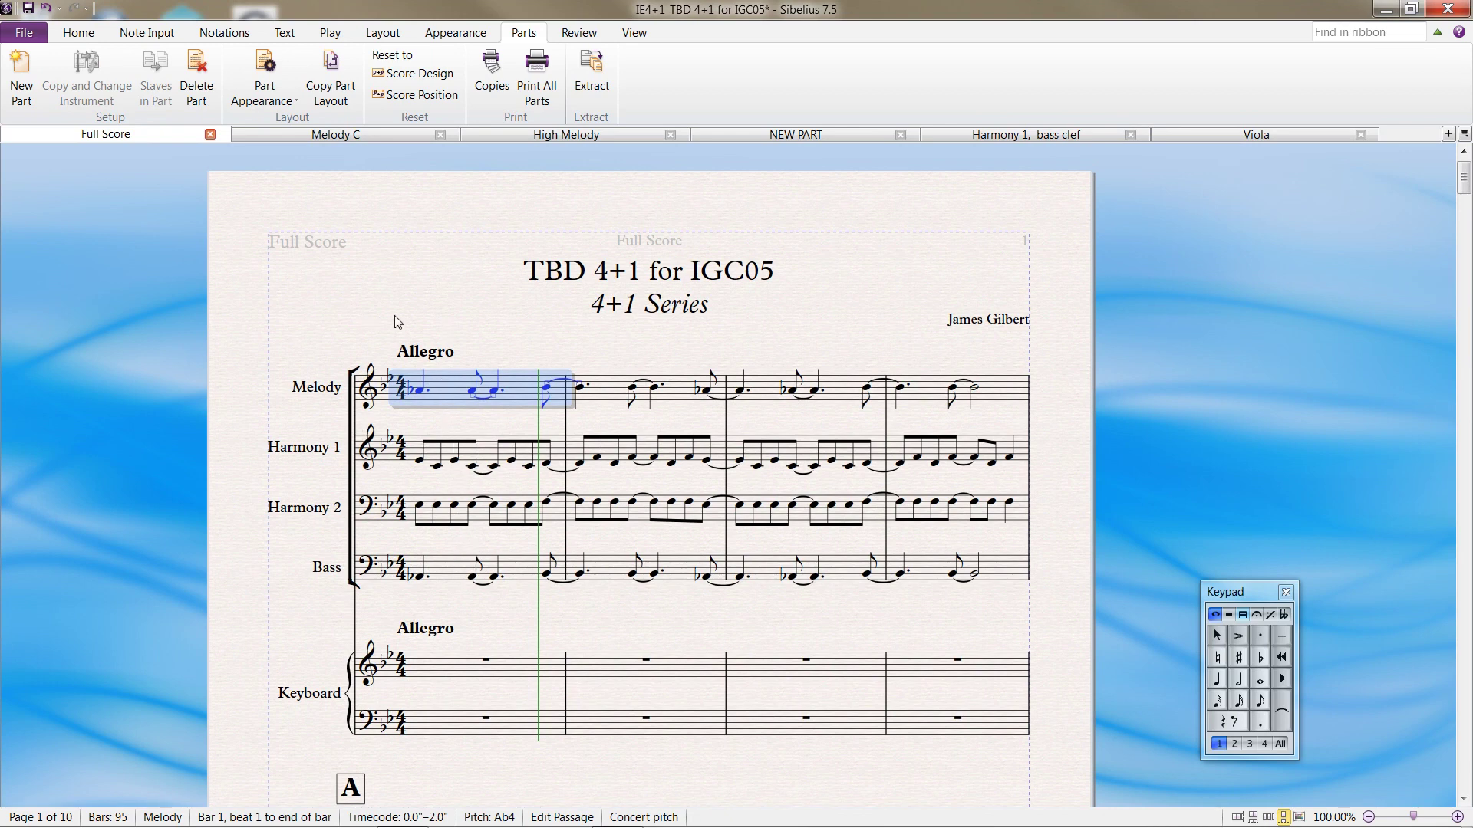
Clear the selection and play back the full score from the Melody staff's bar 5 at rehearsal mark A.
left_click(276, 309)
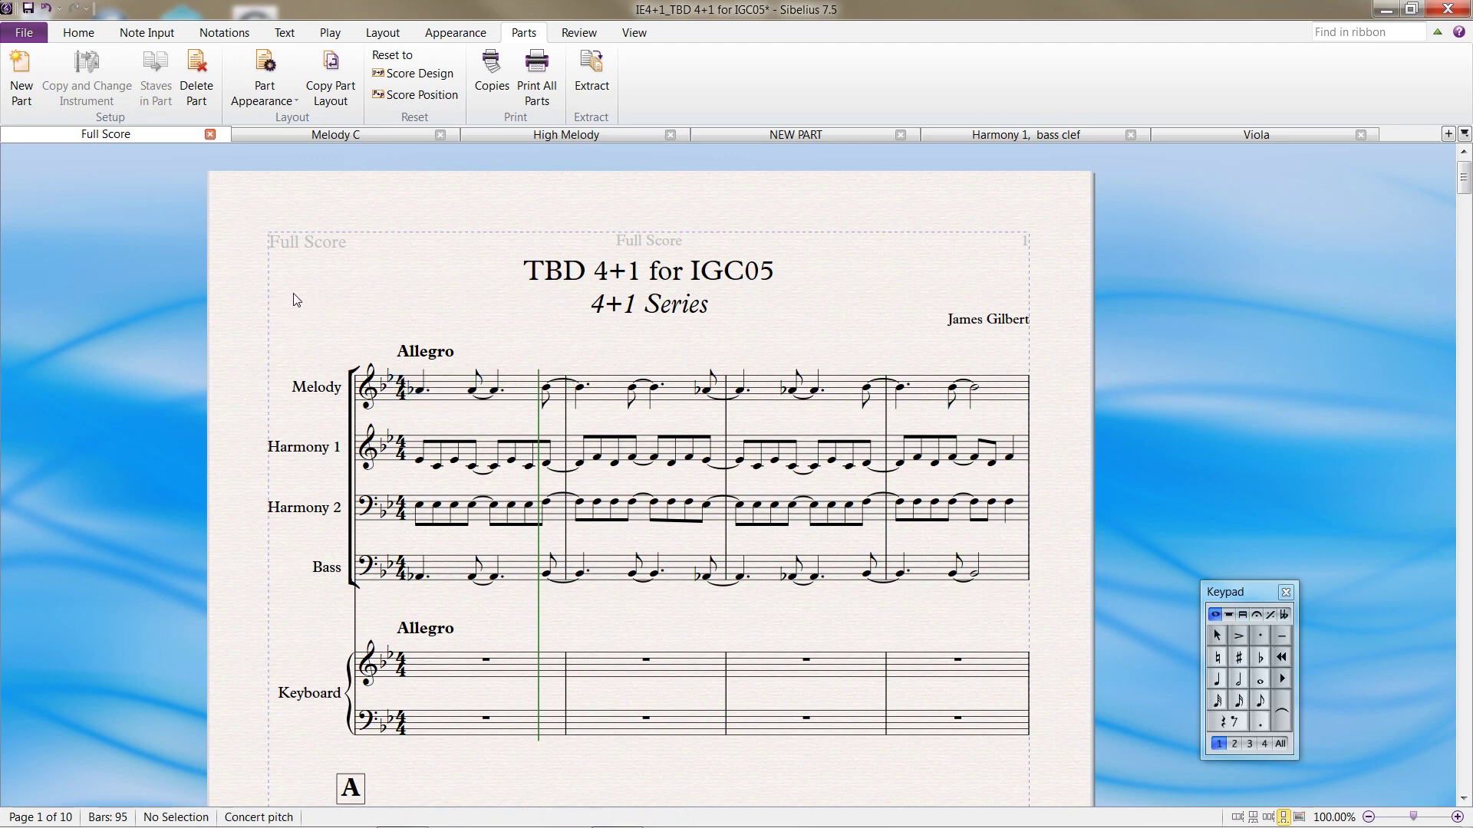
scroll(297, 300, "down", 1)
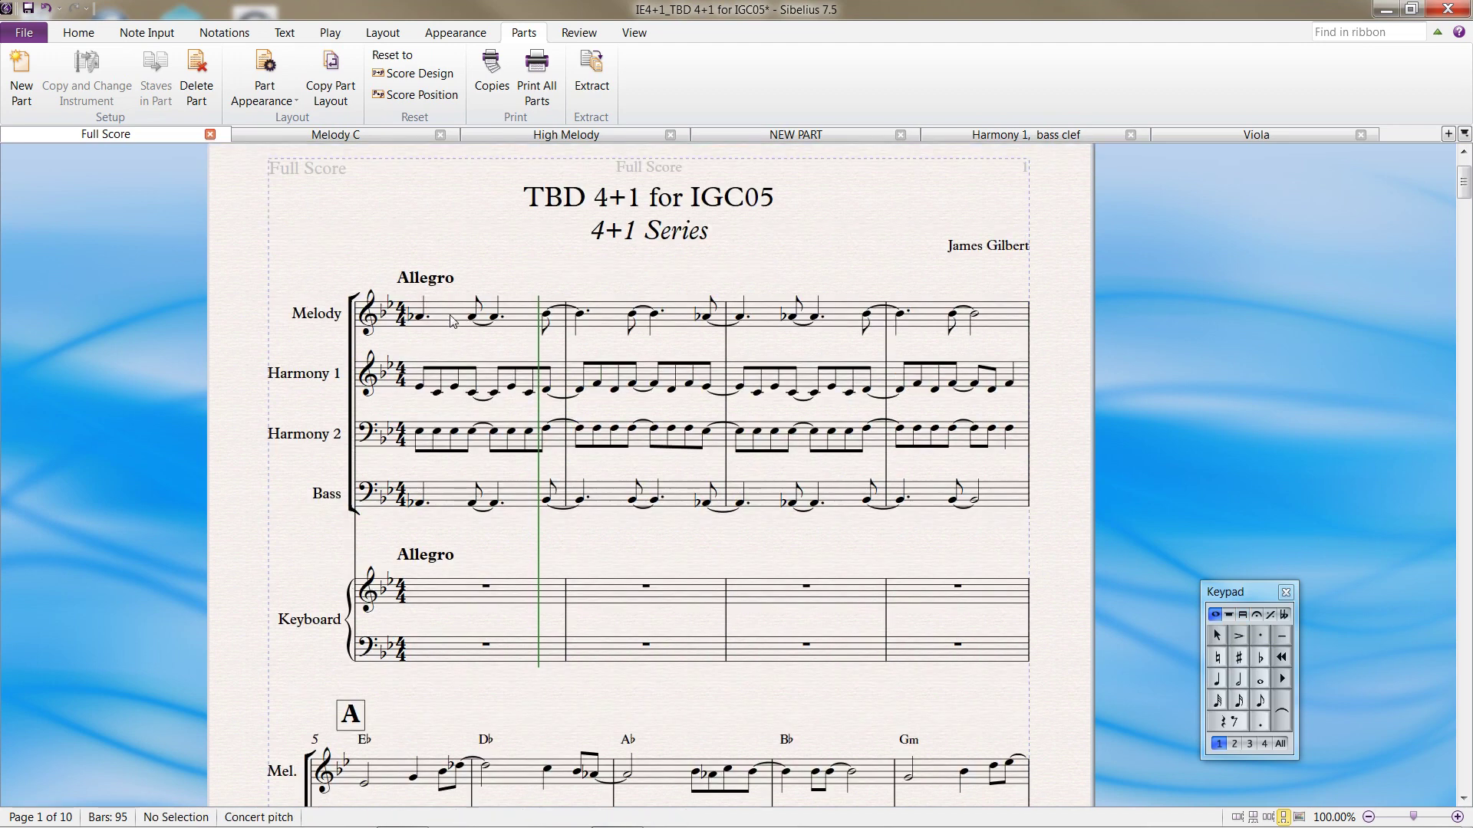
scroll(452, 318, "down", 3)
scroll(450, 312, "down", 2)
left_click(397, 409)
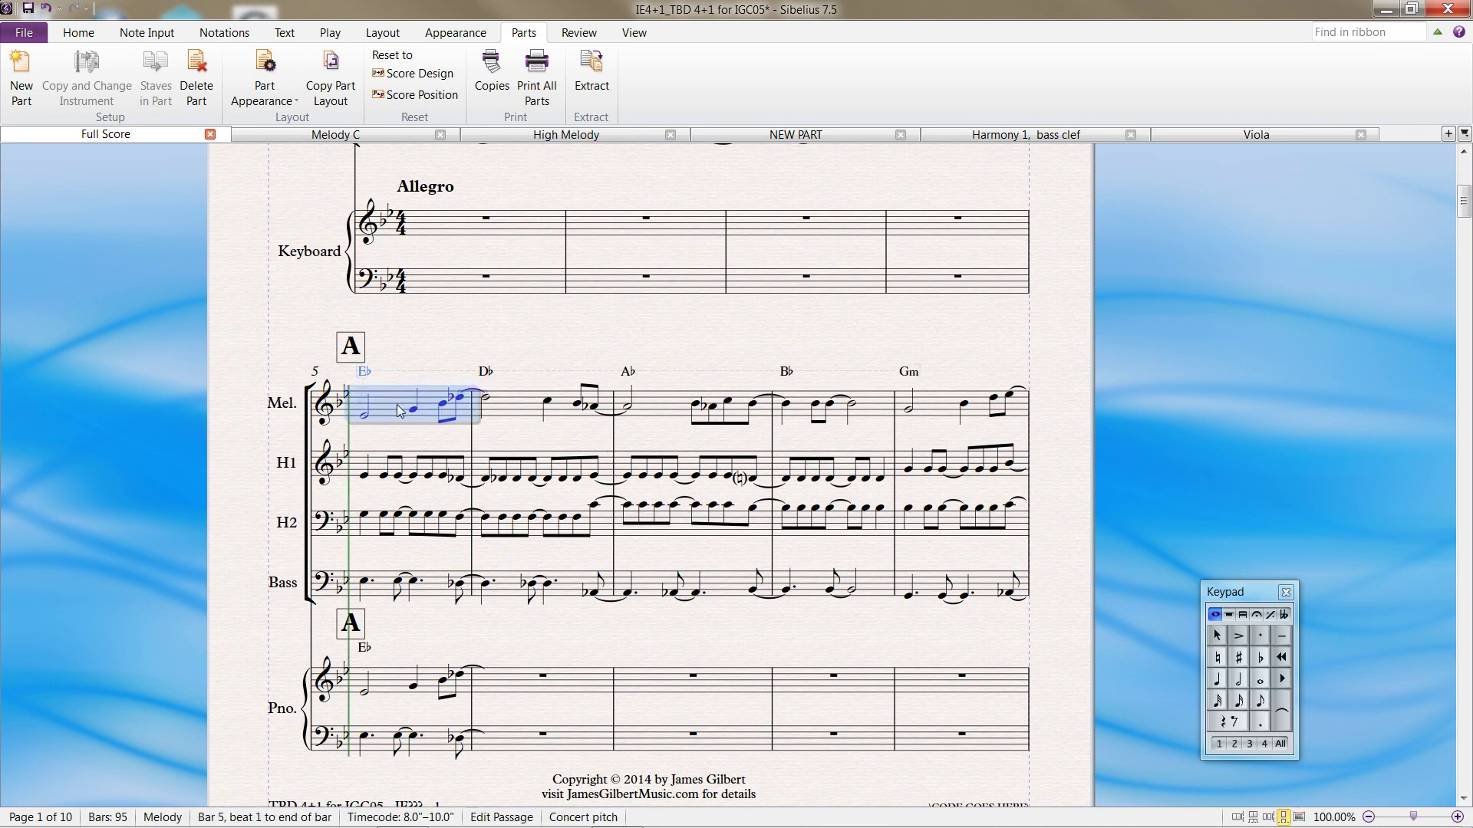
key("Escape")
key("space")
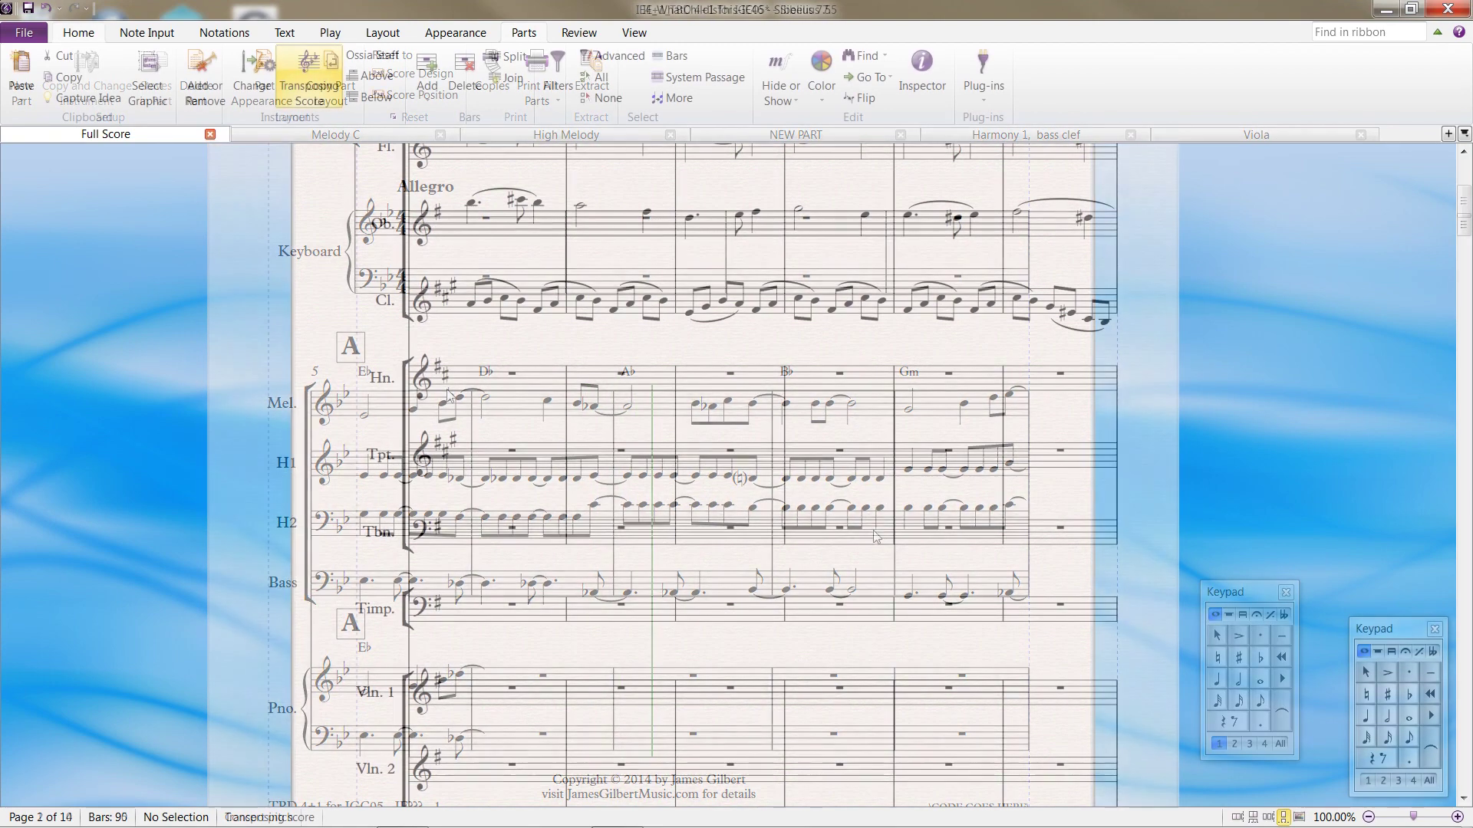
Look through the What Child Is This full score from the opening pages to rehearsal mark C on page 6.
scroll(875, 534, "down", 15)
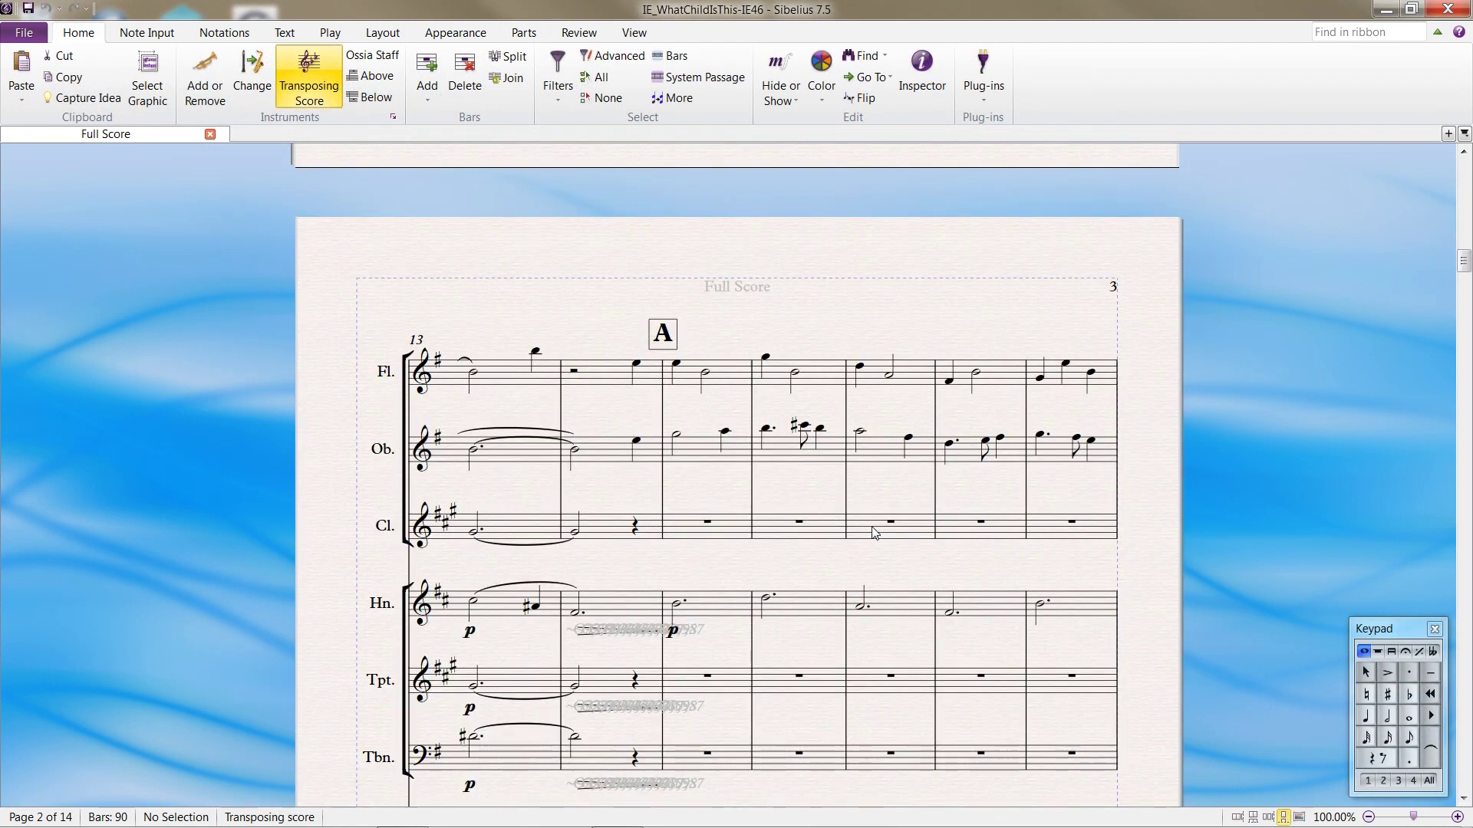
scroll(875, 533, "down", 15)
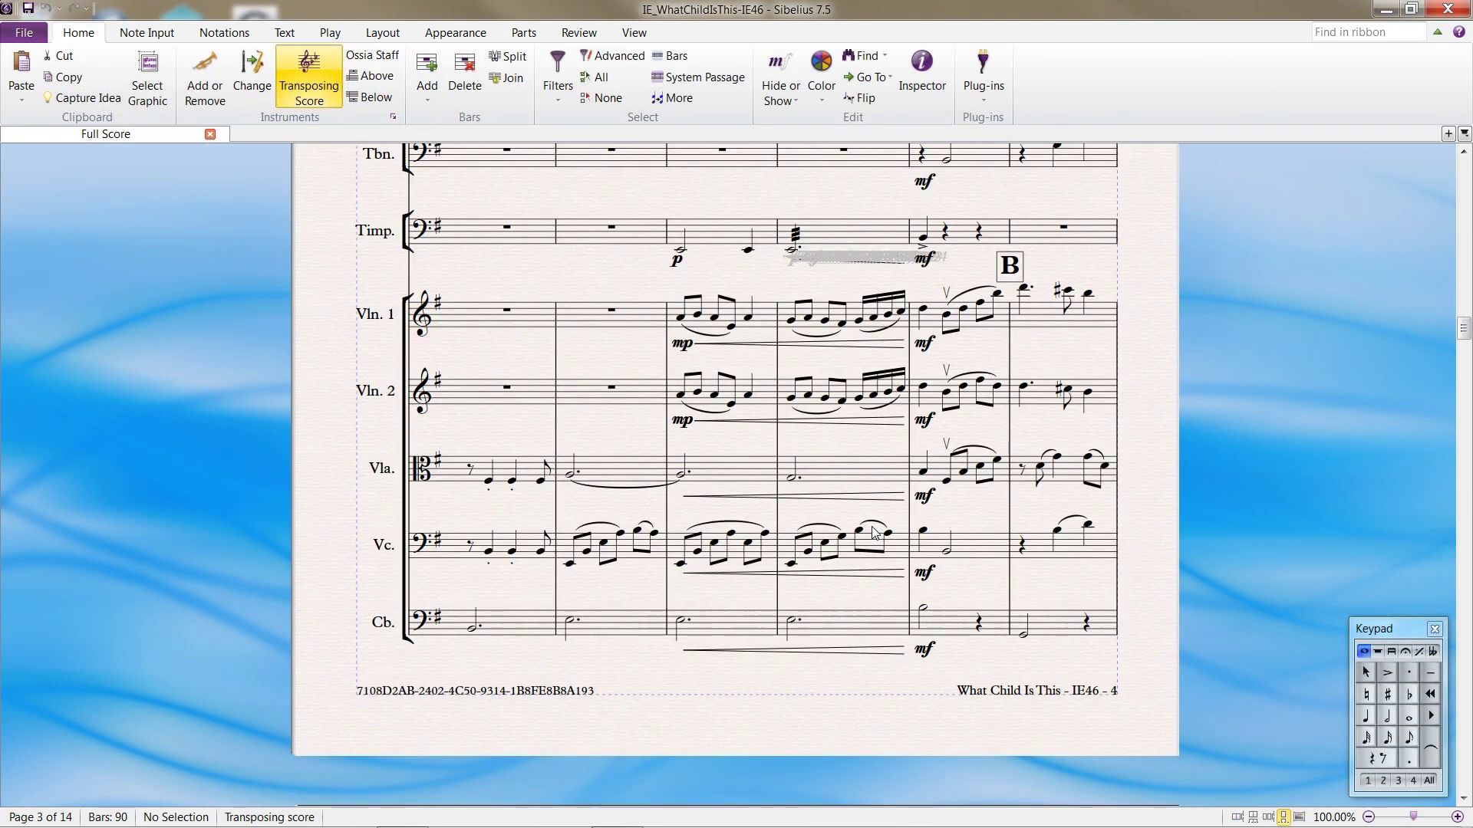
scroll(875, 533, "down", 15)
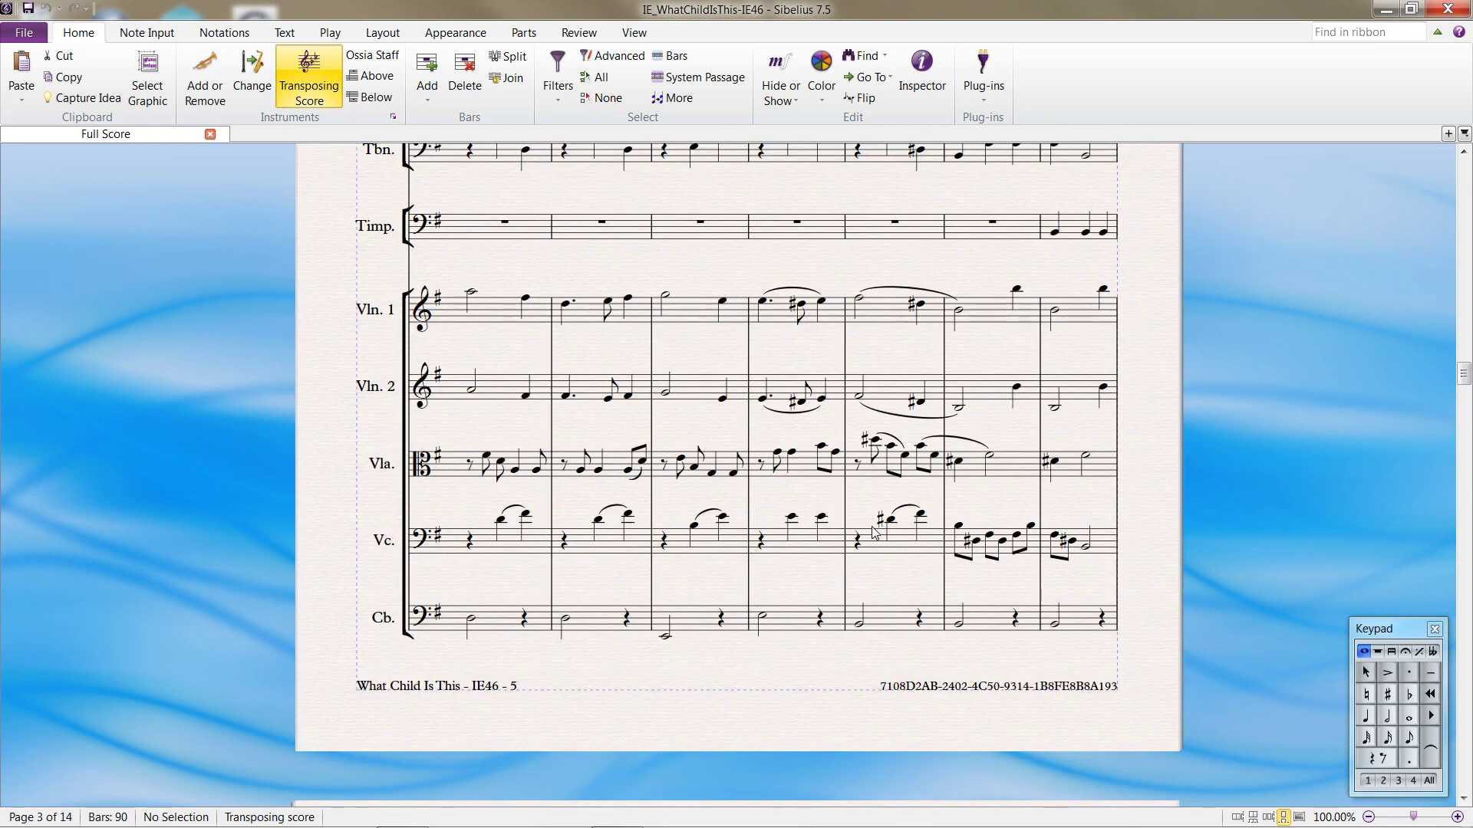
scroll(875, 533, "down", 8)
scroll(902, 543, "down", 7)
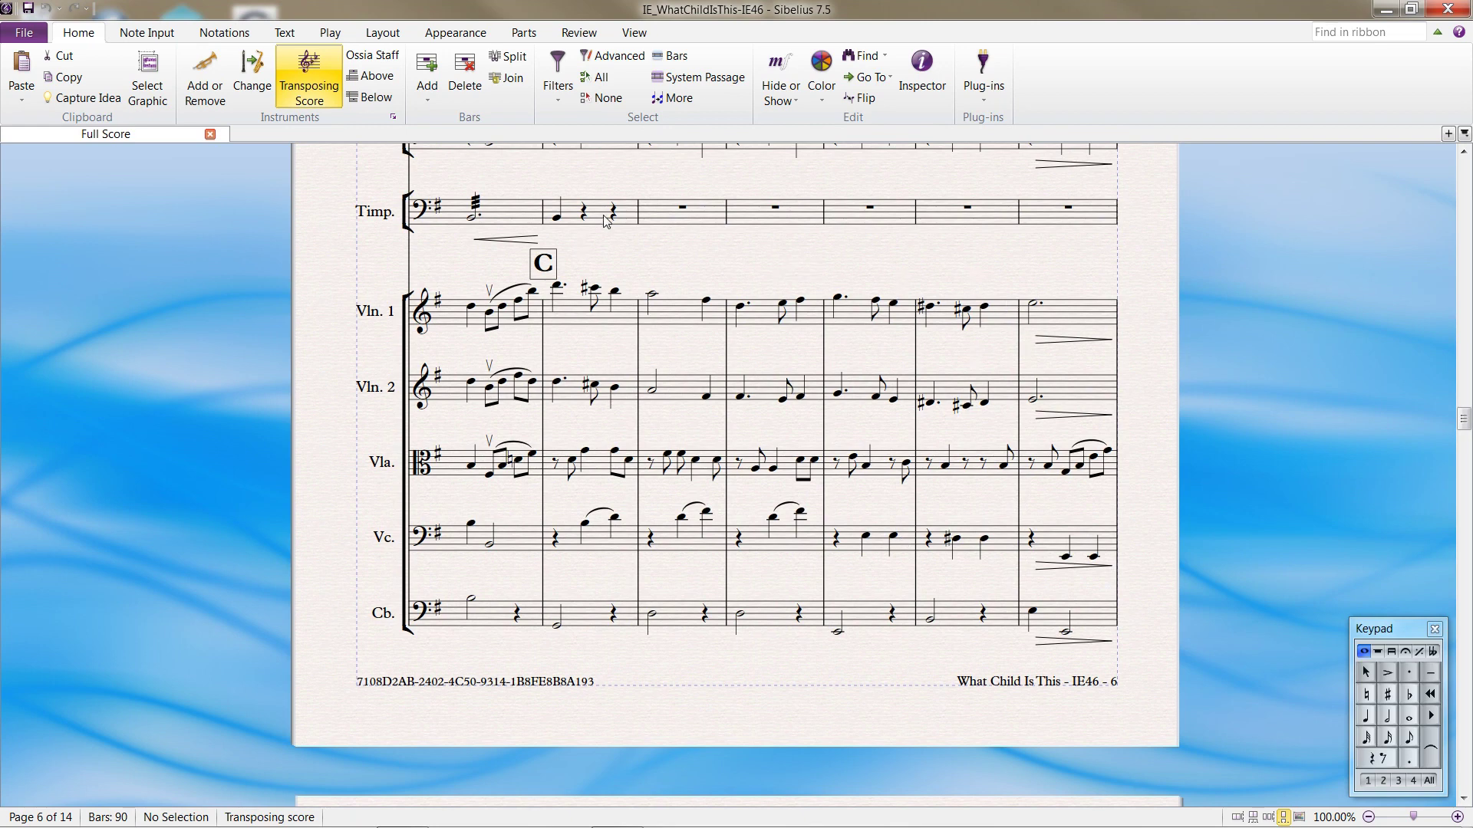
Open the Flutes part of What Child Is This, review its first page and bring up the part commands.
left_click(1446, 134)
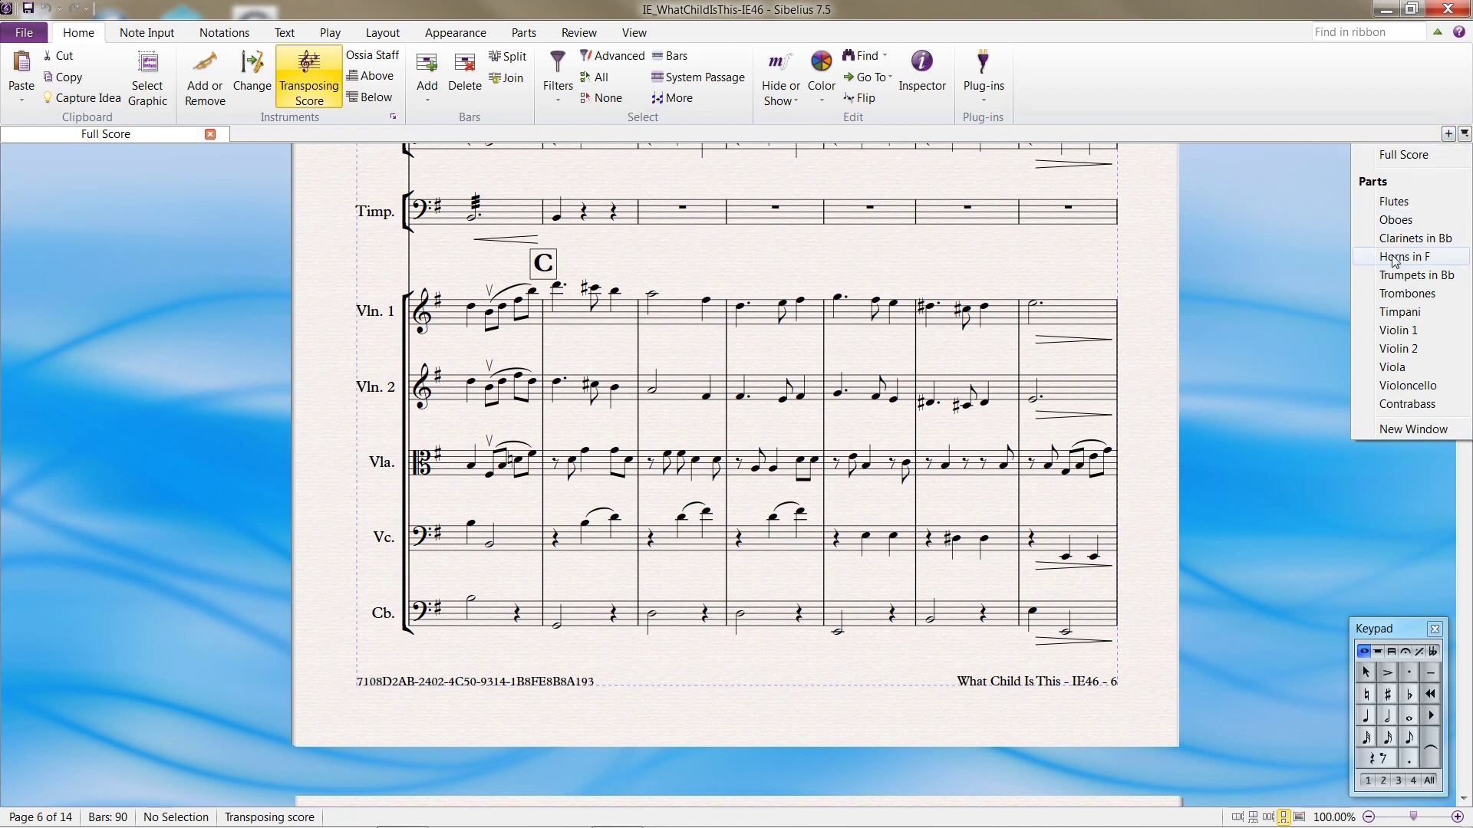
left_click(1394, 201)
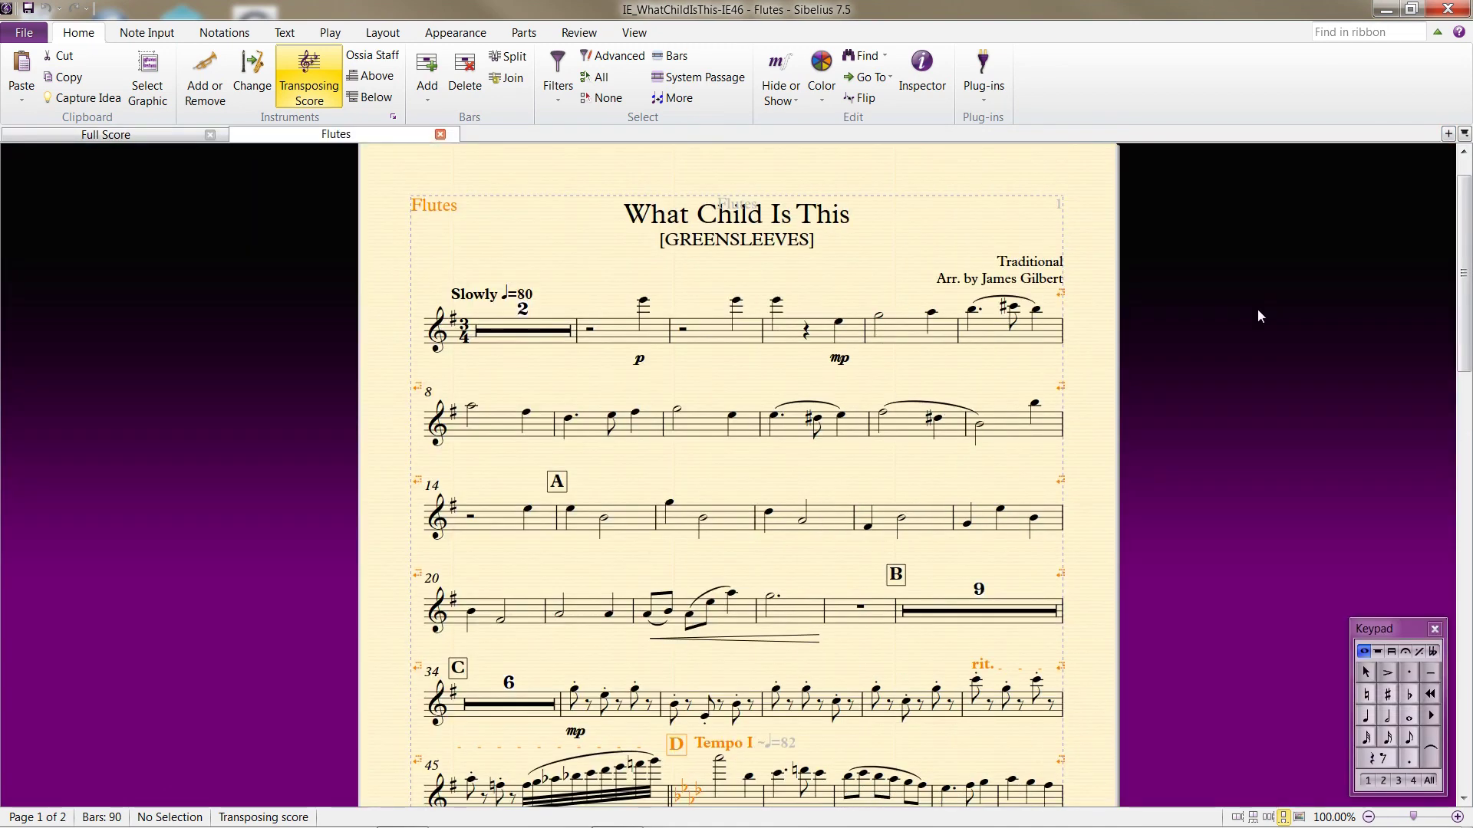
scroll(667, 480, "down", 4)
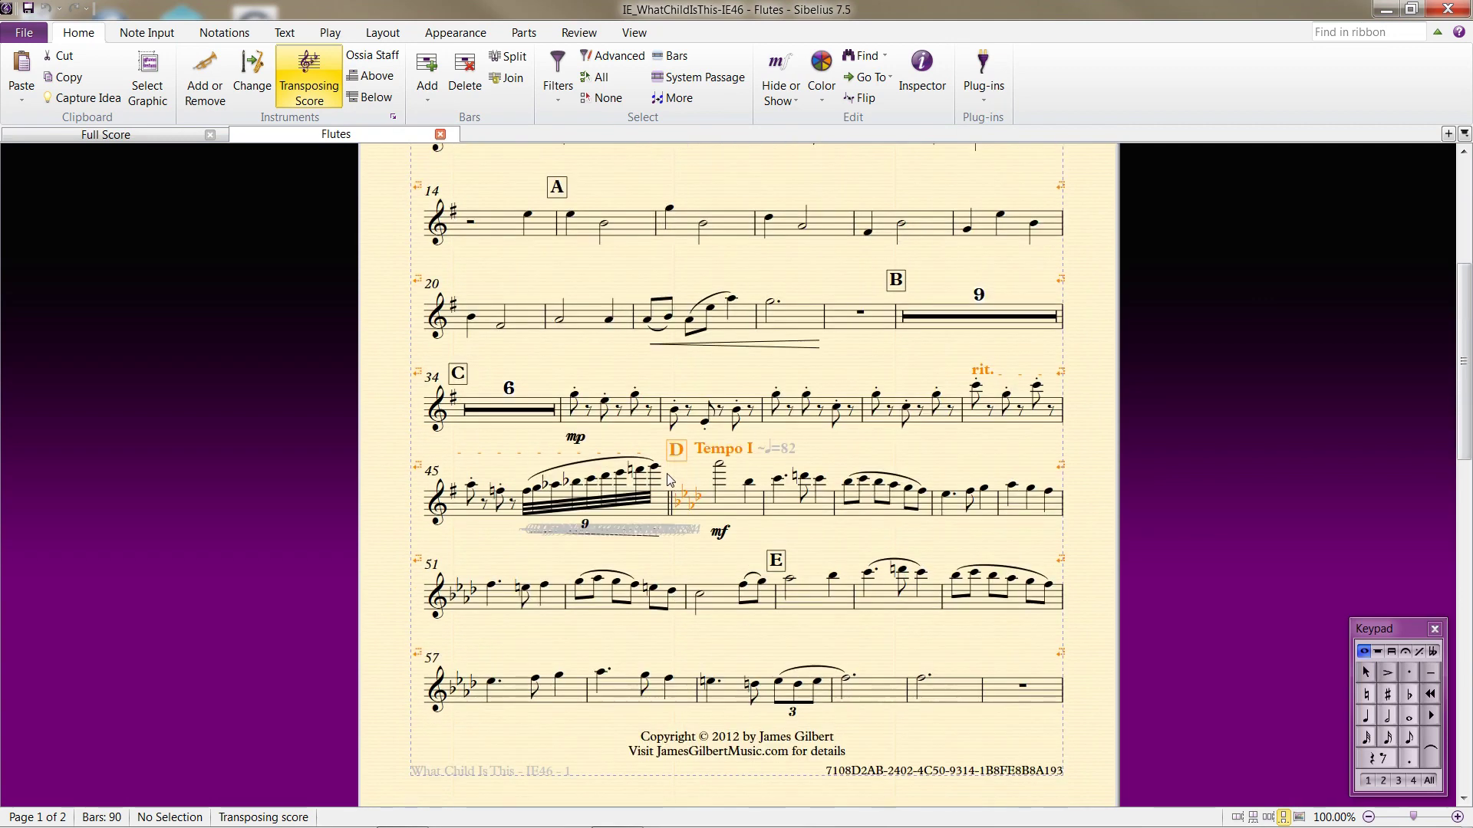
left_click(523, 33)
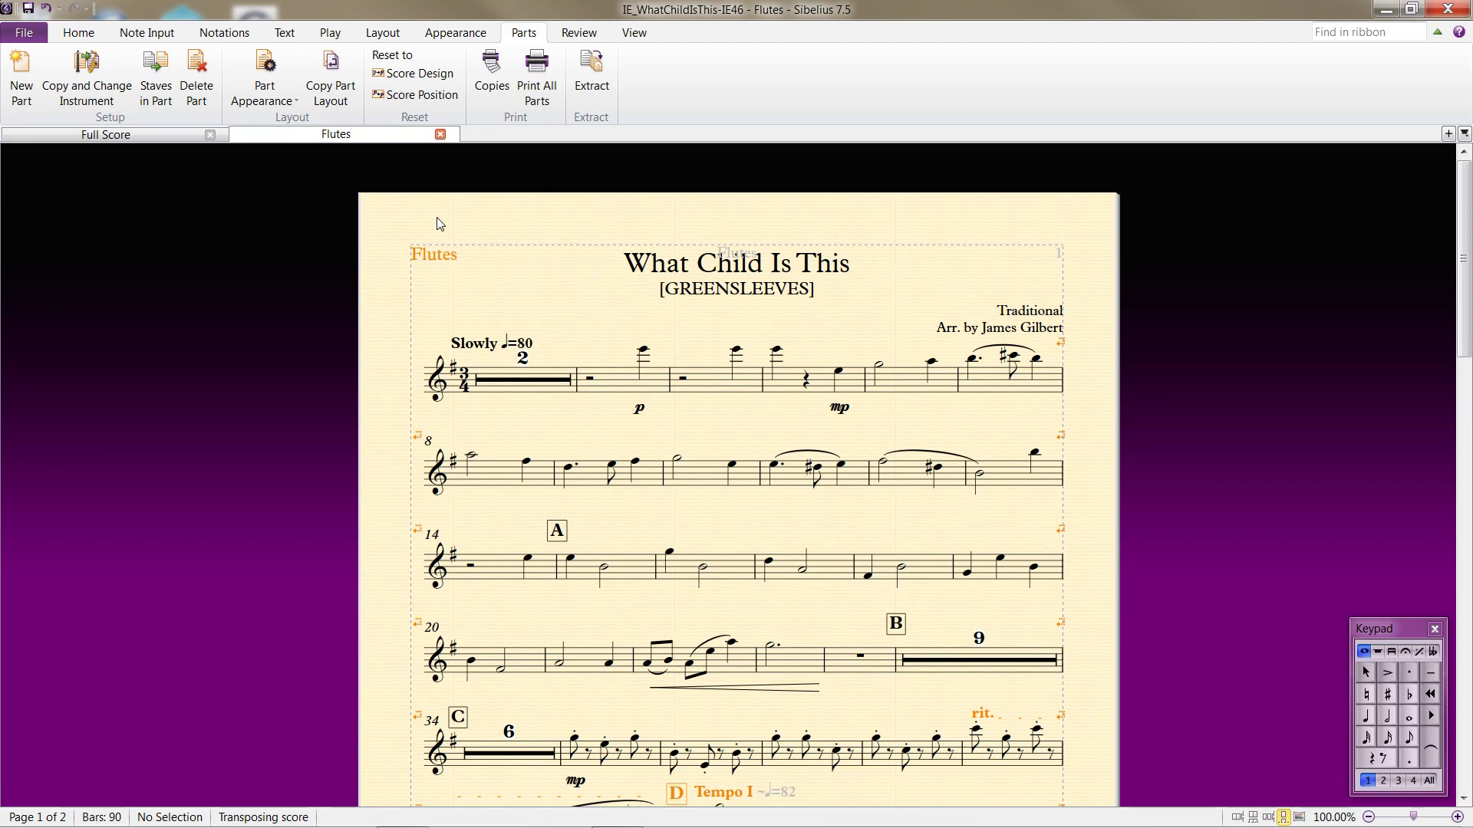
scroll(440, 223, "down", 5)
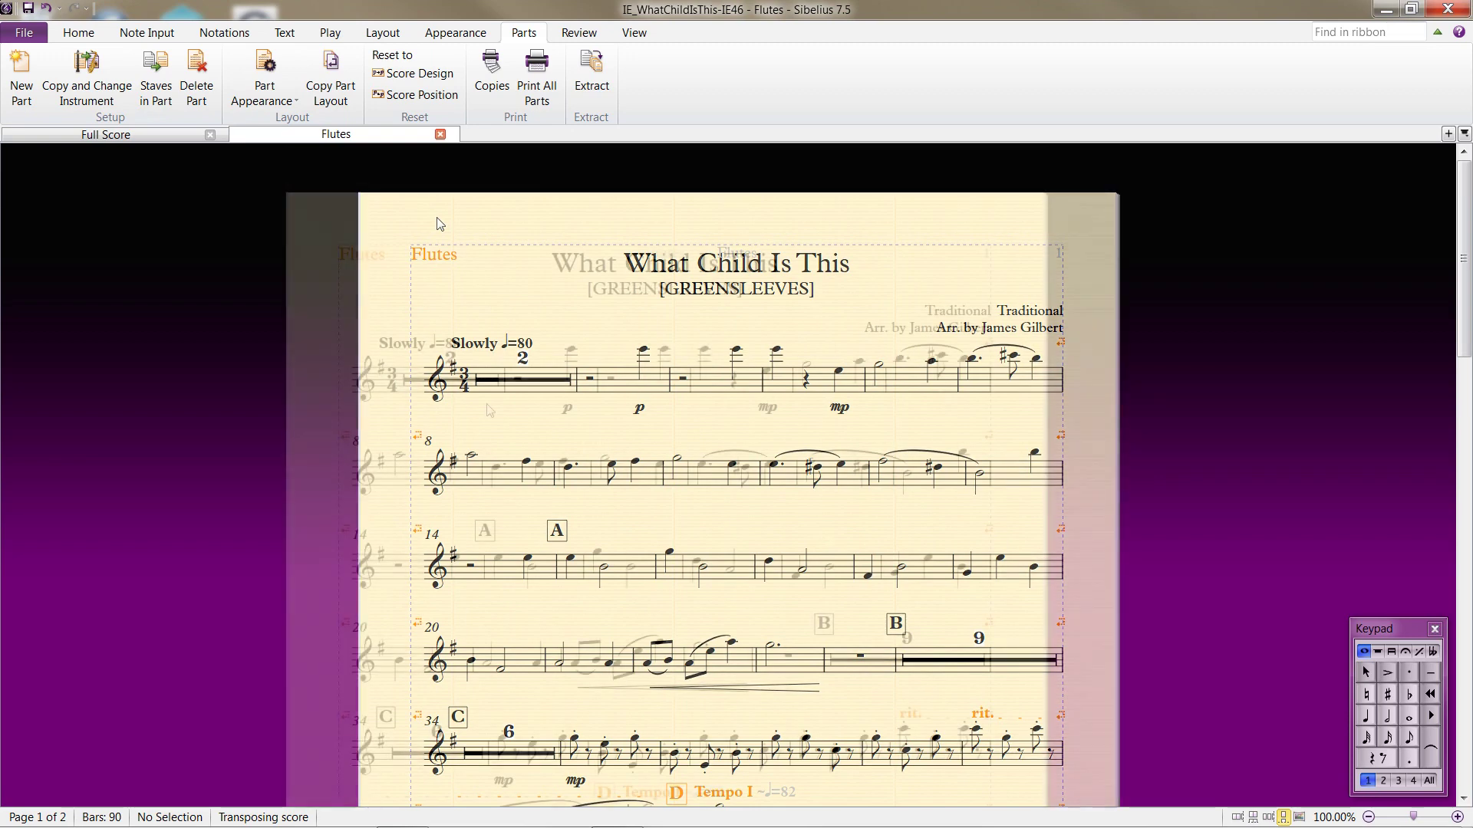